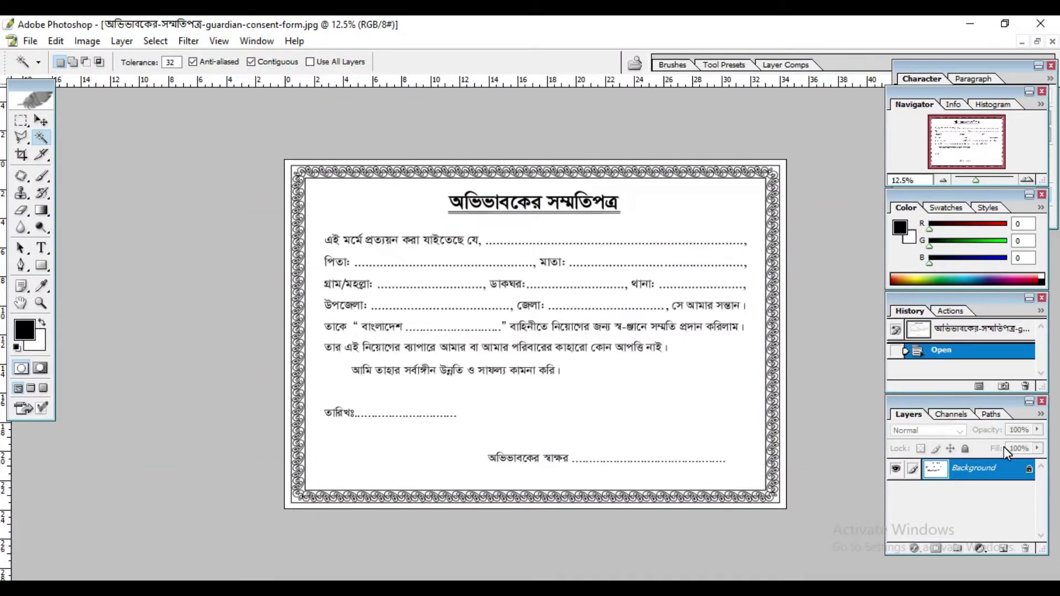
Step: Convert the consent form's locked Background into an editable layer named Layer 0
click(1028, 470)
click(1029, 473)
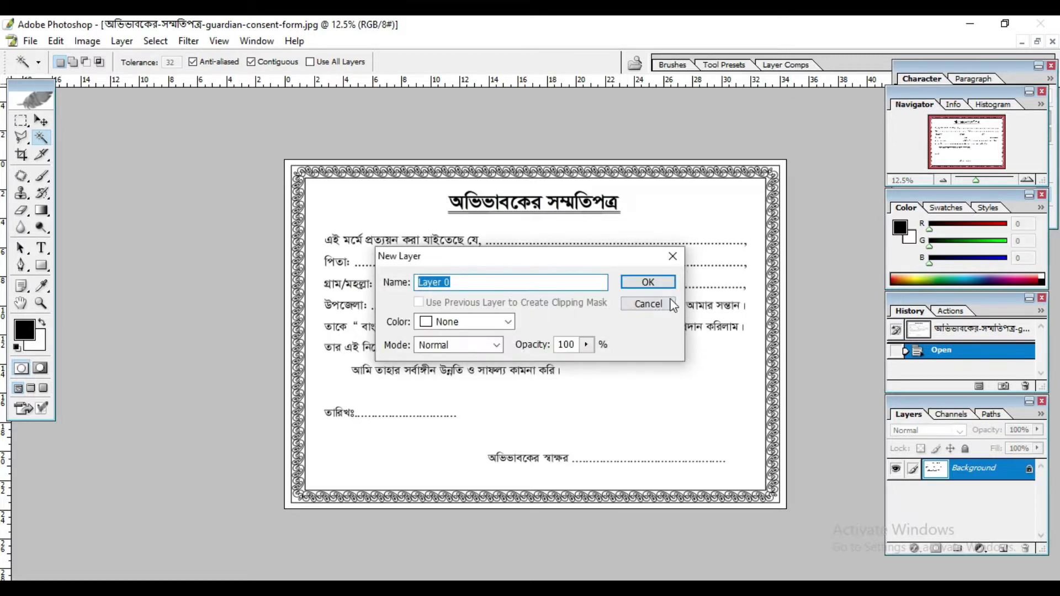
click(641, 282)
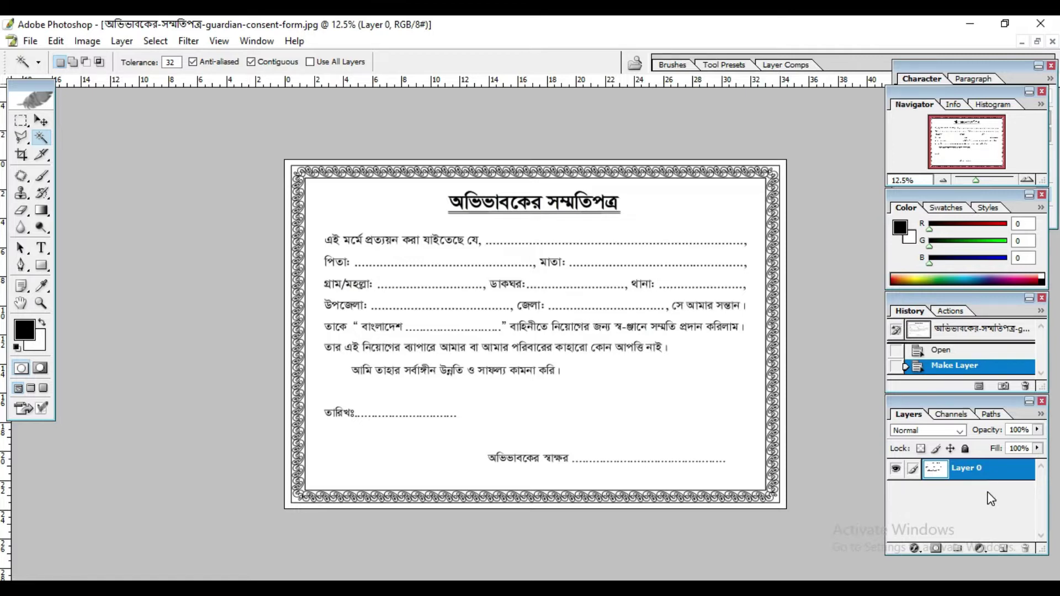
Step: Duplicate Layer 0 with Ctrl+J and make the Layer 0 copy visible
key(ctrl+j)
click(895, 490)
click(898, 470)
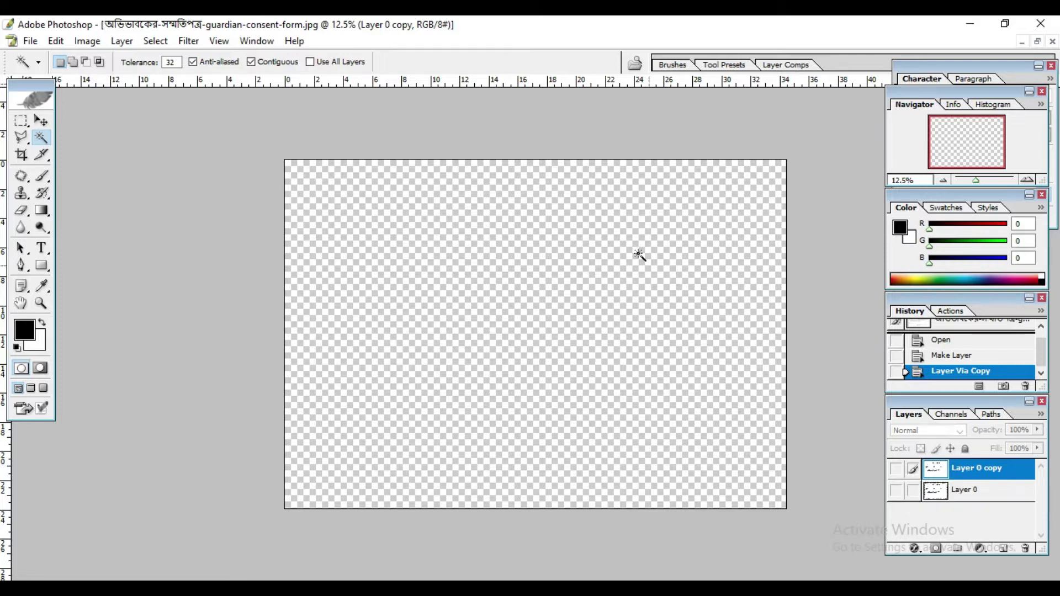
click(896, 469)
click(896, 491)
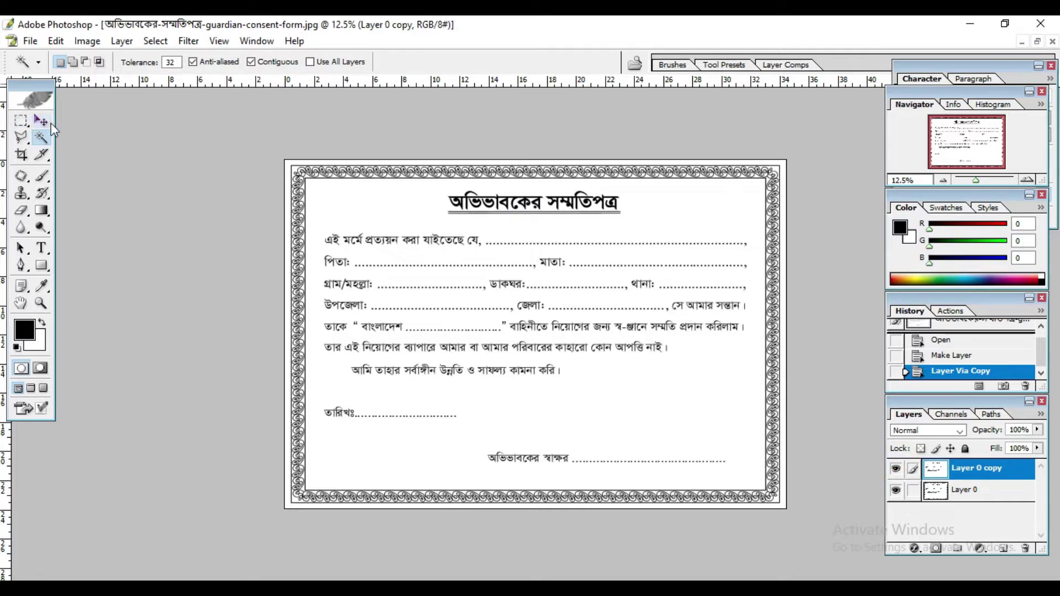
Step: Drag the Layer 0 copy with the Move tool to re-center it over the form
click(41, 120)
mouse_move(393, 284)
mouse_down()
mouse_move(442, 298)
mouse_move(401, 288)
mouse_up()
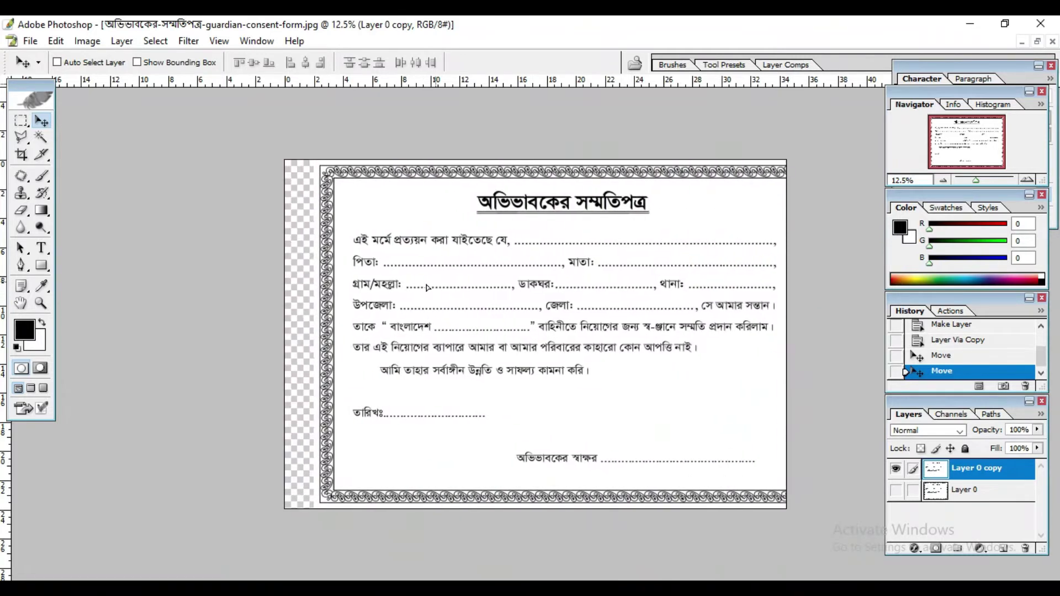
mouse_move(549, 287)
mouse_down()
mouse_move(570, 298)
mouse_move(548, 298)
mouse_up()
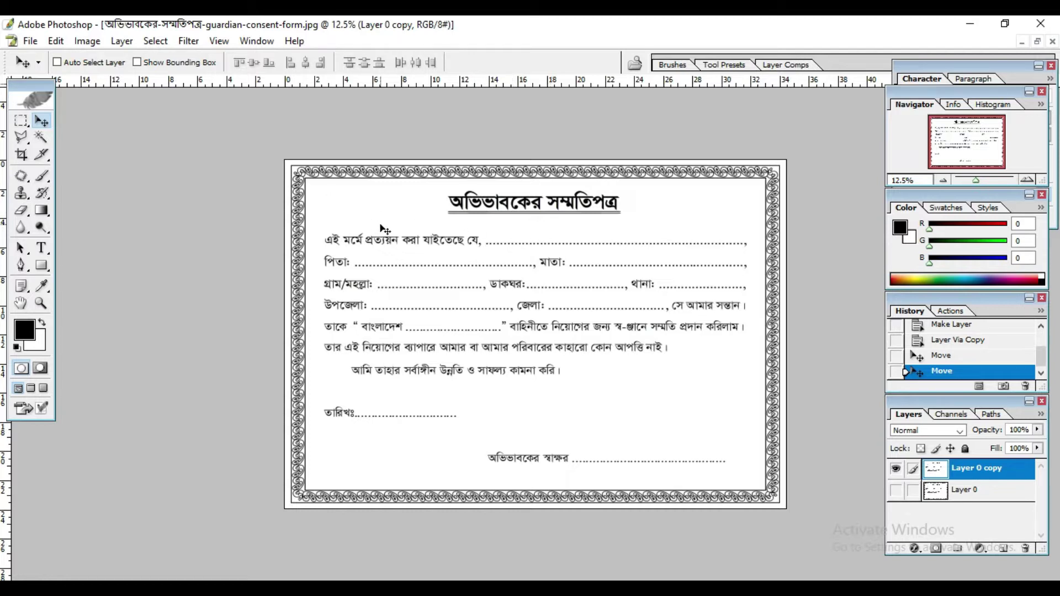
Step: Start printing the form, get past the clipping warning, and reach the printer Properties
click(31, 41)
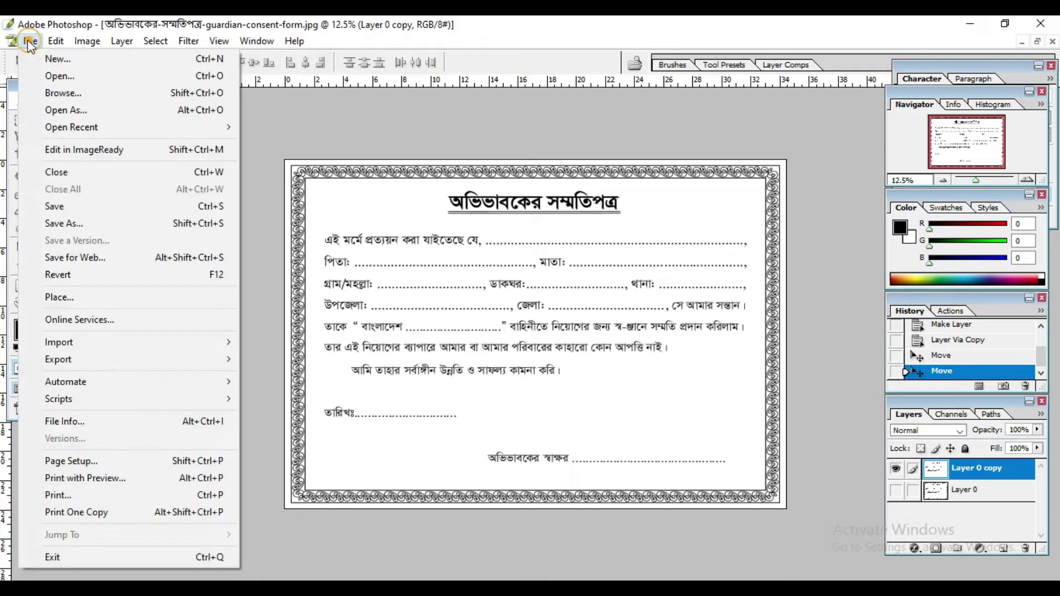
click(58, 495)
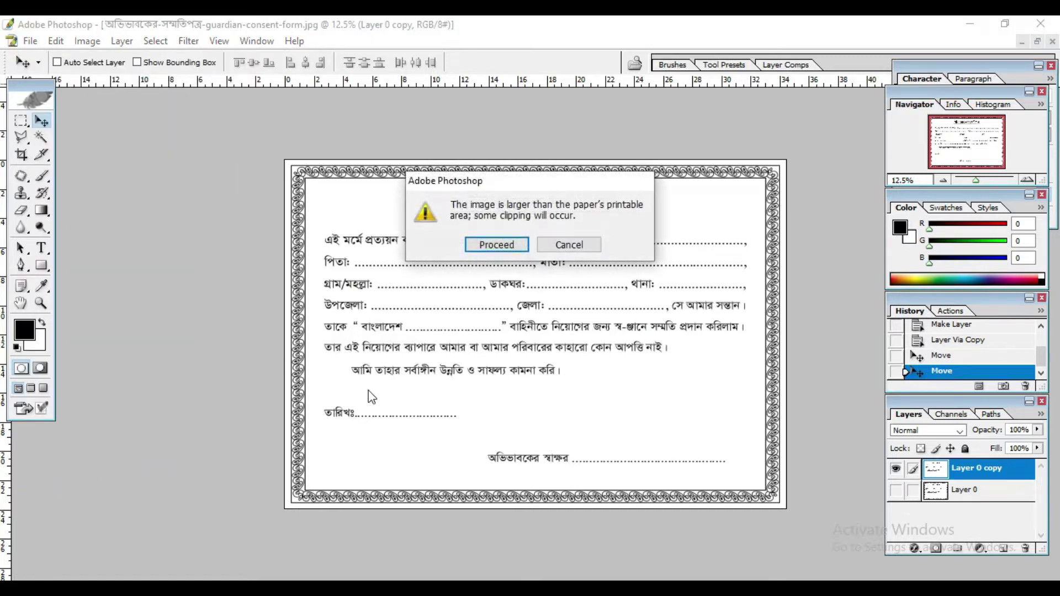
click(478, 250)
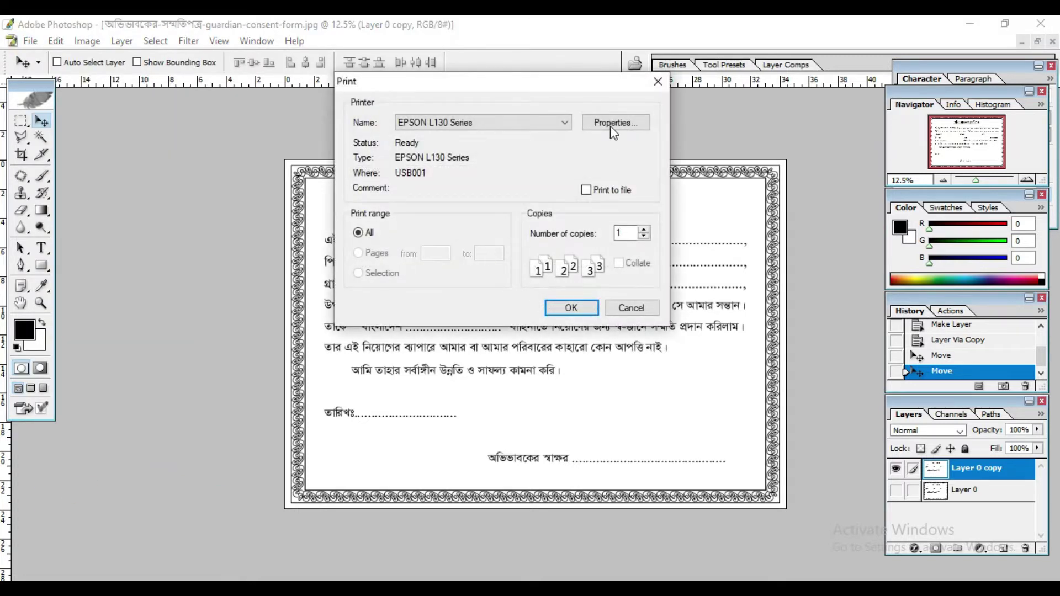
click(609, 123)
Step: Set the EPSON L130 paper size to A4 in landscape orientation and apply it
click(690, 197)
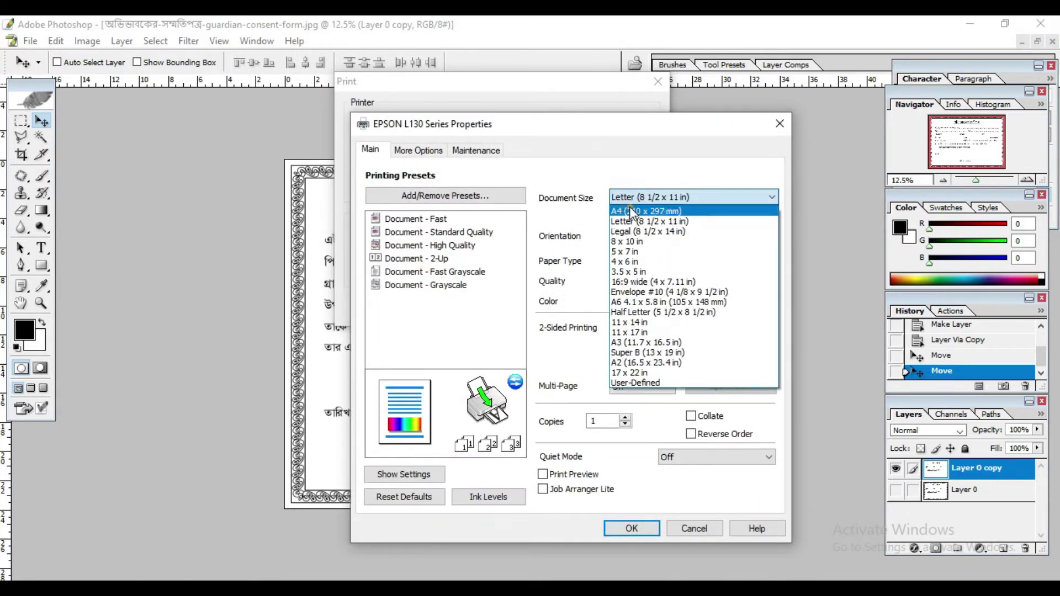
click(629, 207)
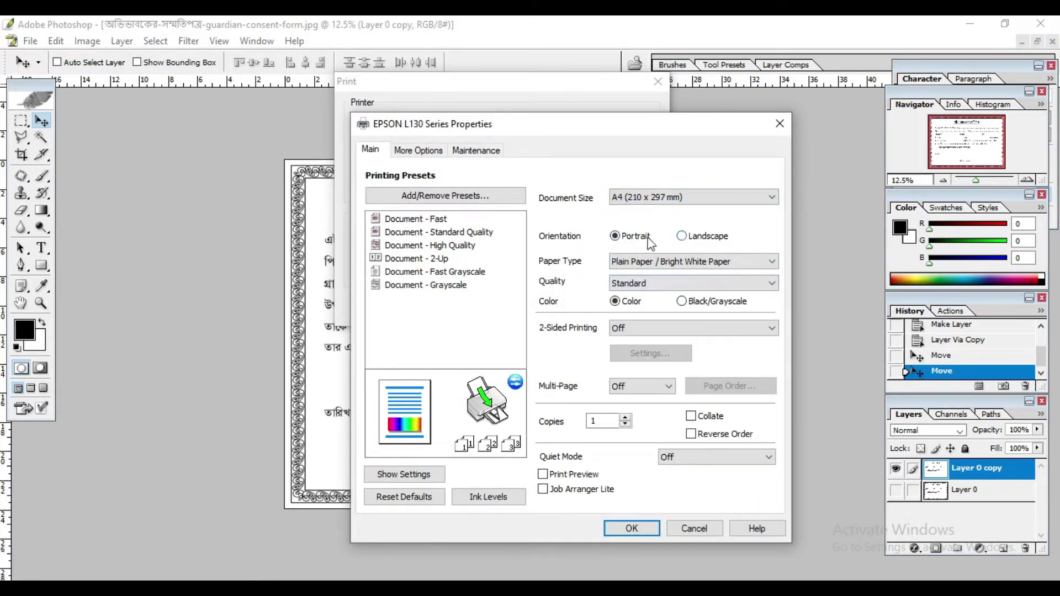
click(681, 236)
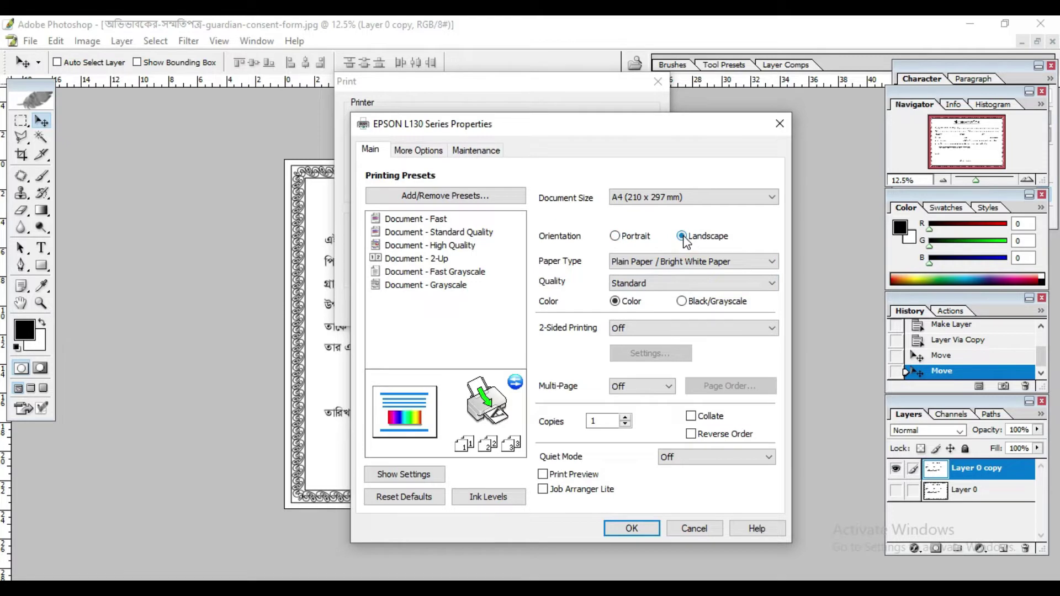
click(615, 236)
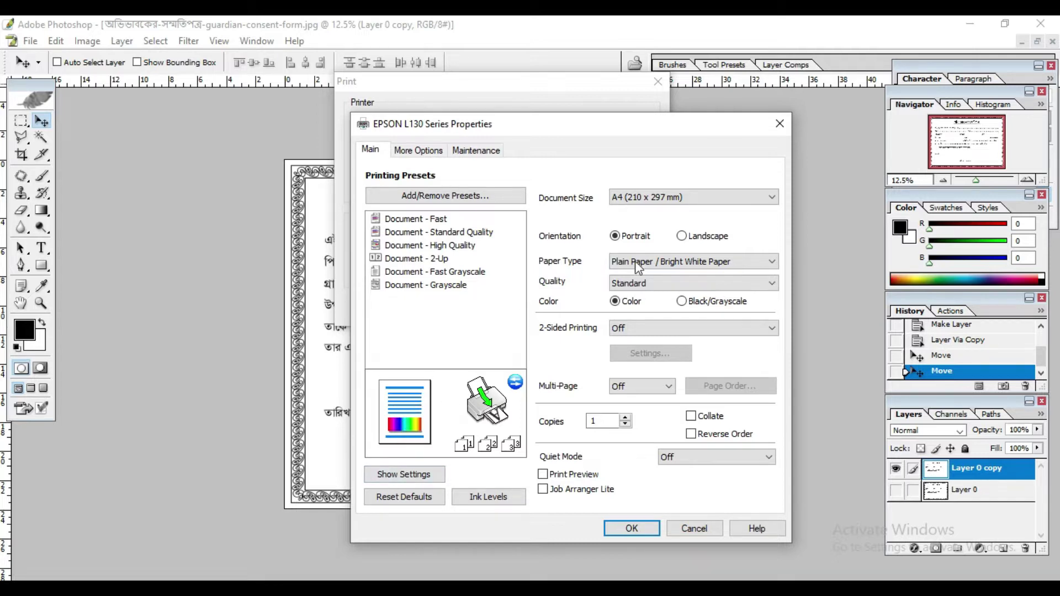
click(682, 236)
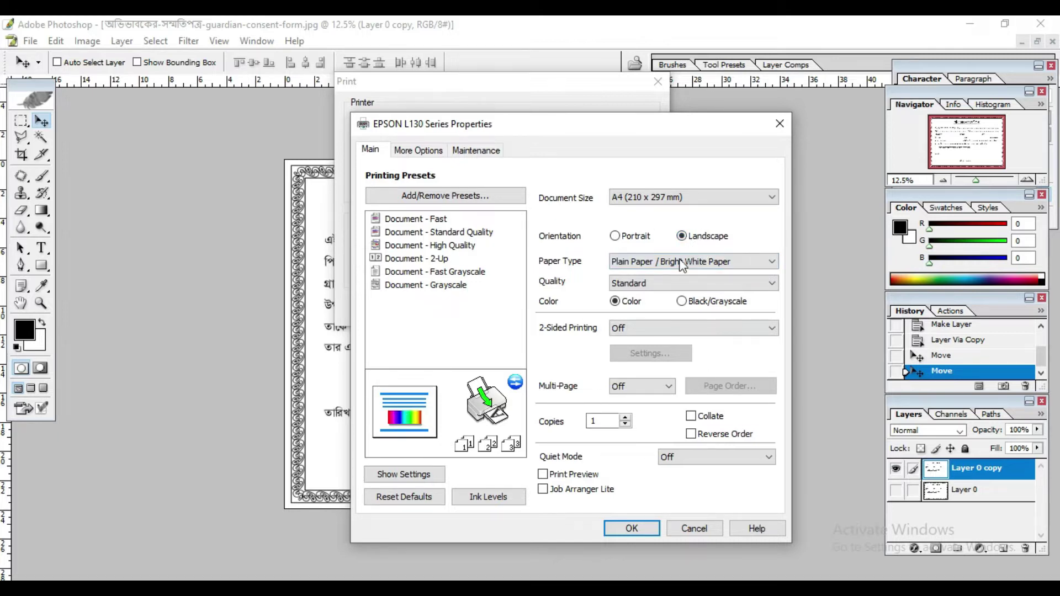
click(632, 528)
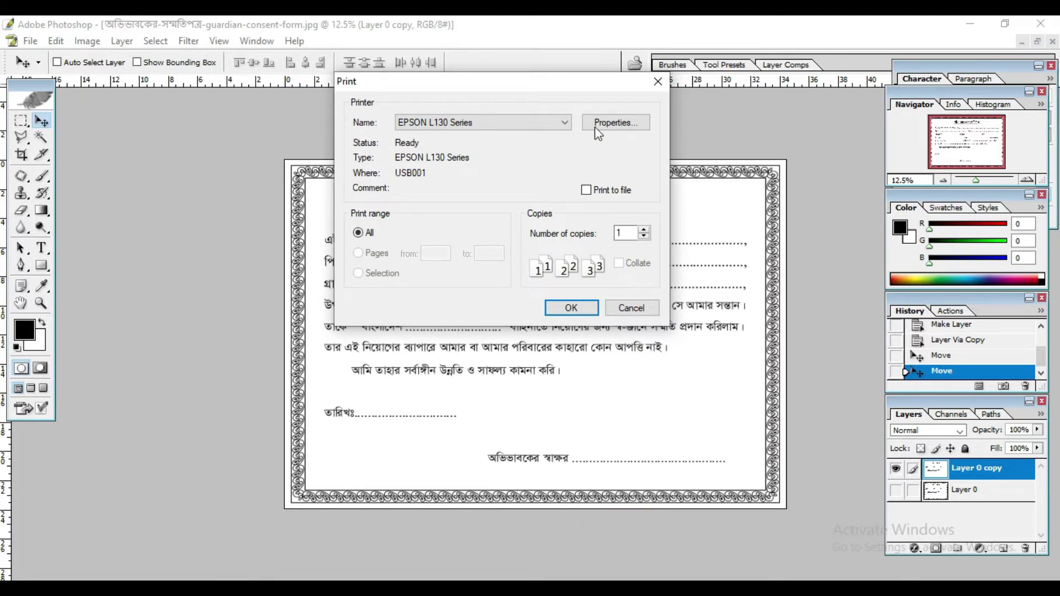
click(484, 95)
Step: Cancel the Print dialog, show Layer 0 and hide the Layer 0 copy
click(628, 307)
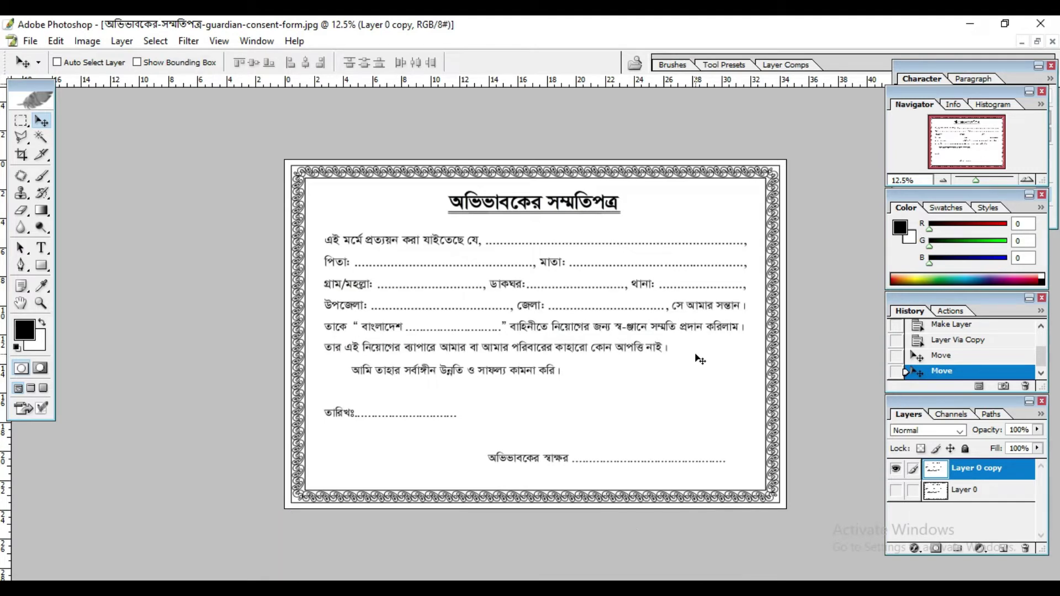
click(896, 489)
click(896, 469)
Step: In Page Setup, try A2 paper, then set the size back to Legal (8 1/2 x 14 in)
click(30, 40)
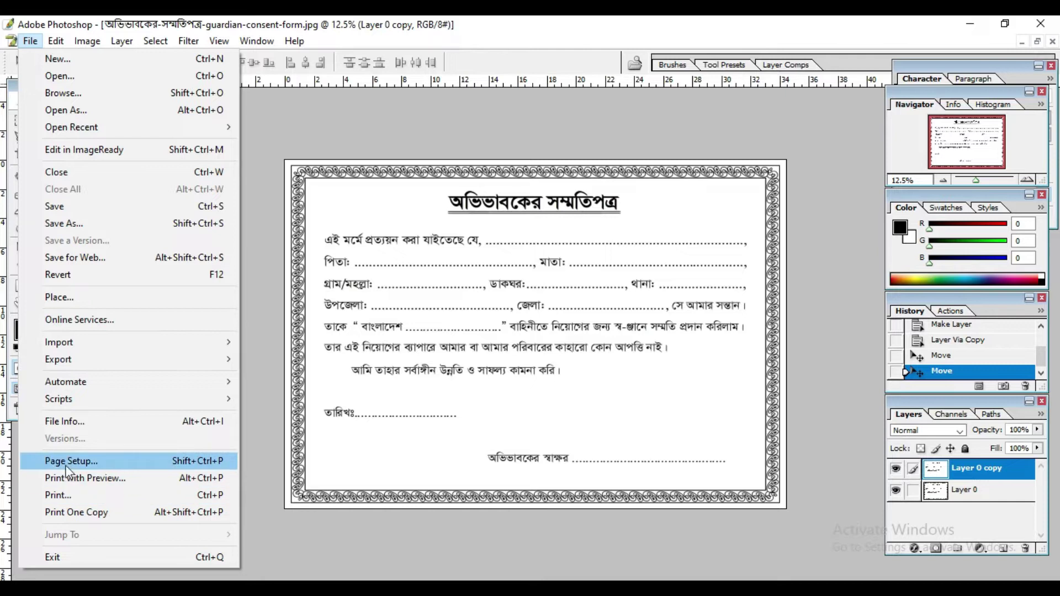
click(58, 461)
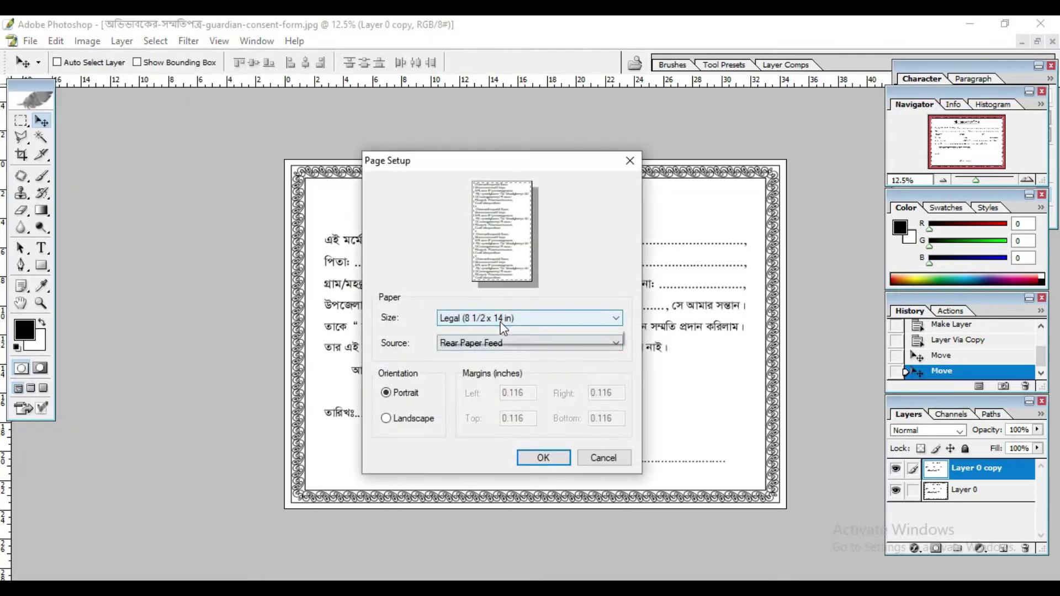
click(505, 320)
click(460, 473)
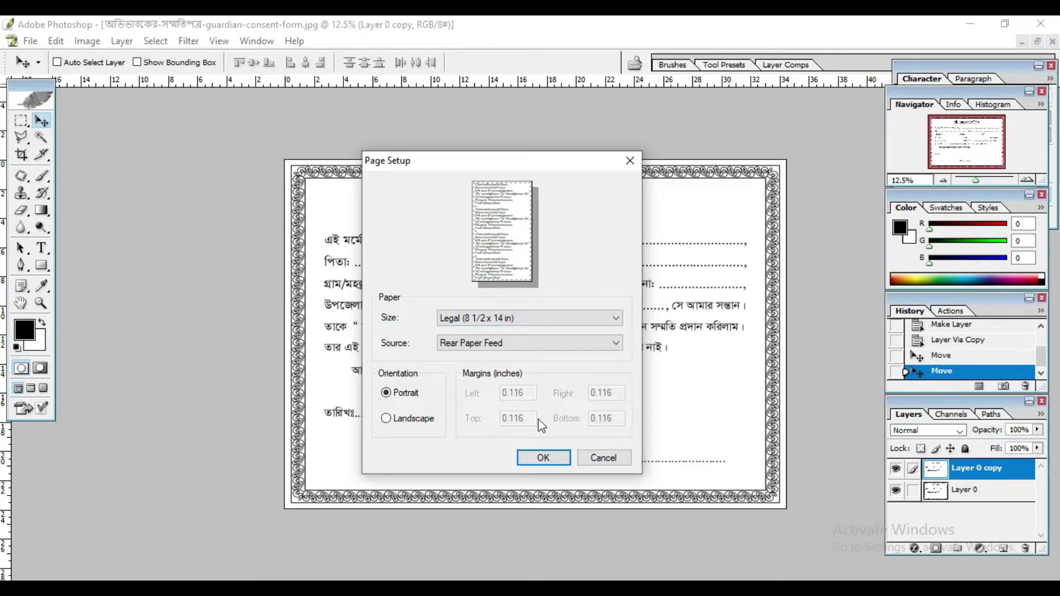
click(479, 319)
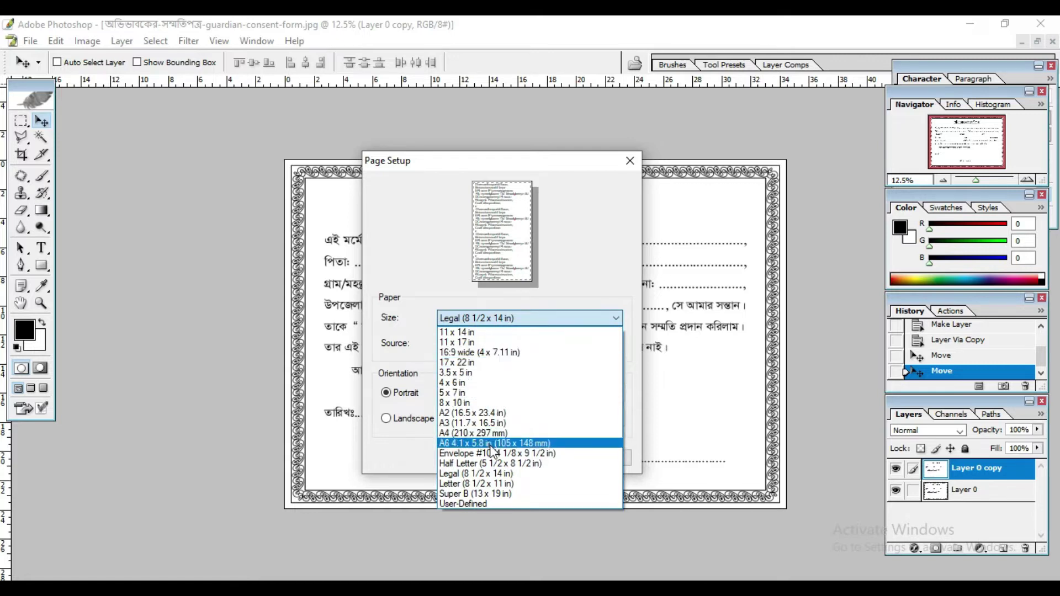
click(489, 413)
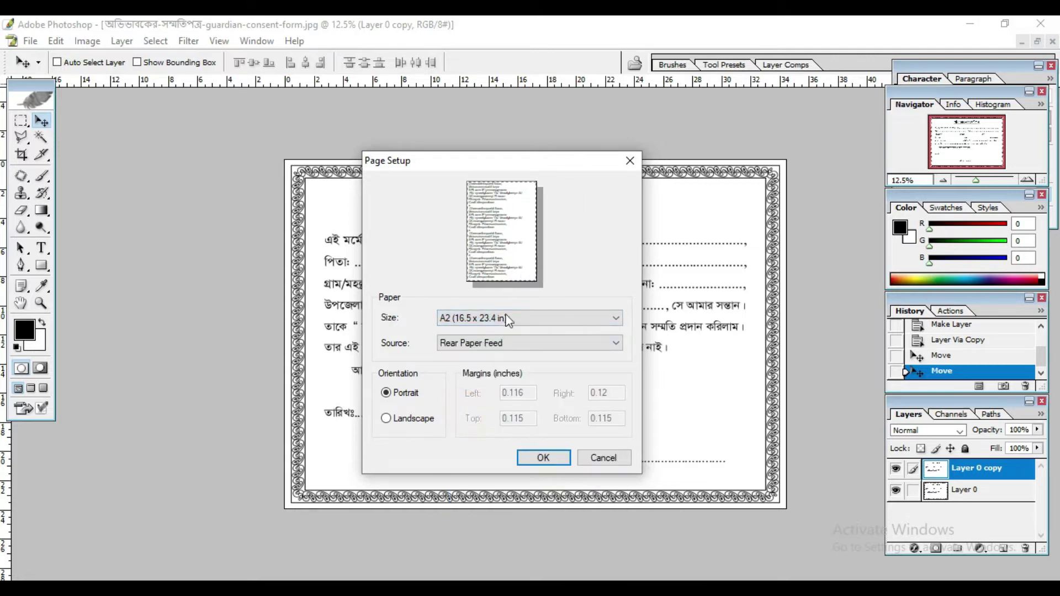
click(491, 318)
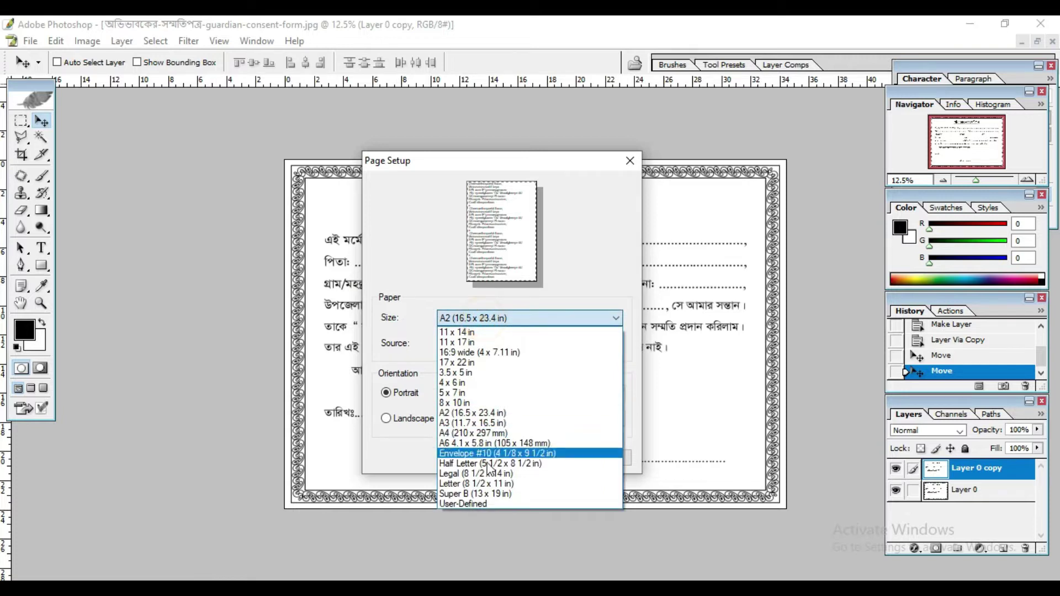
click(460, 476)
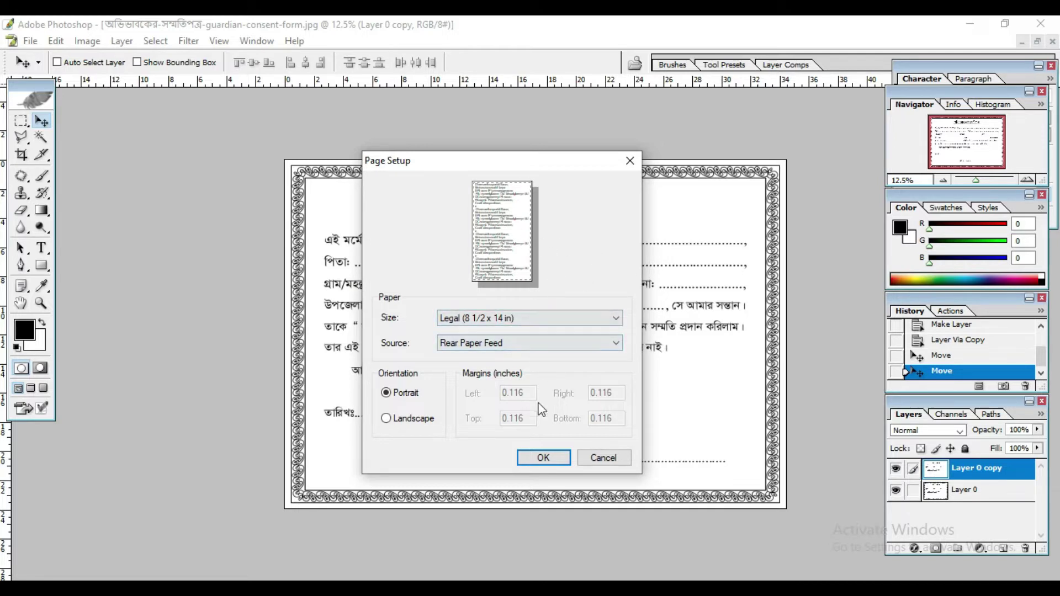
Step: Confirm the Legal page setup, then browse the Edit and File menus
click(542, 457)
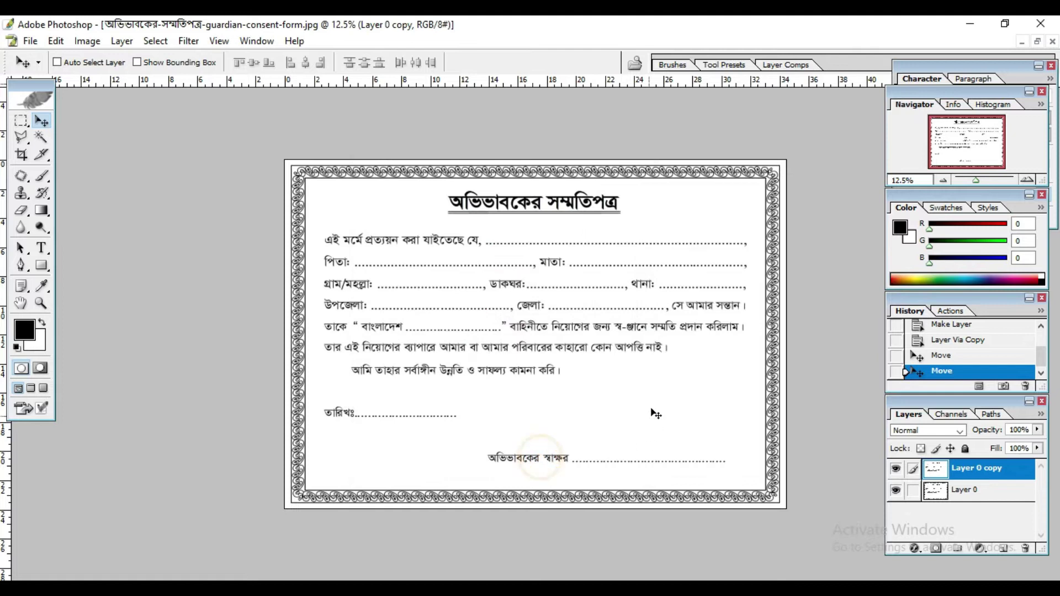
click(368, 308)
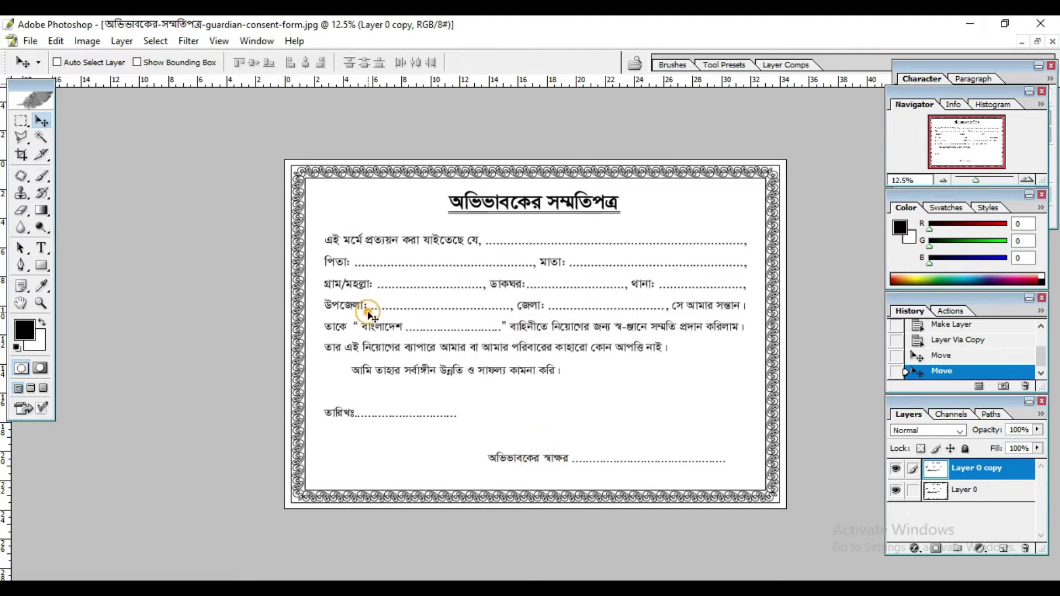
click(381, 330)
click(452, 285)
click(56, 41)
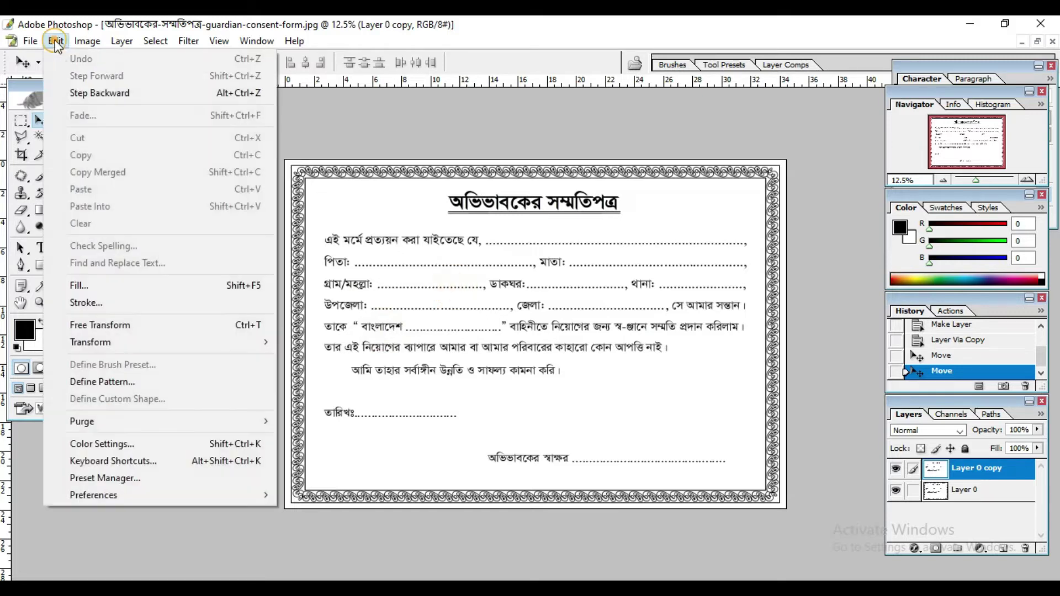
click(351, 253)
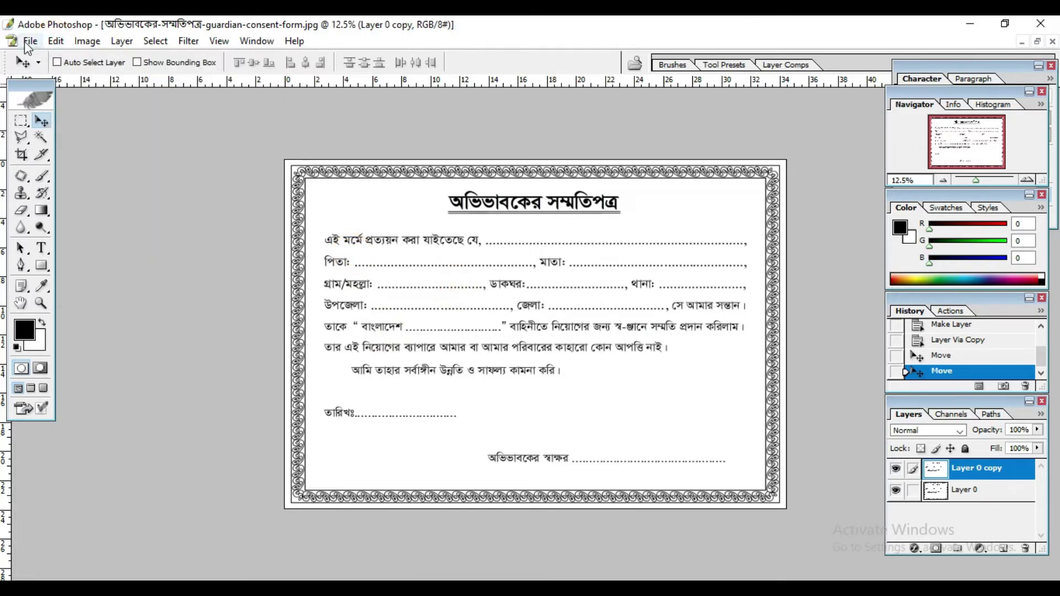
click(27, 42)
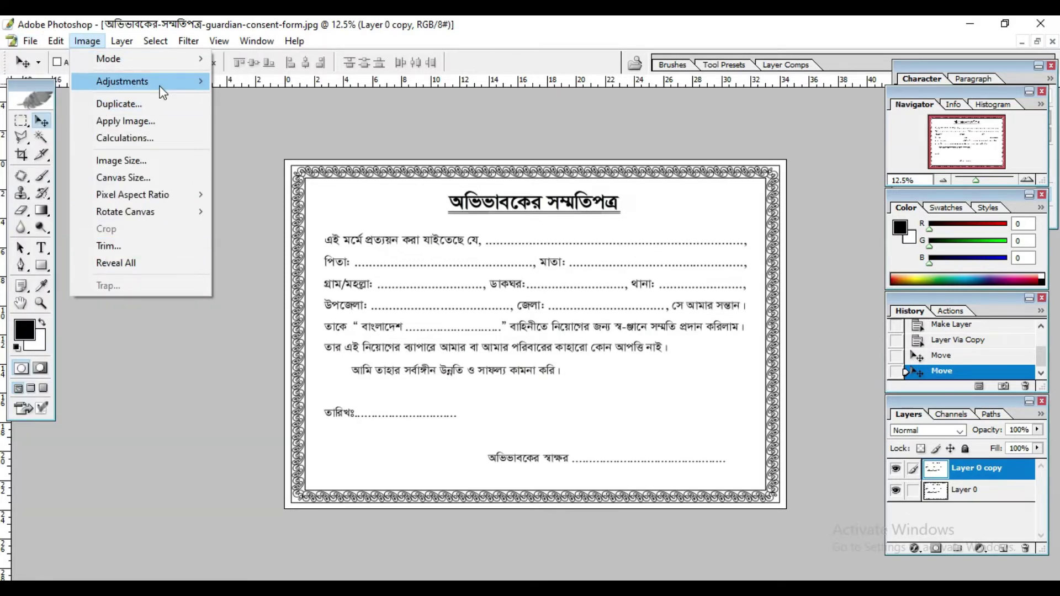
Step: Zoom in and try Image > Mode > Grayscale, cancelling at the merge-layers prompt
key(ctrl+plus)
click(86, 42)
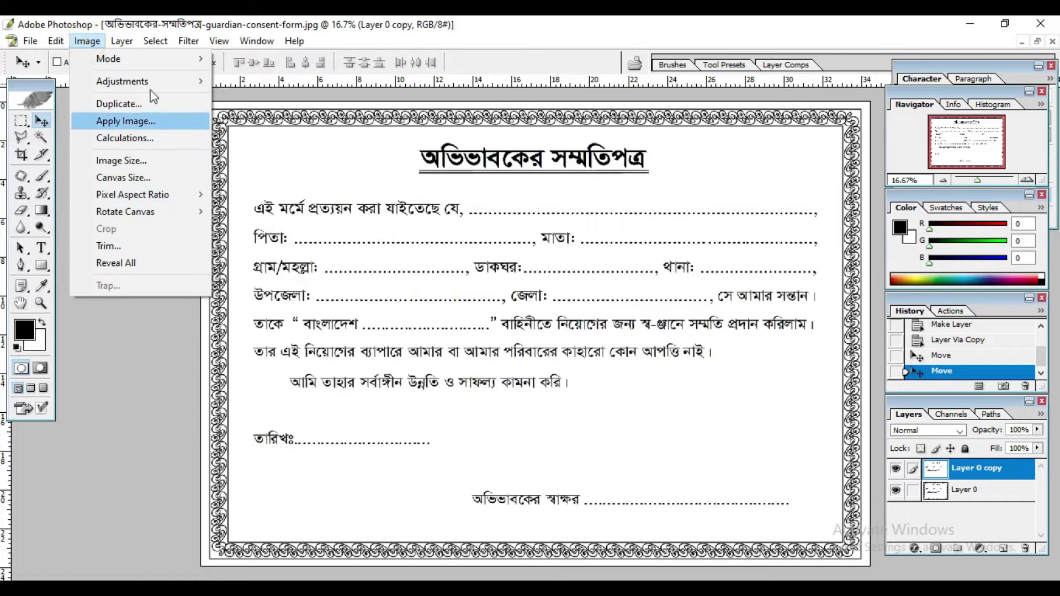
mouse_move(108, 59)
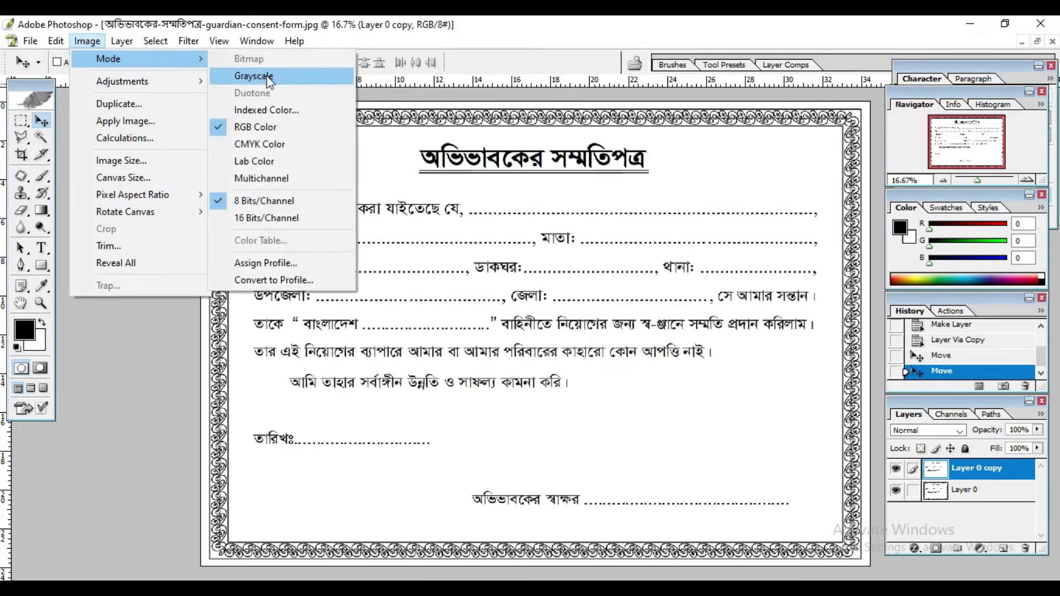
click(268, 77)
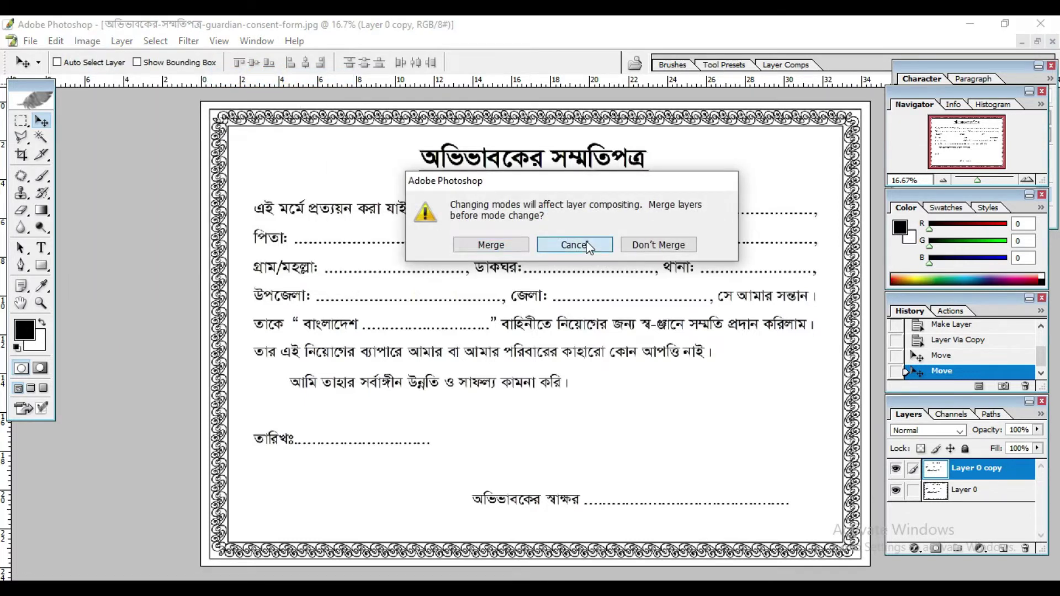
click(589, 247)
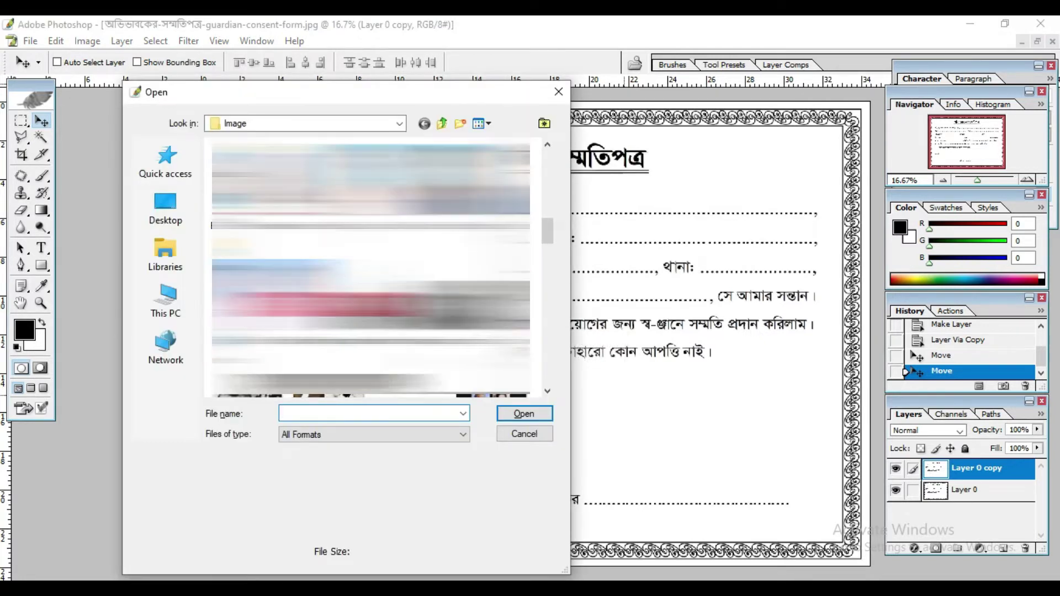
Step: Open Brick-Red-French-Grey-White.jpg and zoom in on the building
click(276, 187)
click(505, 414)
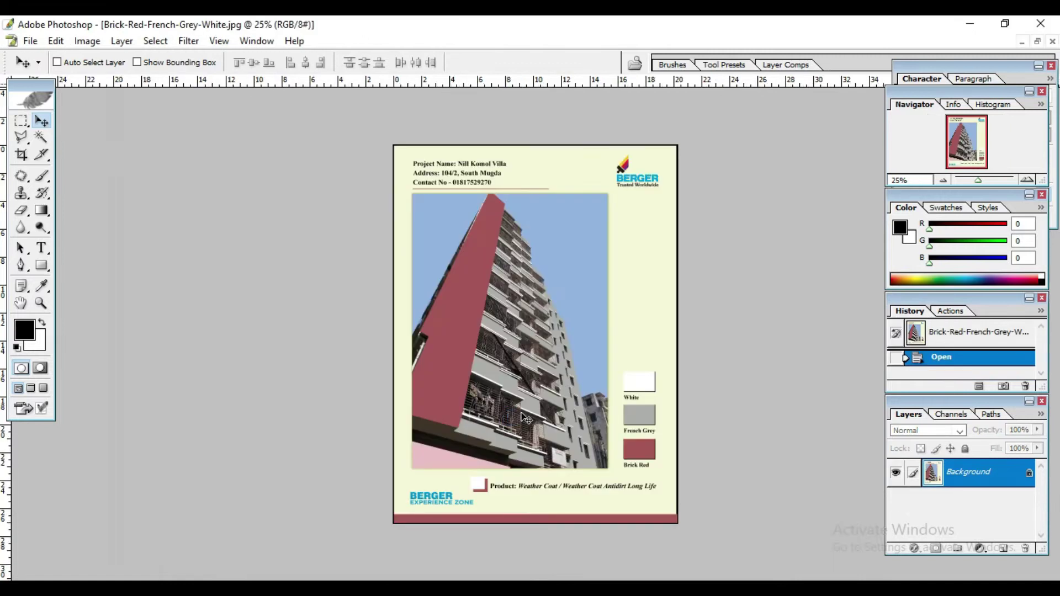
click(600, 270)
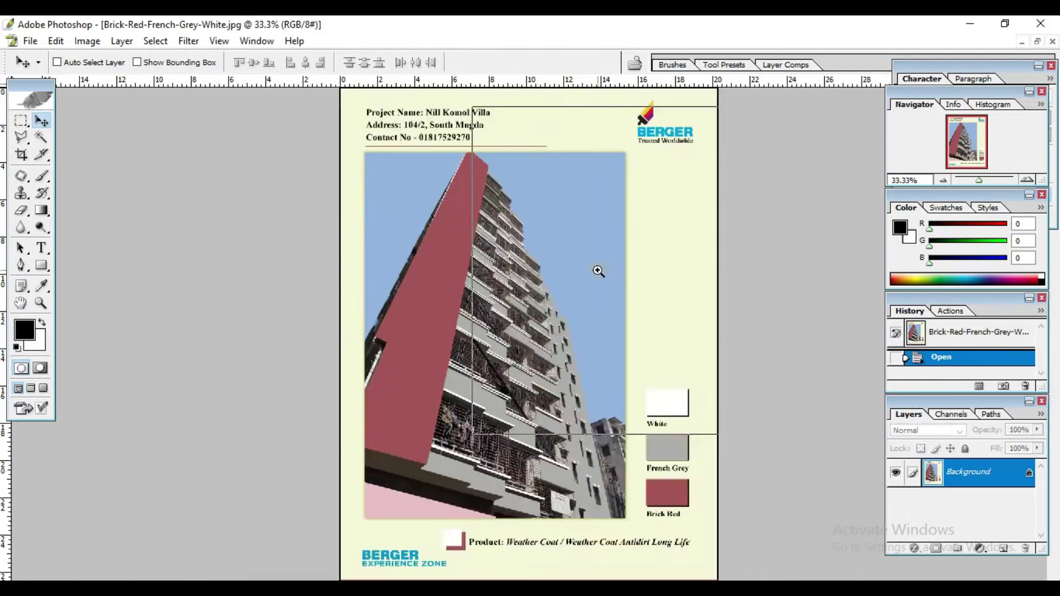
click(596, 338)
scroll(552, 303, down, 5)
scroll(513, 319, down, 1)
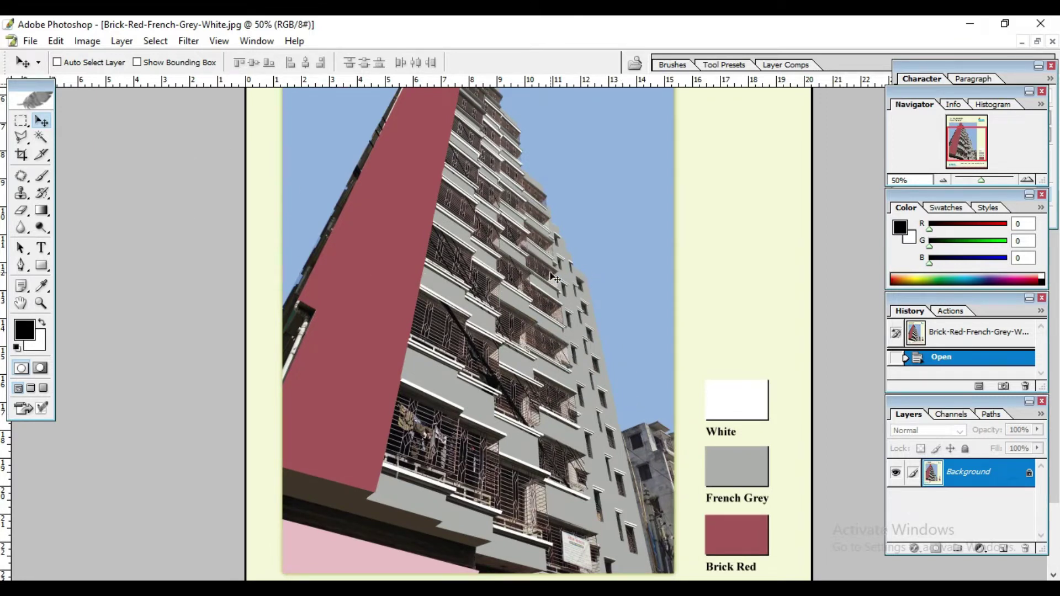
click(1029, 476)
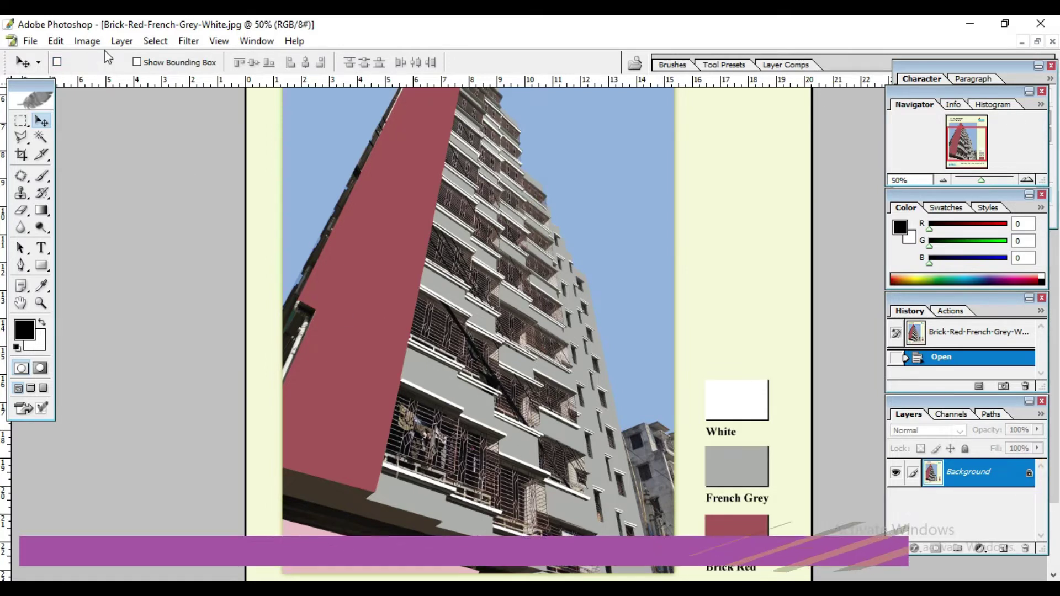
Step: Convert the building photo to Grayscale, discarding its colour information
click(86, 41)
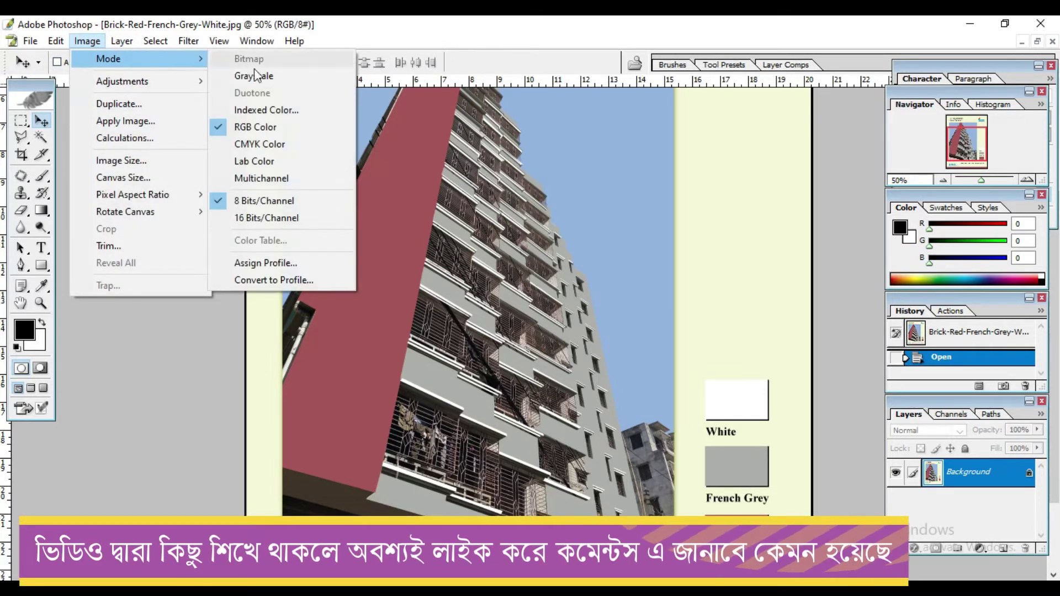
mouse_move(108, 58)
click(251, 74)
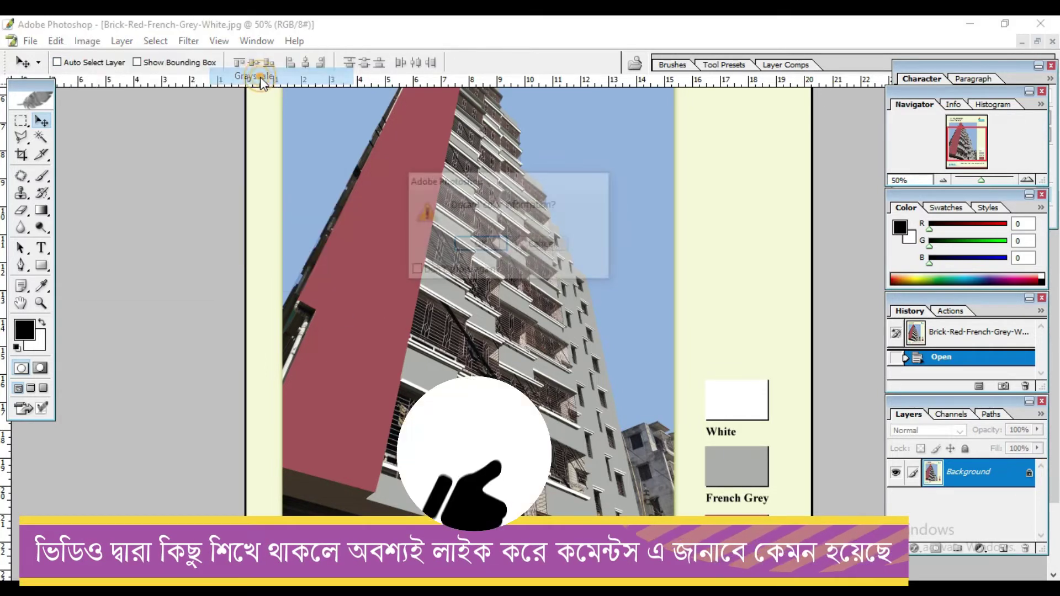
click(480, 244)
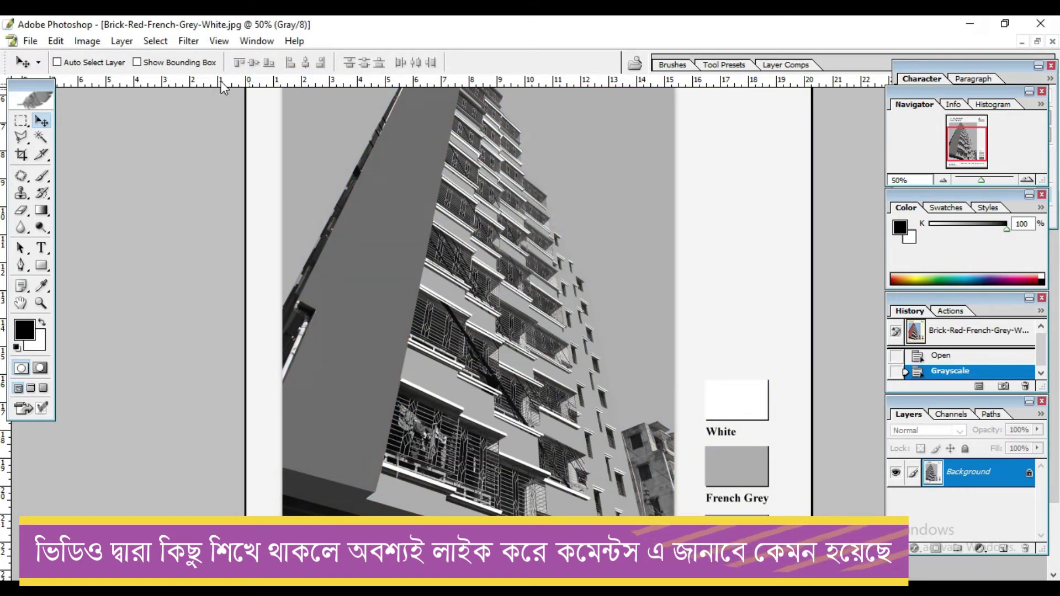
click(93, 41)
mouse_move(107, 59)
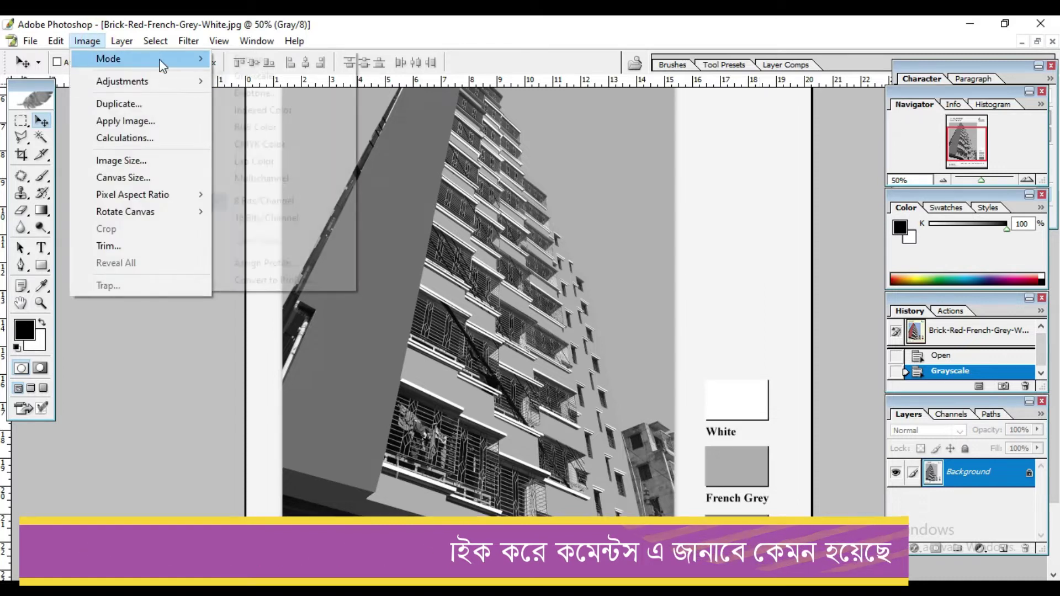
click(223, 77)
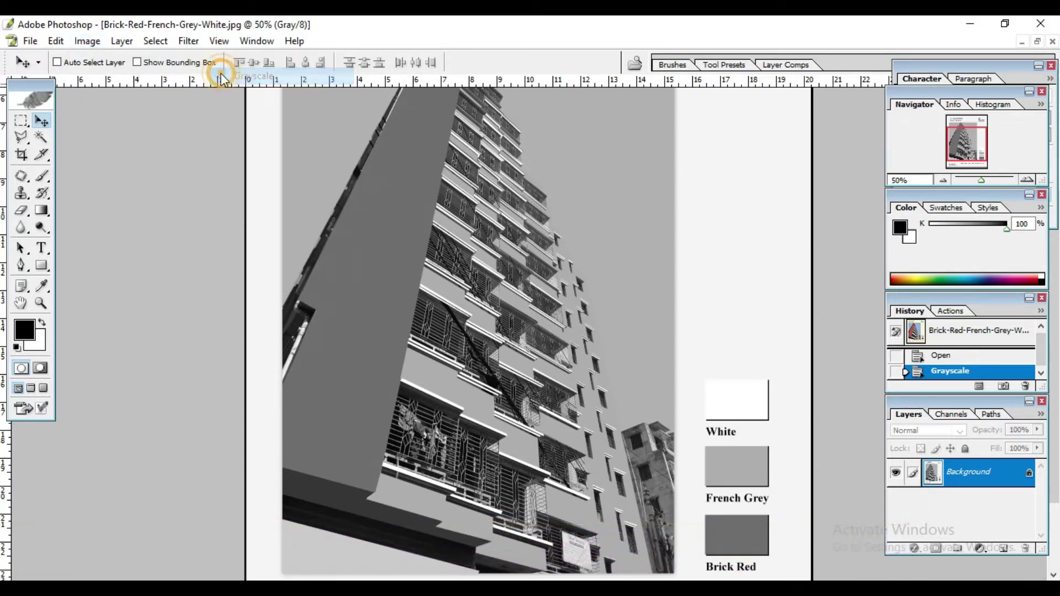
Step: Brighten the grayscale photo's highlights and midtones with a Levels adjustment
click(91, 41)
click(89, 42)
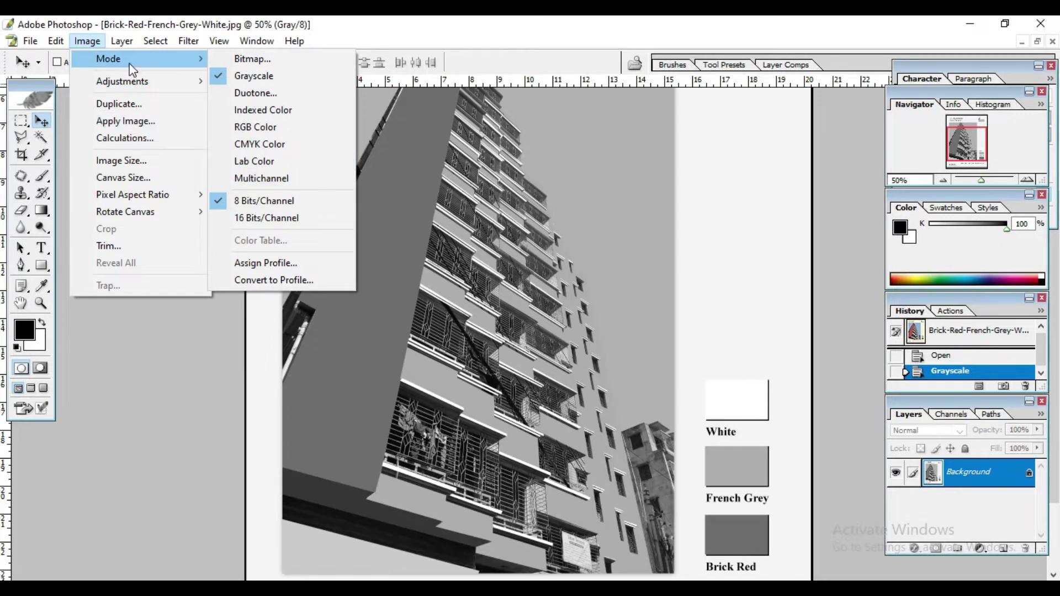
mouse_move(122, 82)
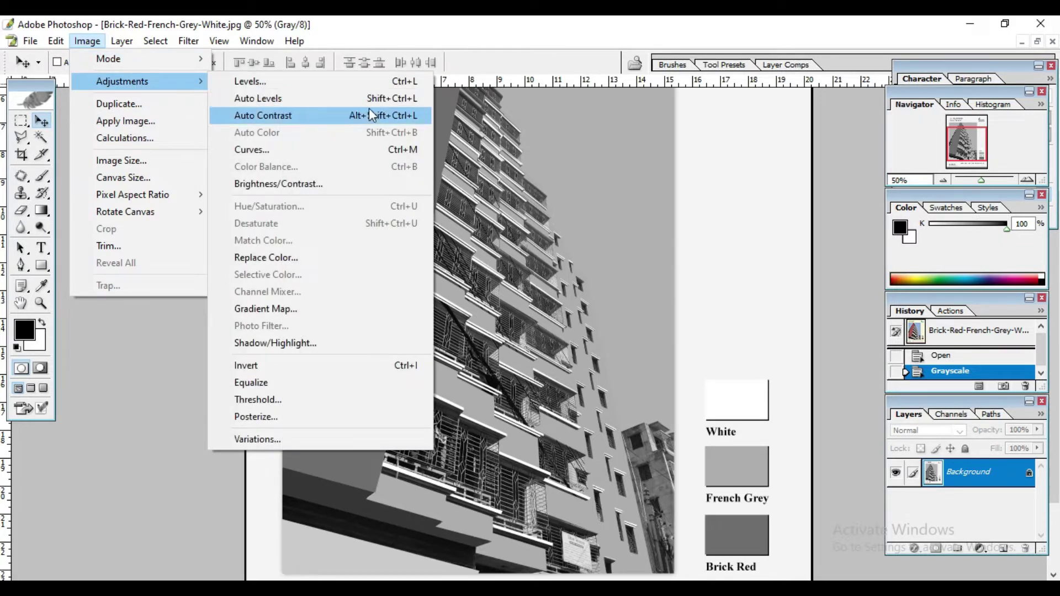
click(279, 81)
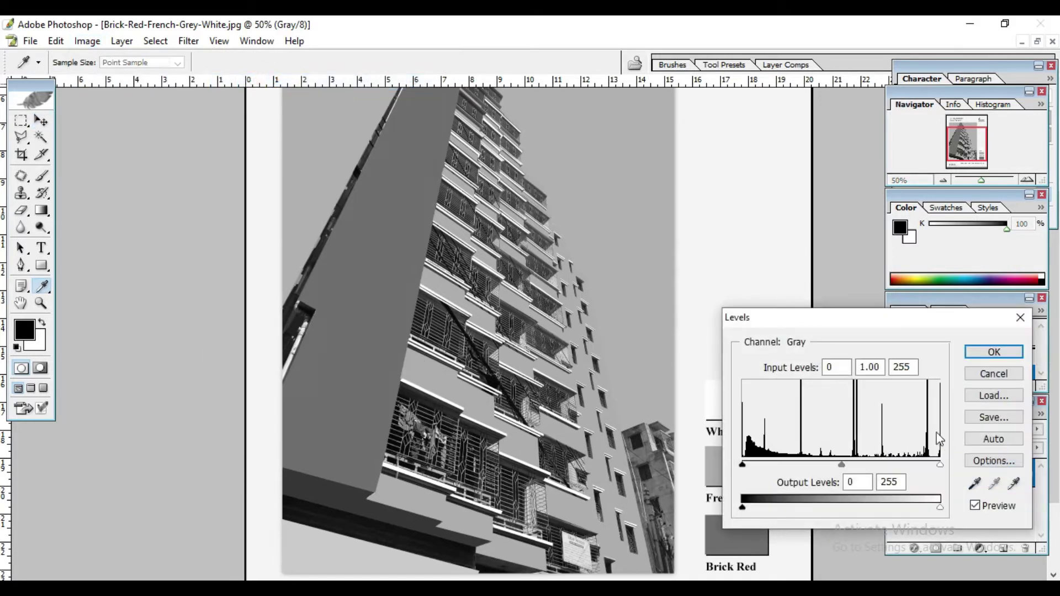
drag(939, 464, 871, 465)
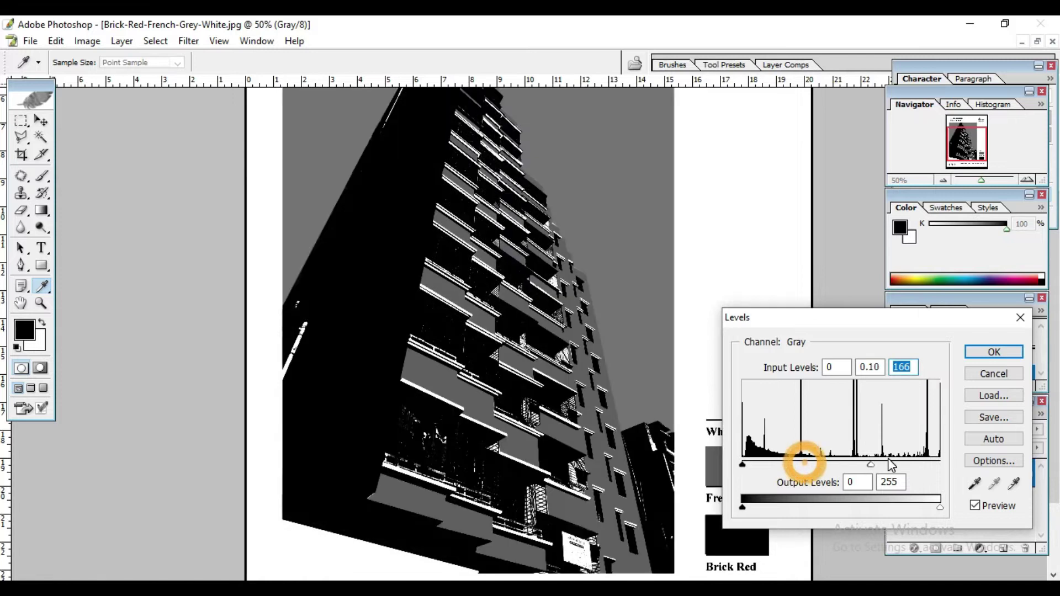
drag(806, 464, 830, 465)
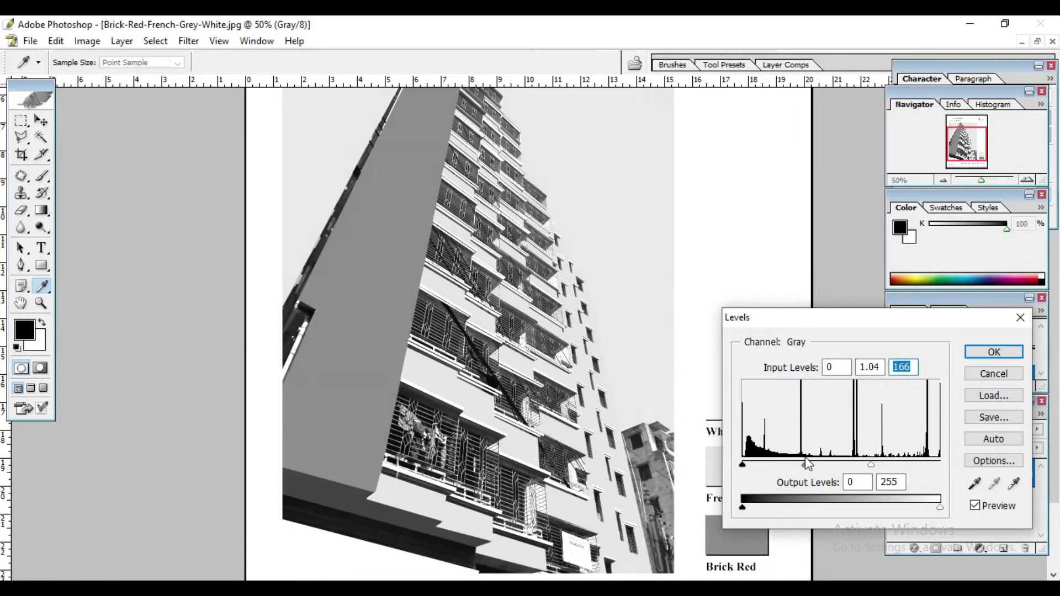
click(976, 371)
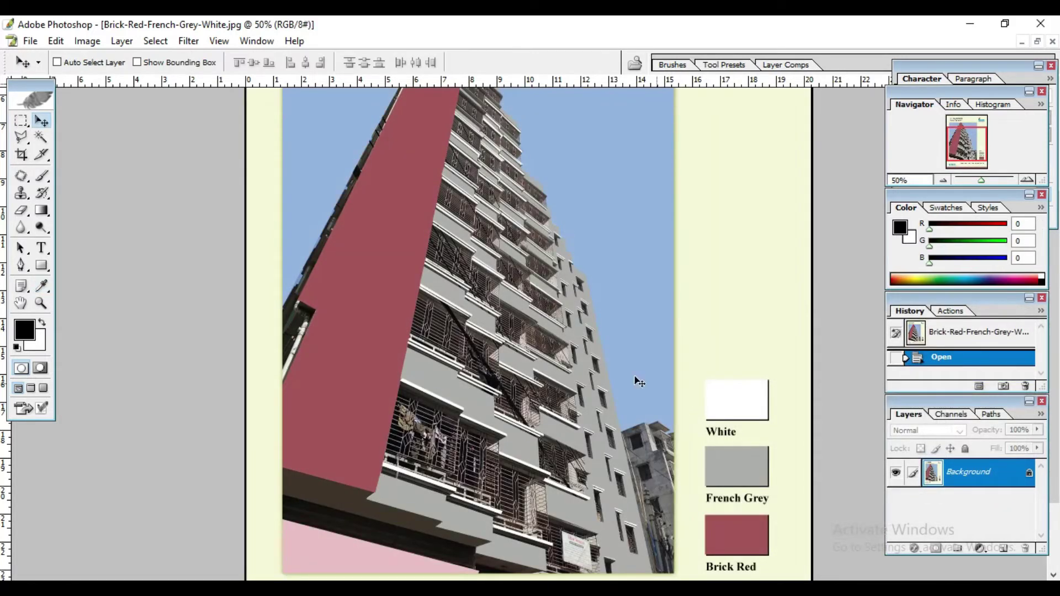
Step: Darken the building photo with a single Curves point
click(88, 42)
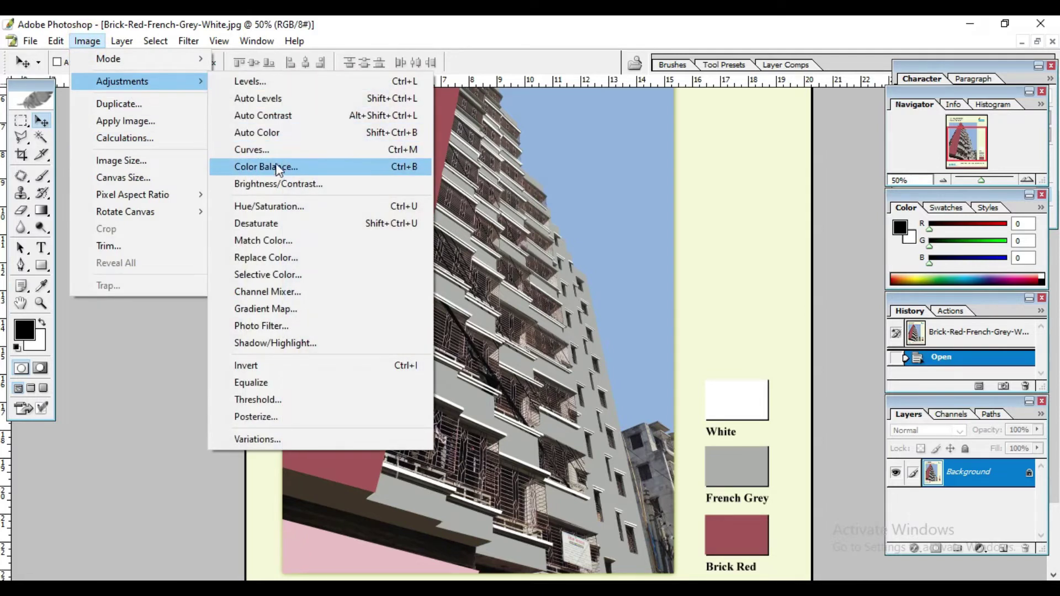
click(268, 150)
mouse_move(930, 272)
mouse_down()
mouse_move(920, 262)
mouse_move(946, 262)
mouse_move(938, 248)
mouse_move(948, 255)
mouse_up()
key(Return)
Step: Apply Hue/Saturation with Hue +17 and Lightness -40
click(90, 44)
mouse_move(122, 81)
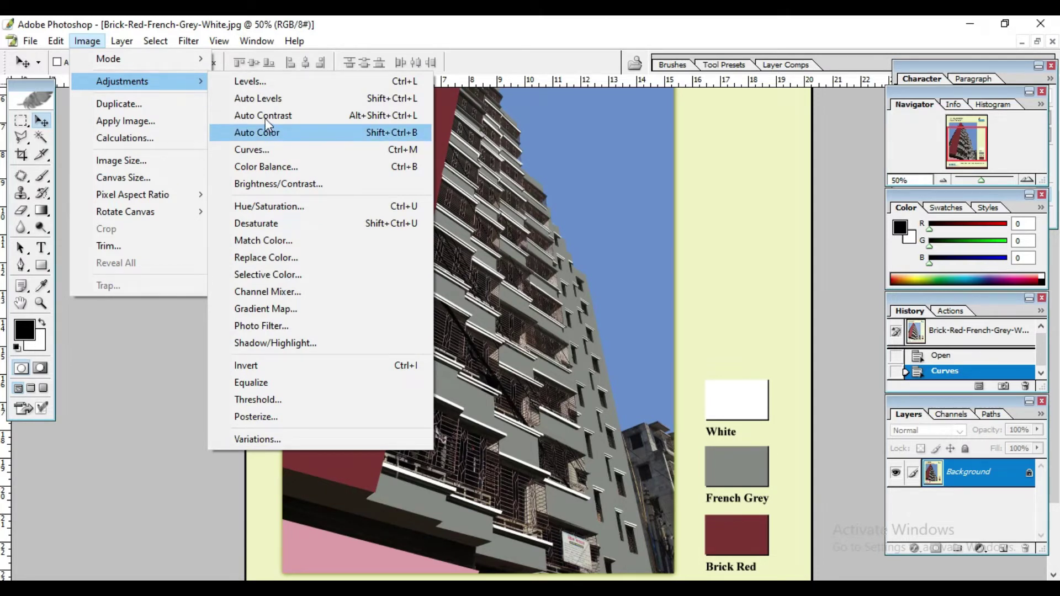
click(261, 207)
mouse_move(864, 344)
mouse_down()
mouse_move(833, 343)
mouse_move(854, 343)
mouse_up()
mouse_move(866, 270)
mouse_down()
mouse_move(802, 270)
mouse_move(877, 271)
mouse_move(795, 270)
mouse_move(845, 271)
mouse_up()
click(1009, 239)
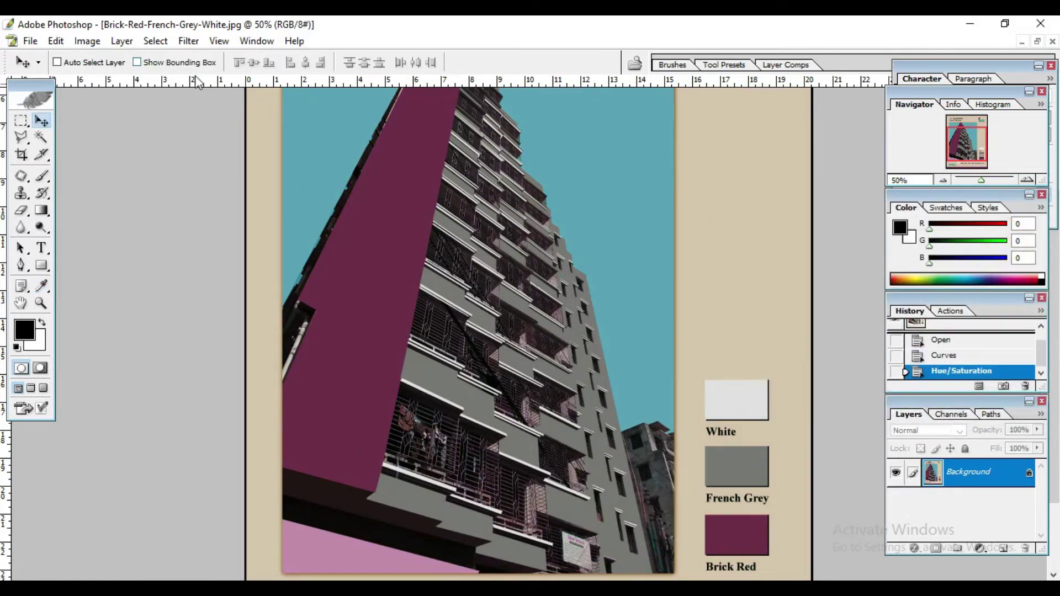
Step: Undo the hue/saturation change, then open and cancel the Image Size dialog twice
key(ctrl+z)
click(87, 41)
click(126, 159)
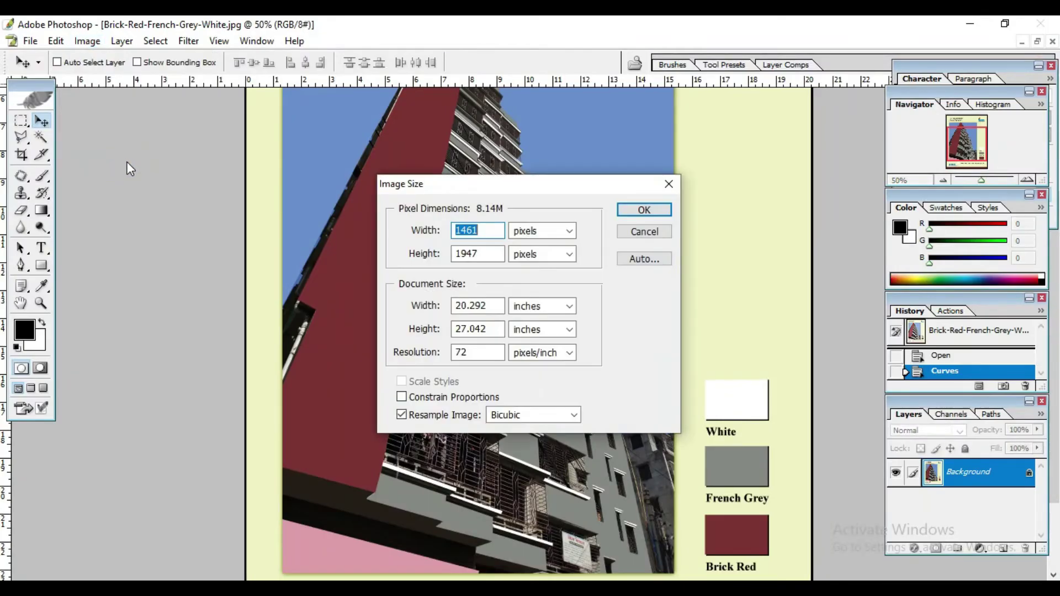
click(635, 232)
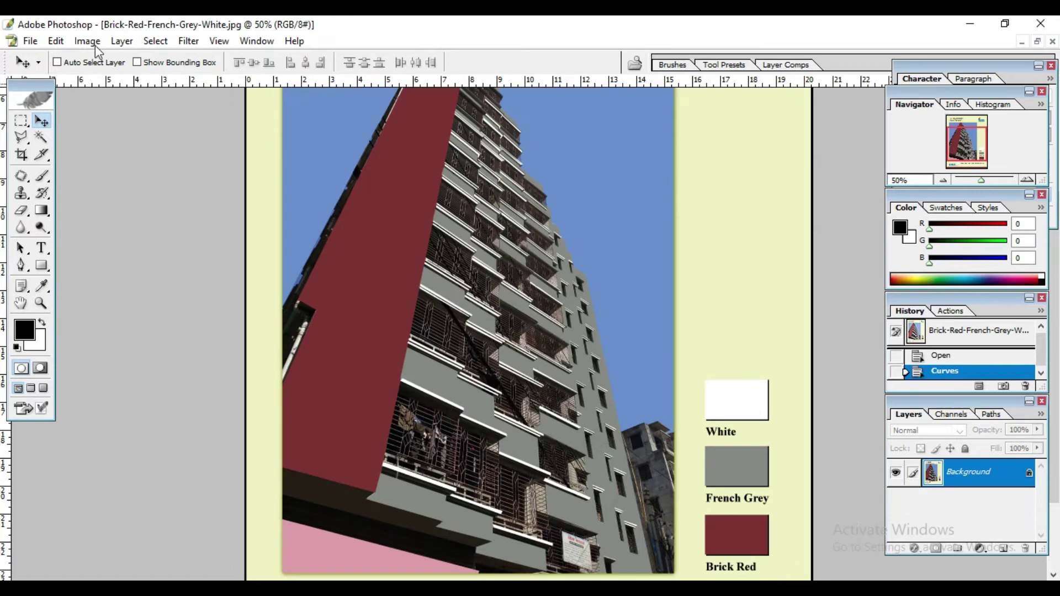
click(87, 41)
click(133, 159)
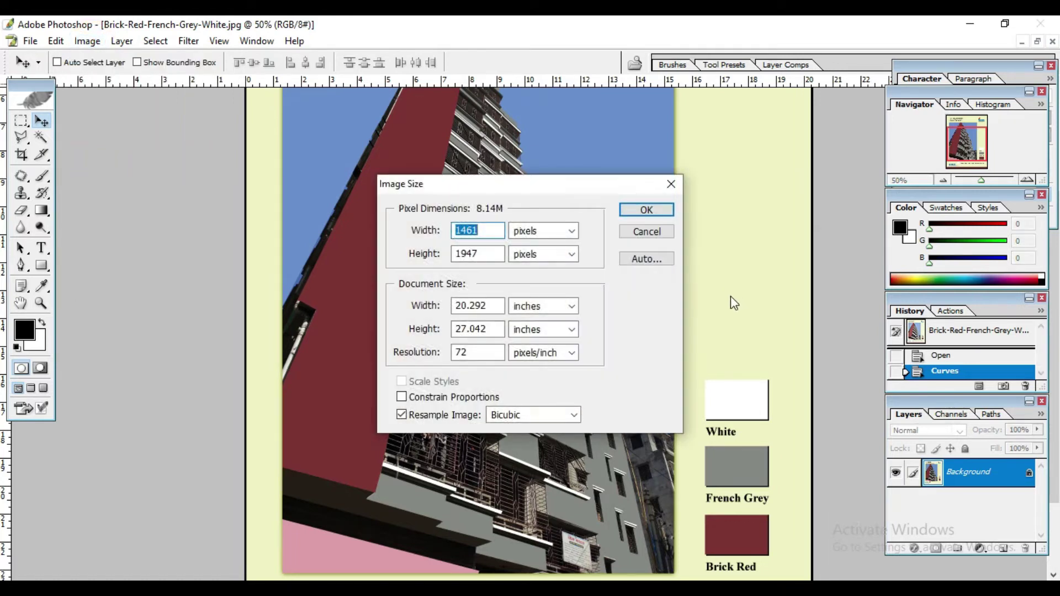
click(646, 231)
Step: Reopen Image Size twice more, drag it aside, and close it unchanged
click(87, 41)
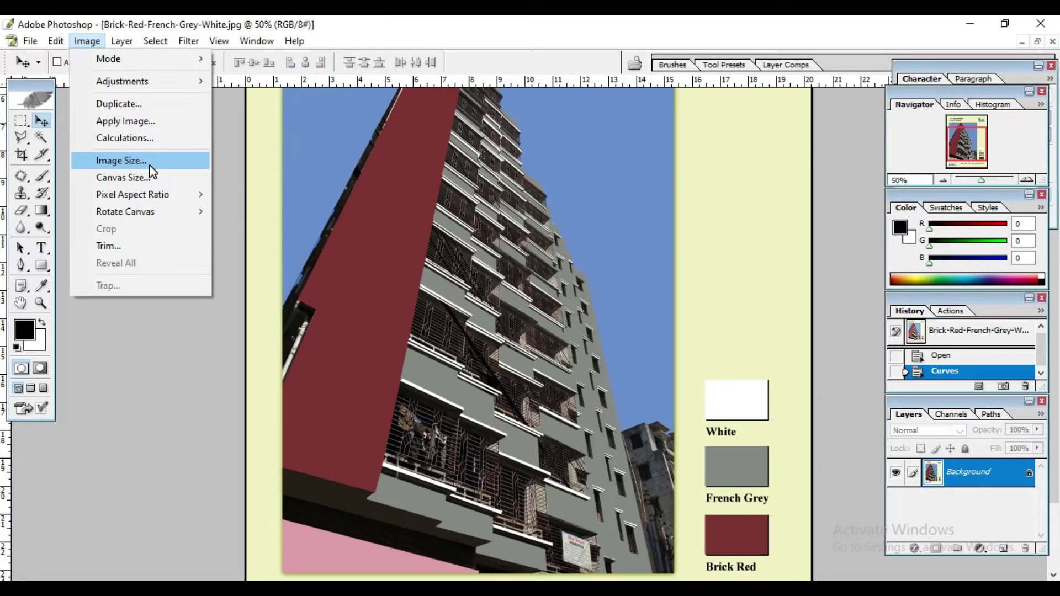
click(149, 165)
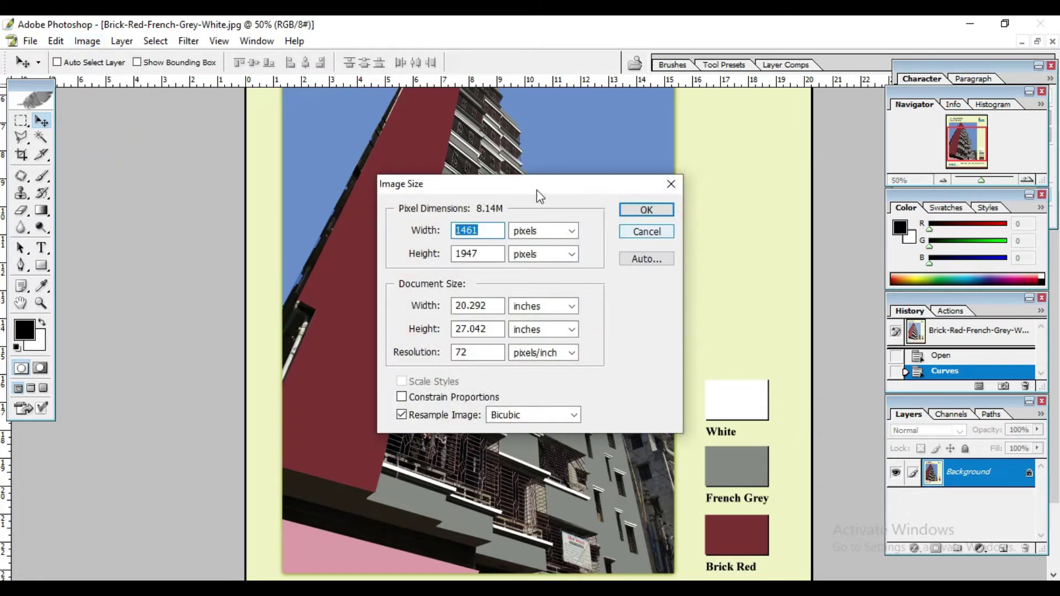
click(656, 236)
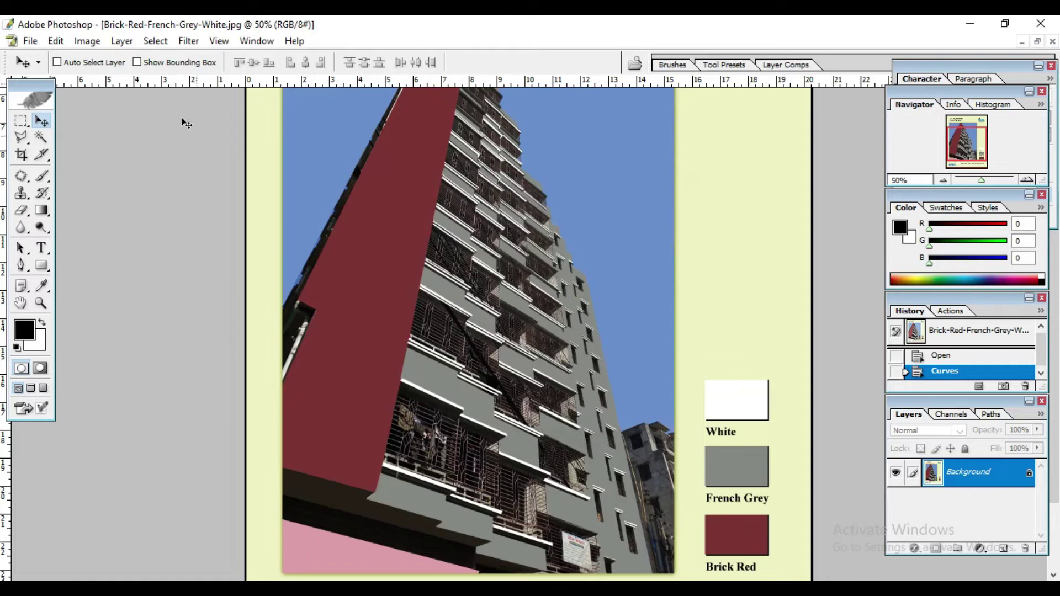
click(88, 41)
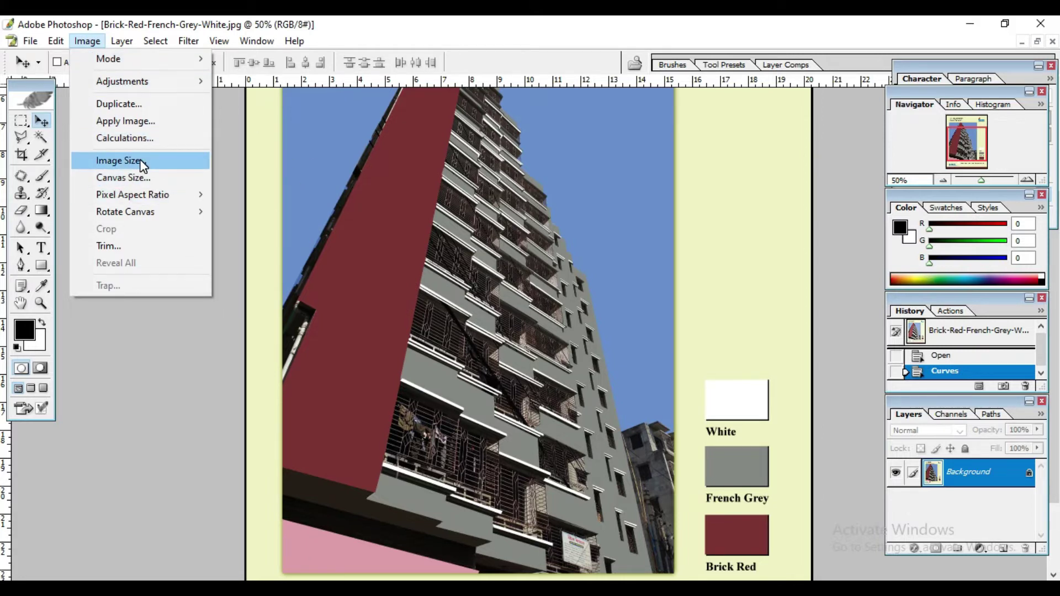
click(88, 41)
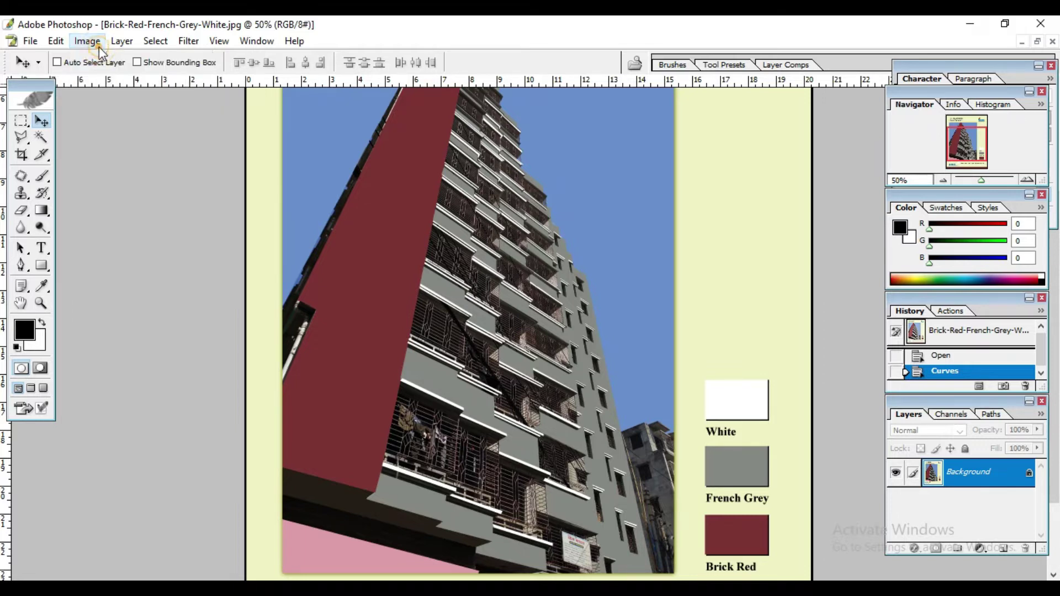
click(122, 161)
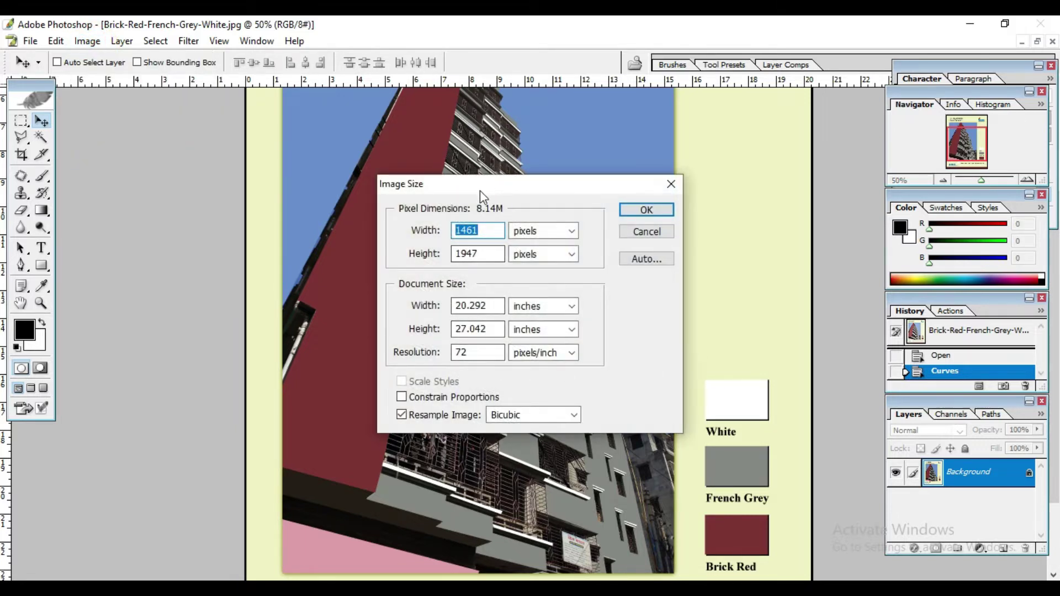
drag(479, 187, 643, 170)
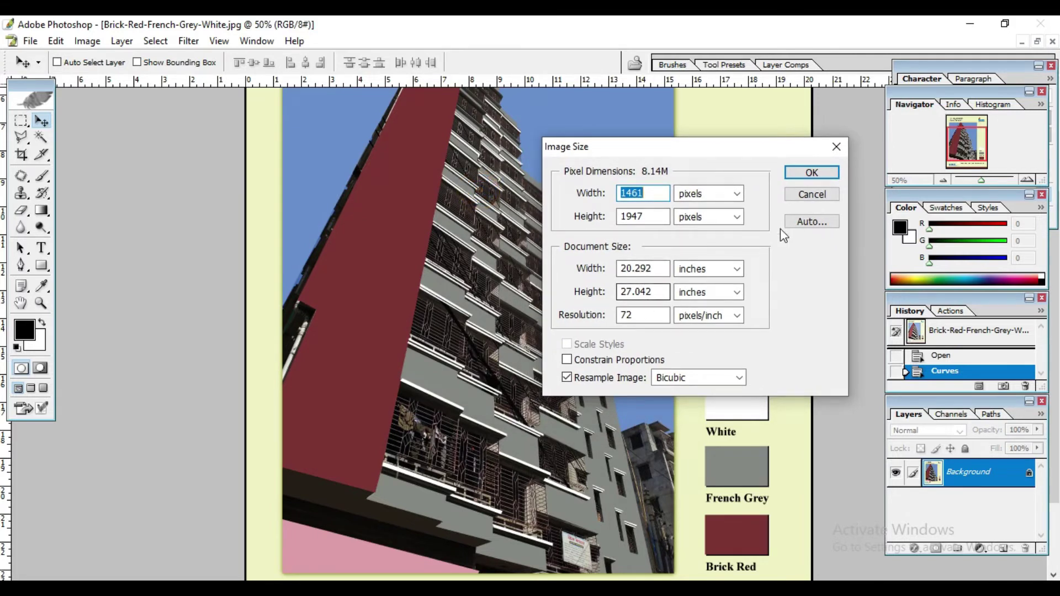
click(811, 195)
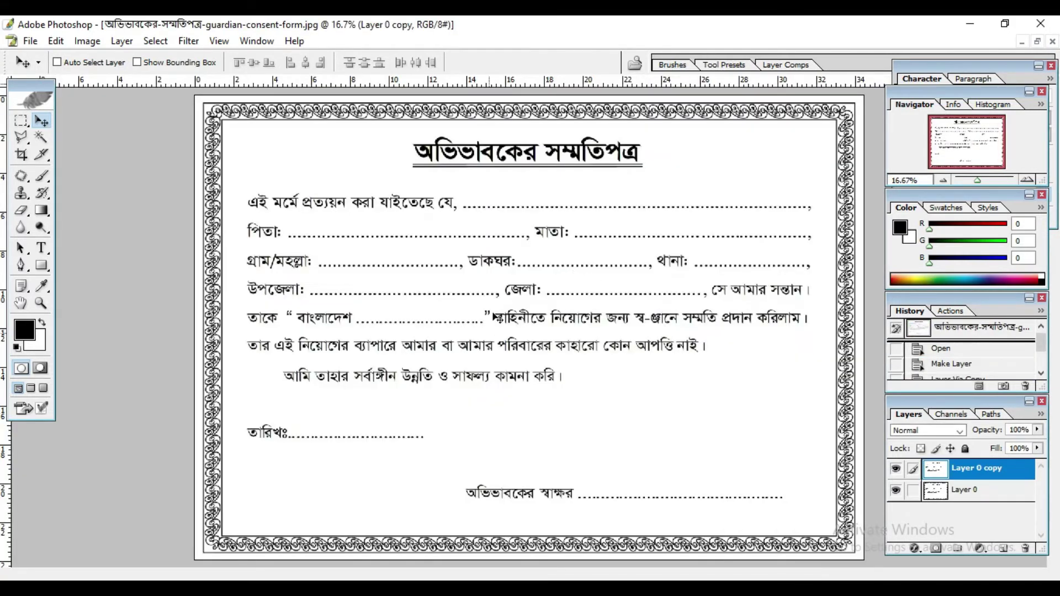
Step: Check the consent form's Image Size, selecting its 150 resolution value, and close it
click(87, 41)
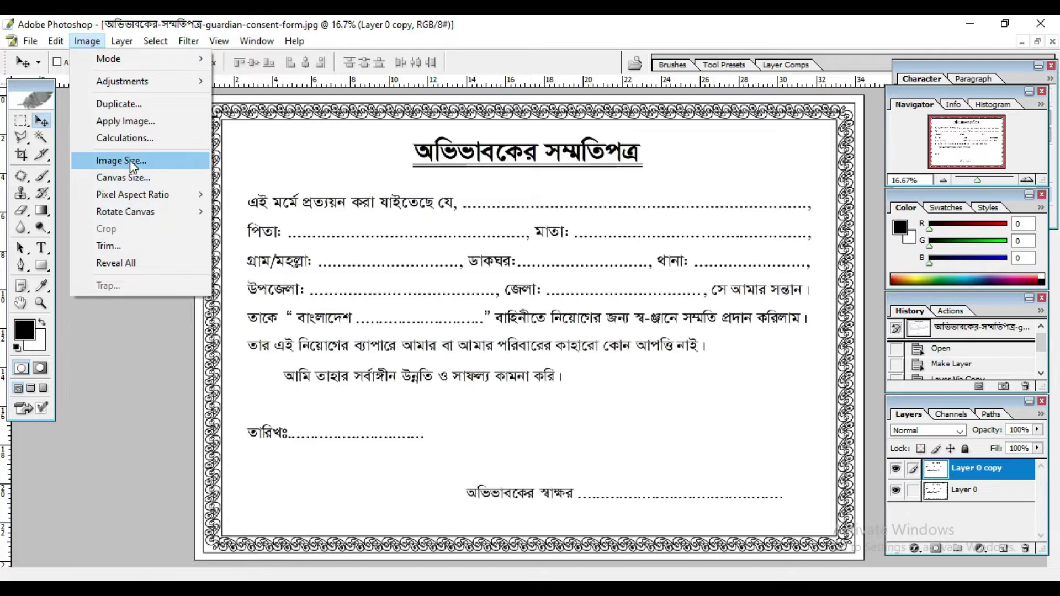
click(131, 161)
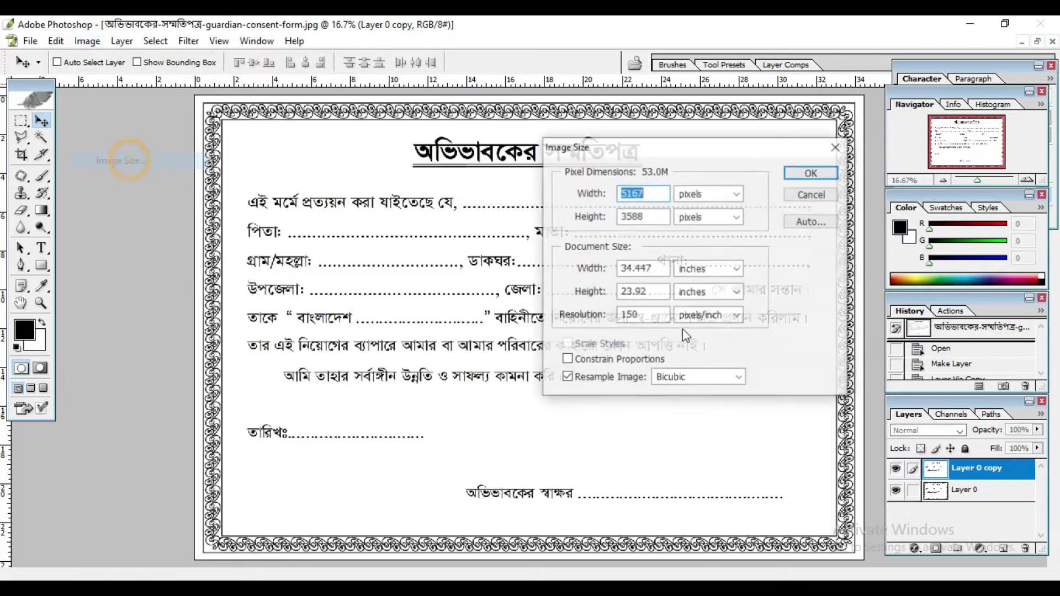
double_click(653, 311)
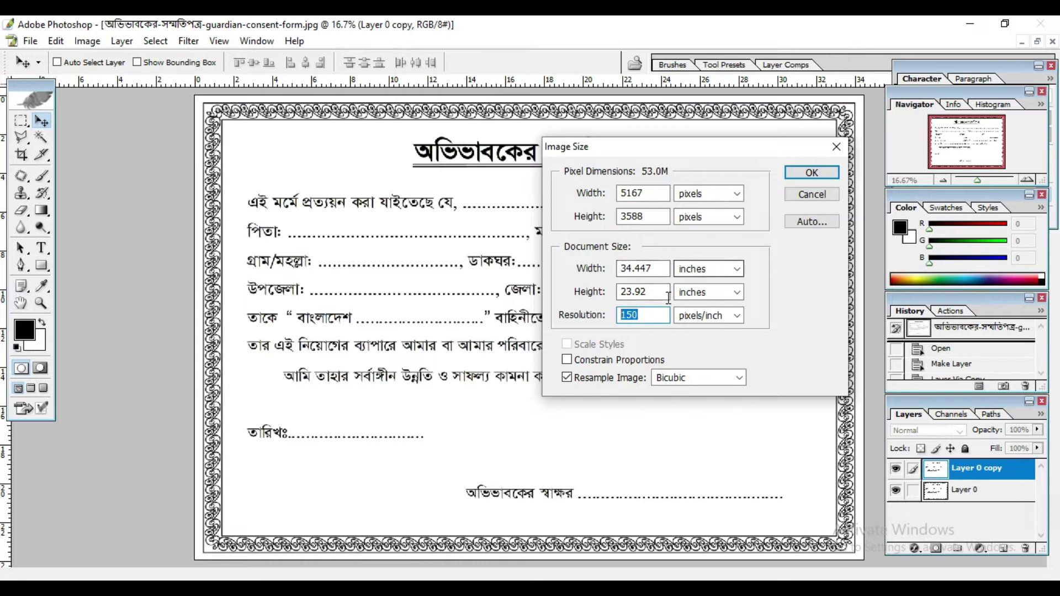
click(809, 173)
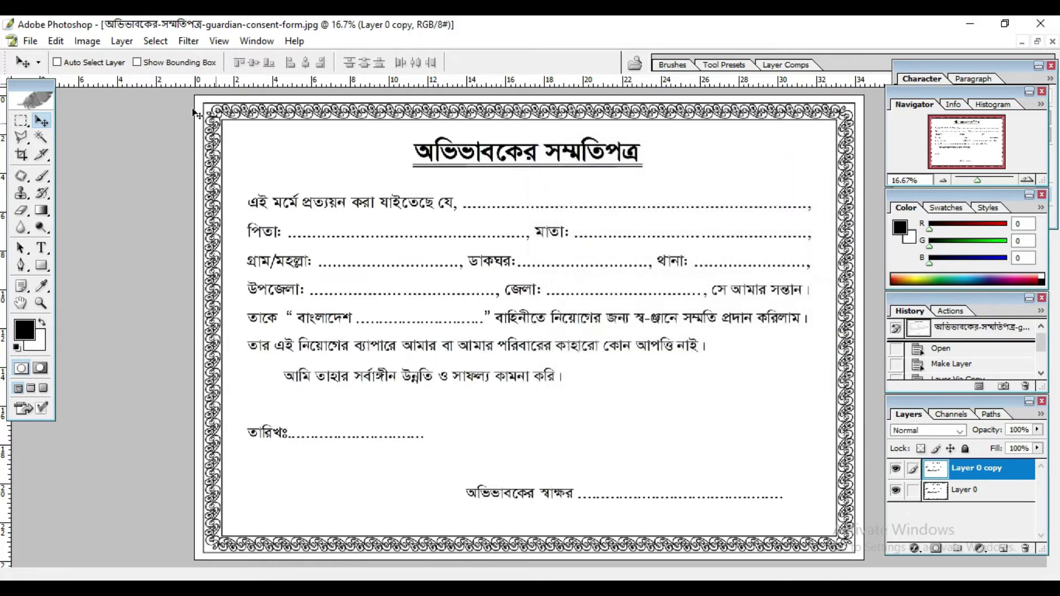
Step: Review the 34.447 × 23.92 inch Canvas Size unchanged, then switch to the Rectangular Marquee
click(88, 41)
click(125, 177)
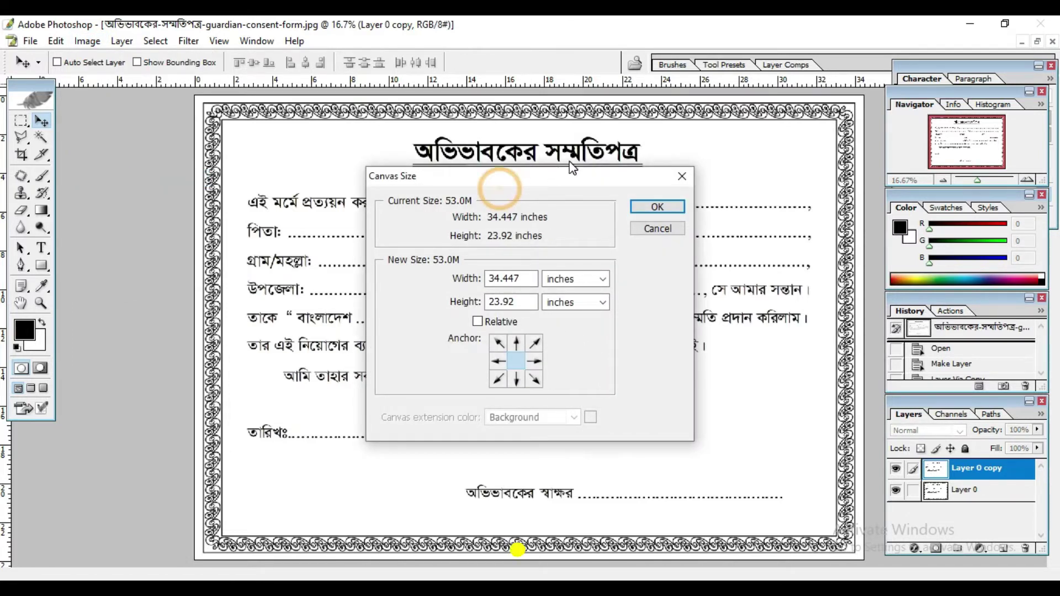
drag(500, 177, 616, 167)
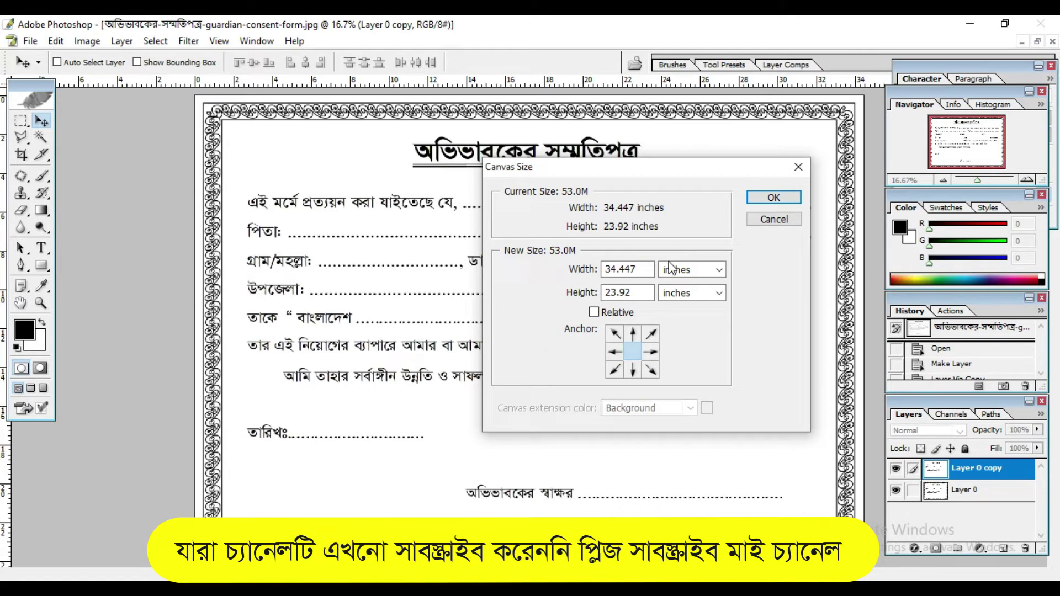
mouse_move(691, 270)
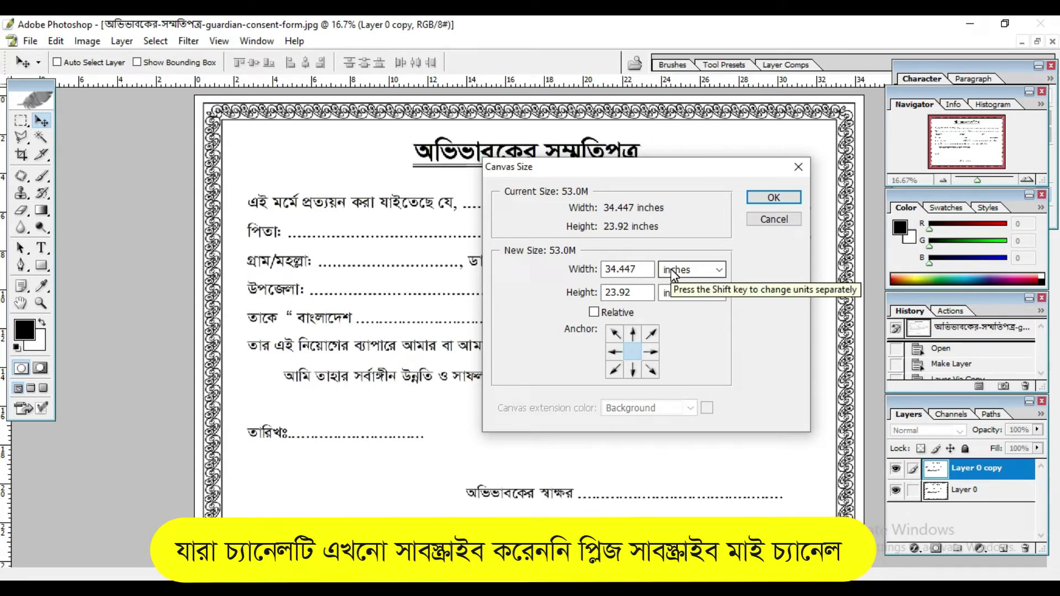
click(762, 218)
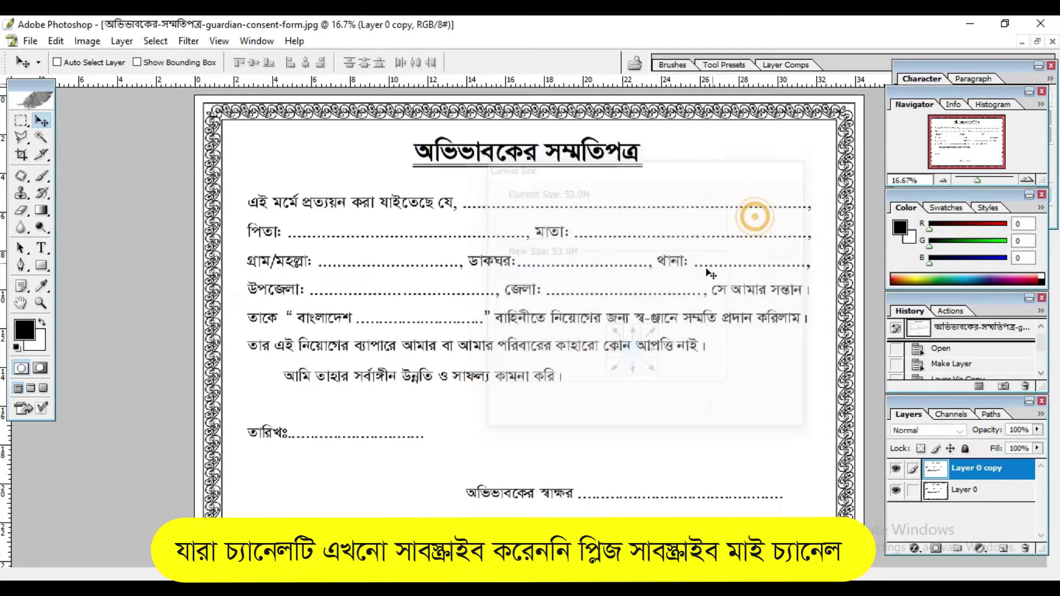
click(21, 120)
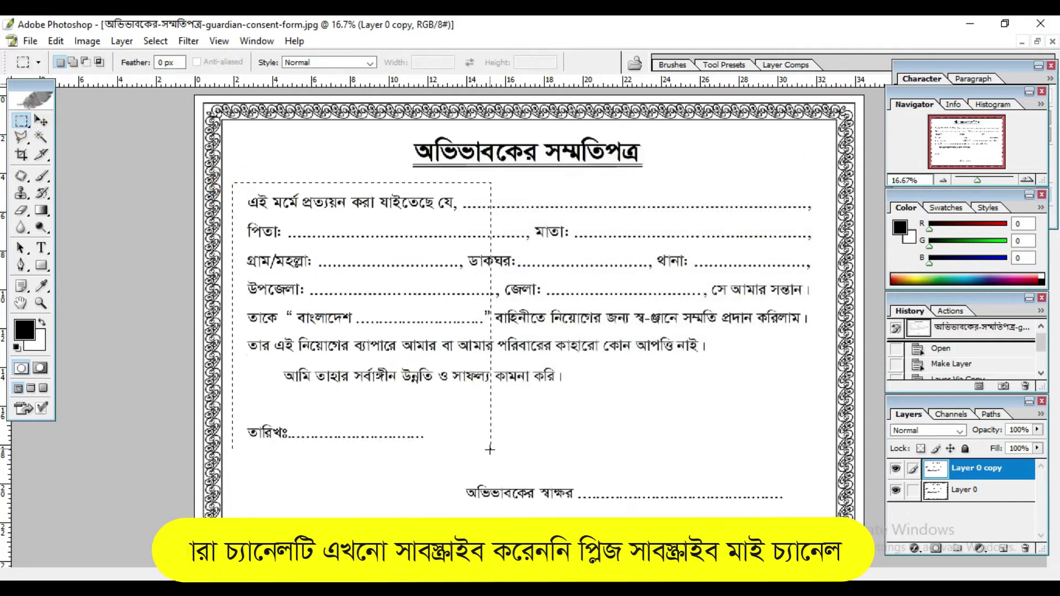
Step: Marquee the brick wall and balconies, crop to it with Image > Crop, and deselect
drag(233, 182, 437, 439)
click(484, 416)
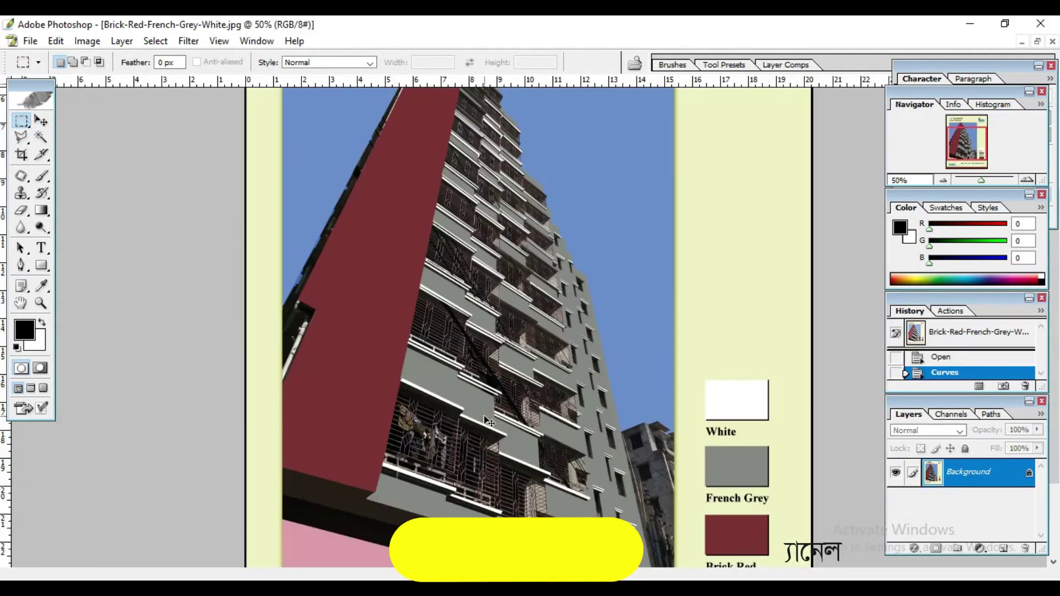
click(92, 43)
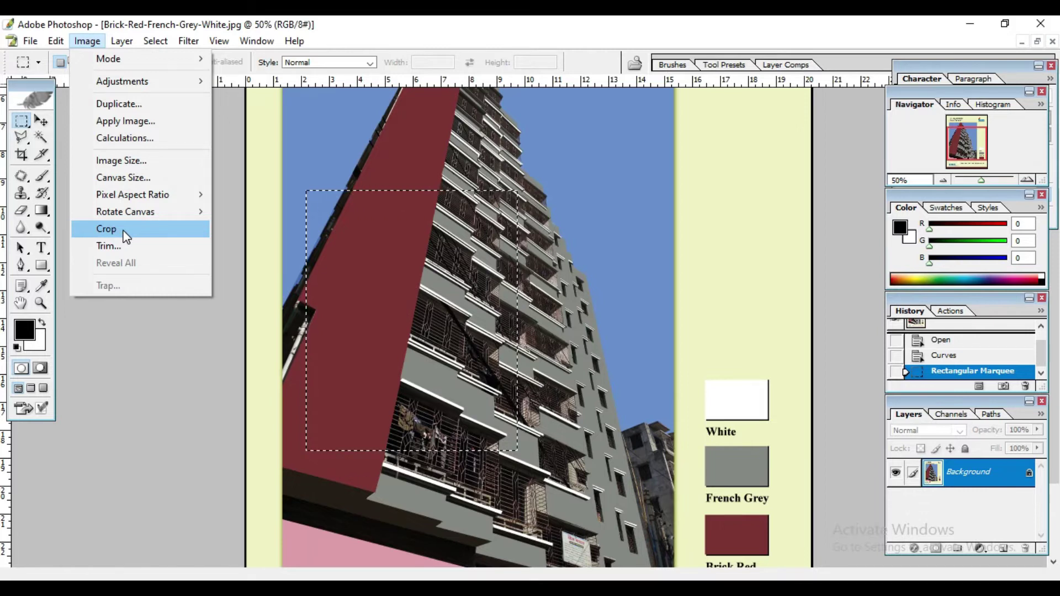
click(315, 215)
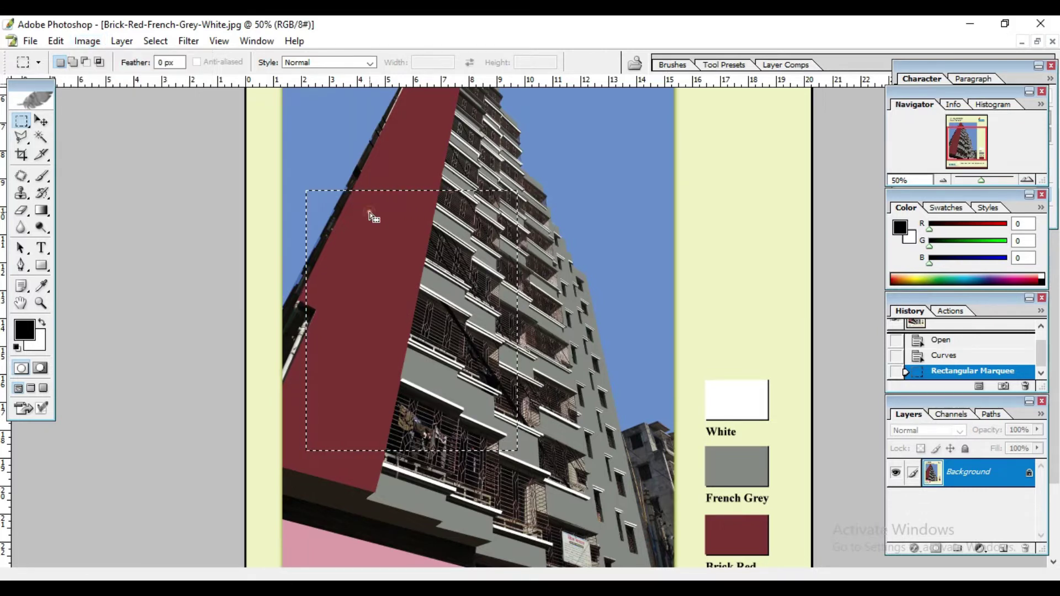
click(86, 44)
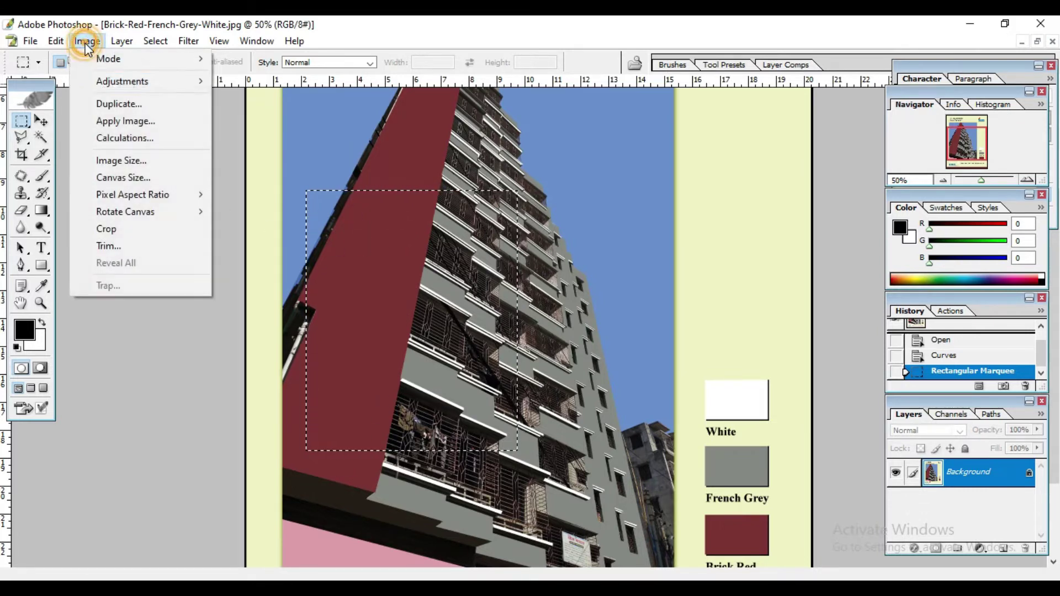
click(114, 234)
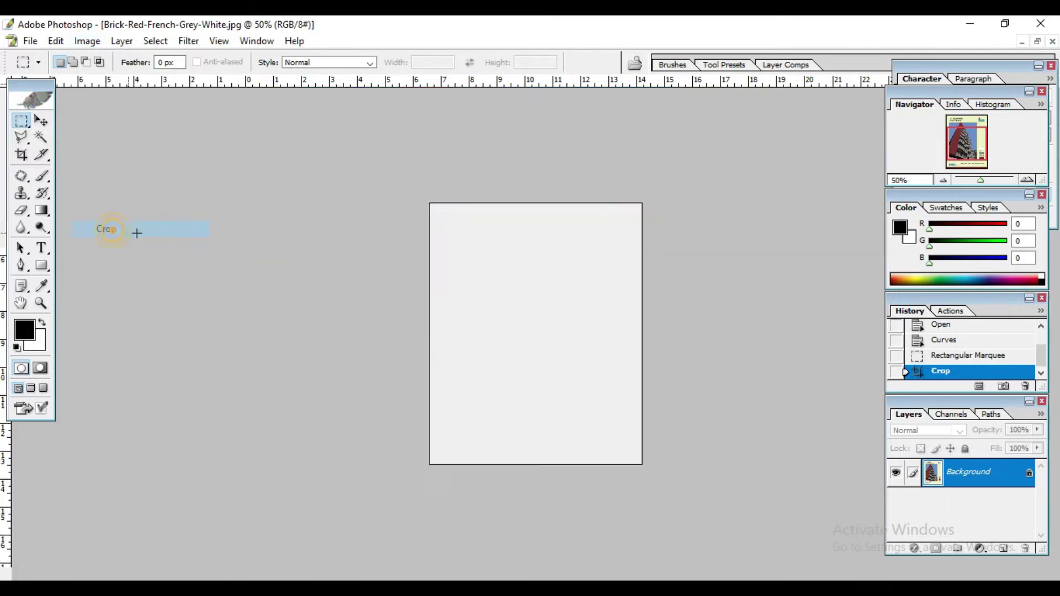
key(ctrl+d)
click(87, 41)
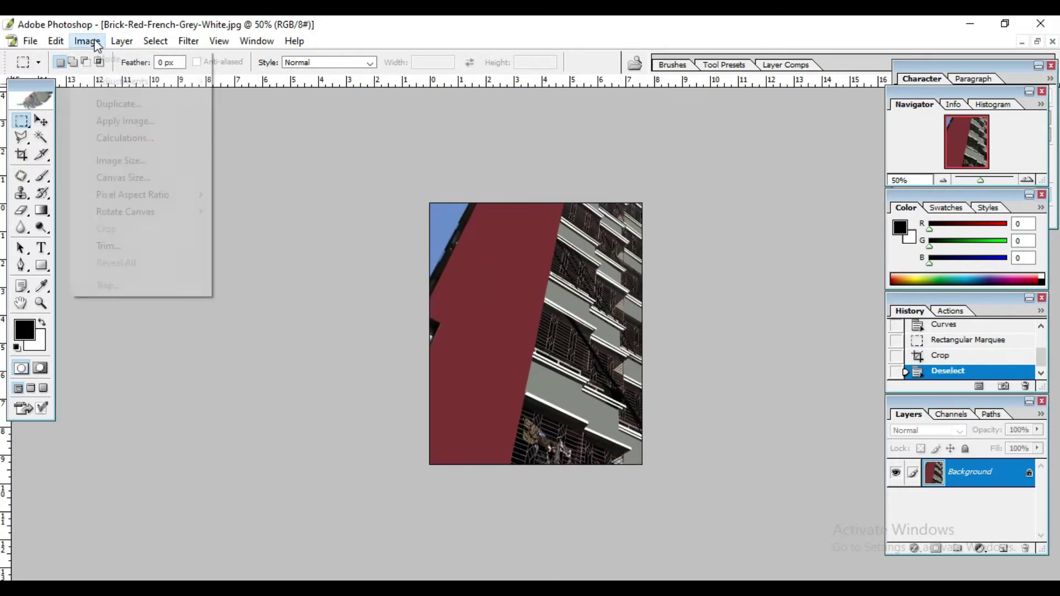
Step: Widen the canvas to 9.569 with a left anchor, adding white on the right
click(125, 177)
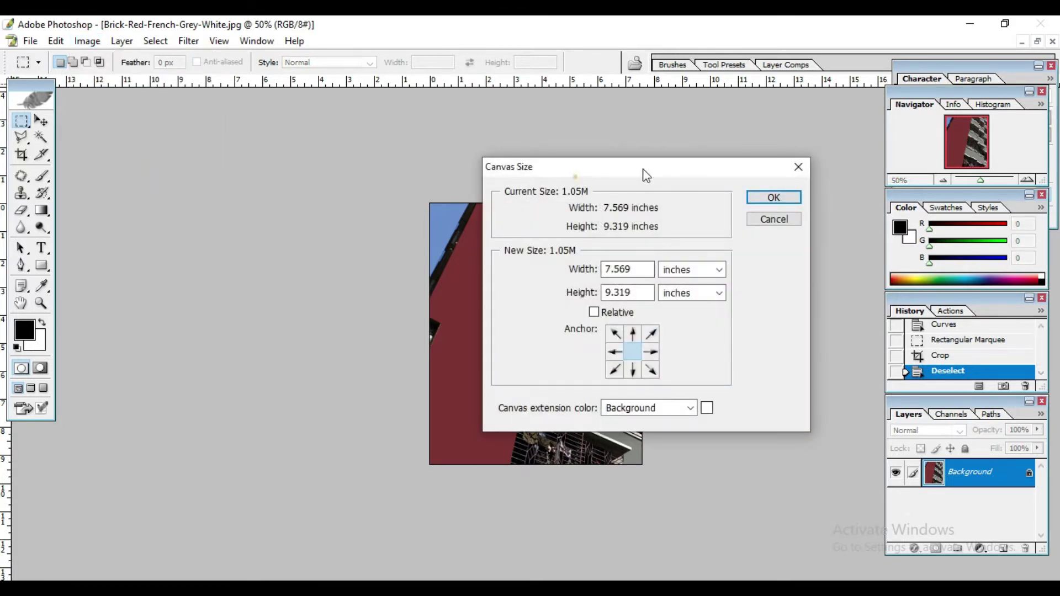
drag(702, 166, 293, 168)
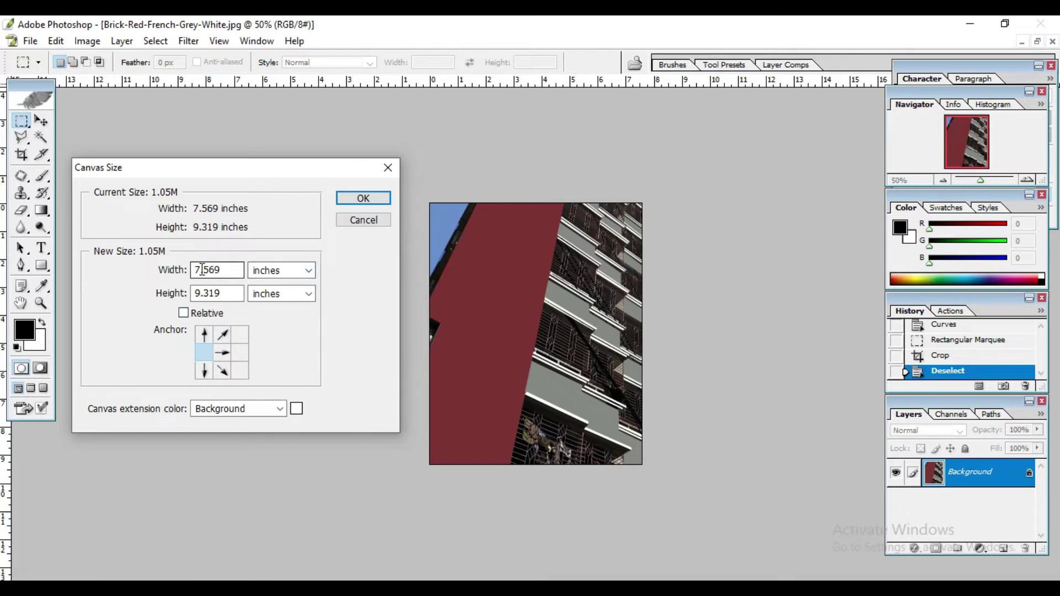
drag(201, 269, 161, 272)
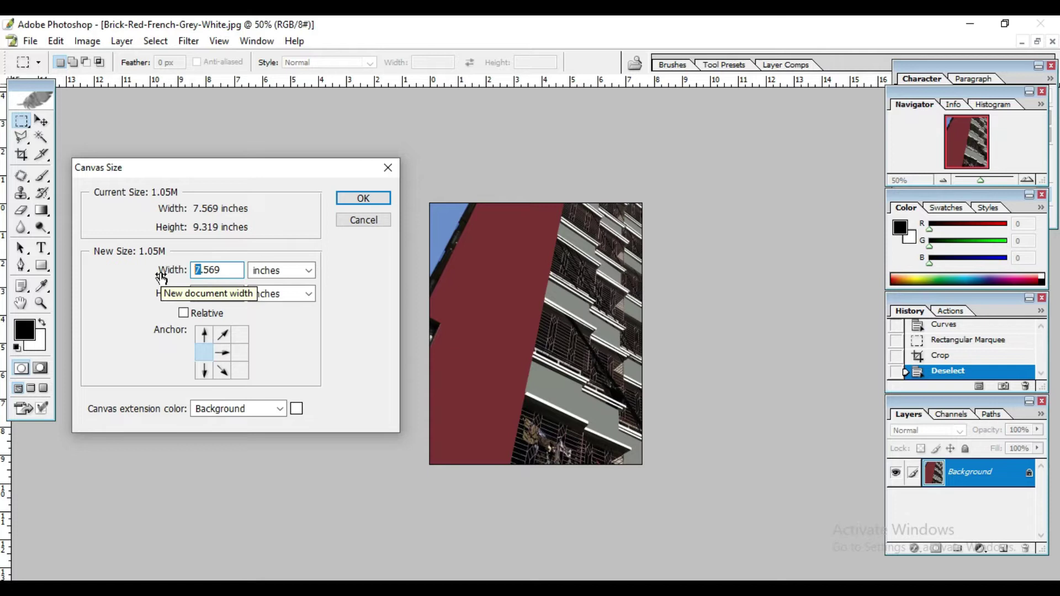
text(9)
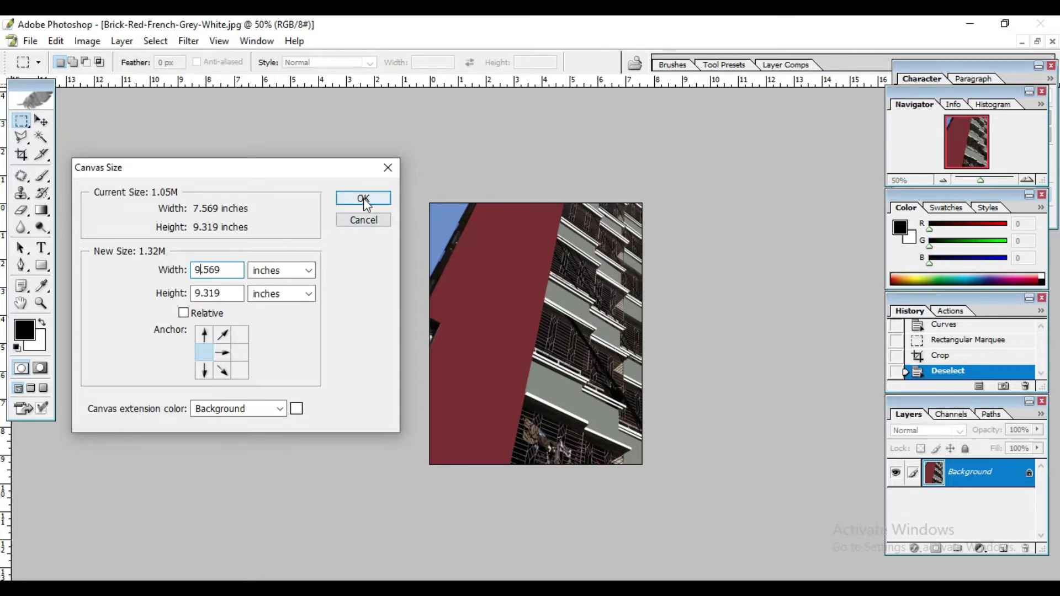
click(363, 199)
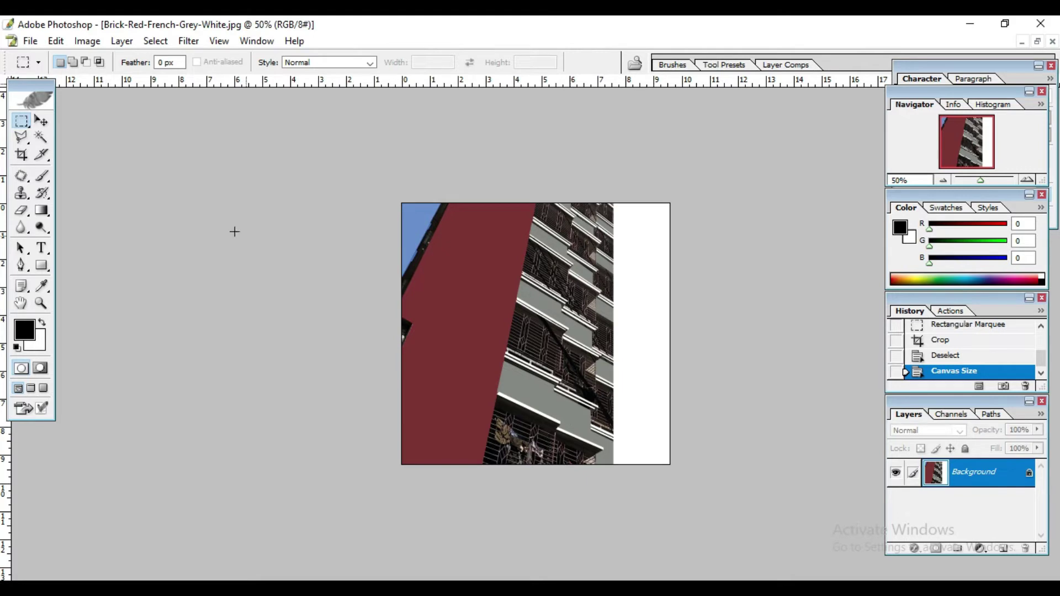
Step: Raise the canvas height to 11.319 with a bottom anchor, adding white on top, then deselect
click(88, 41)
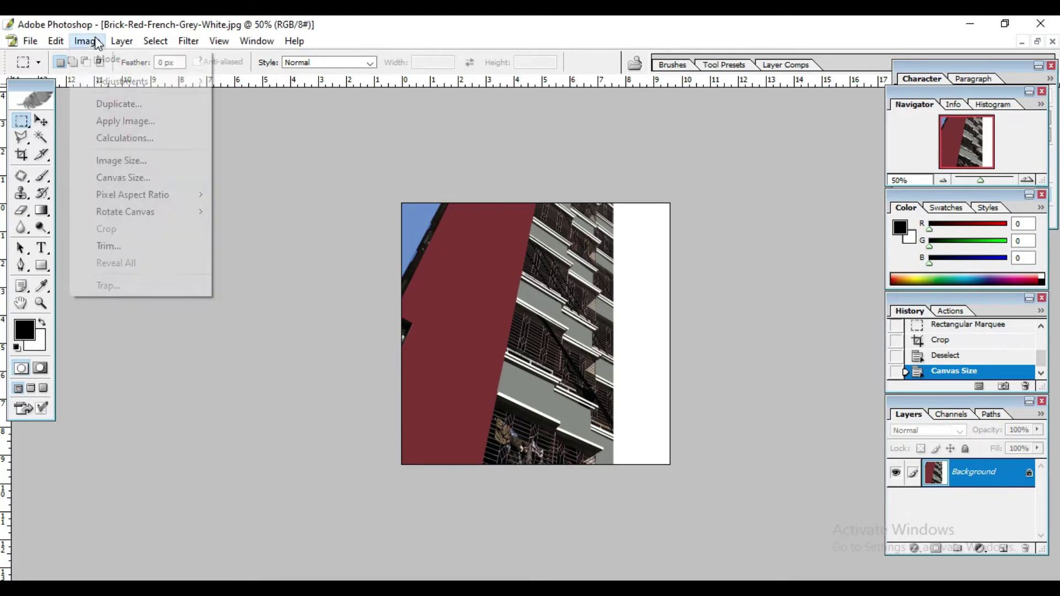
click(133, 176)
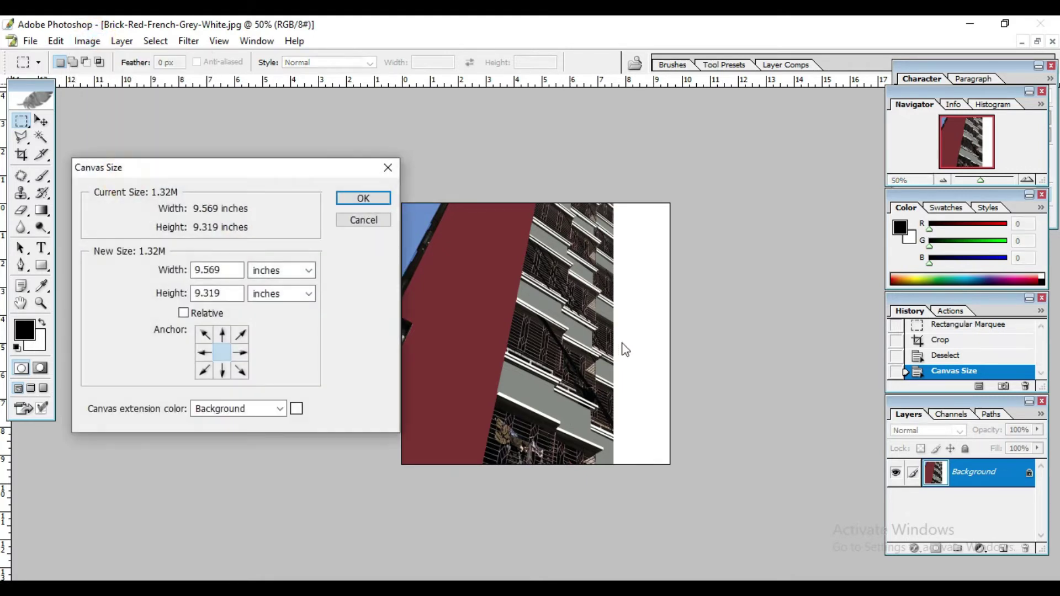
click(222, 370)
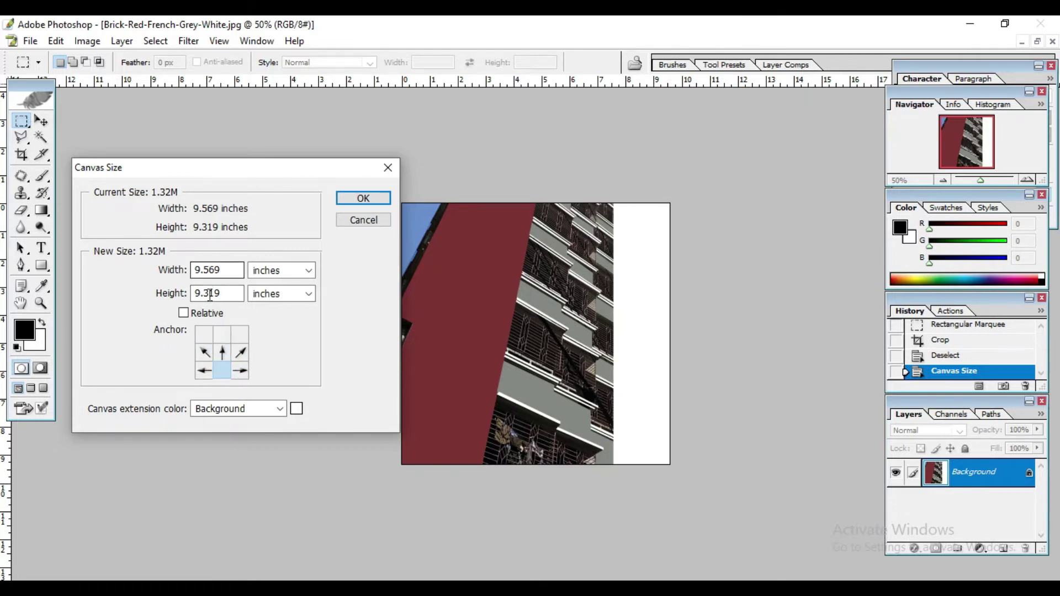
drag(201, 293, 175, 297)
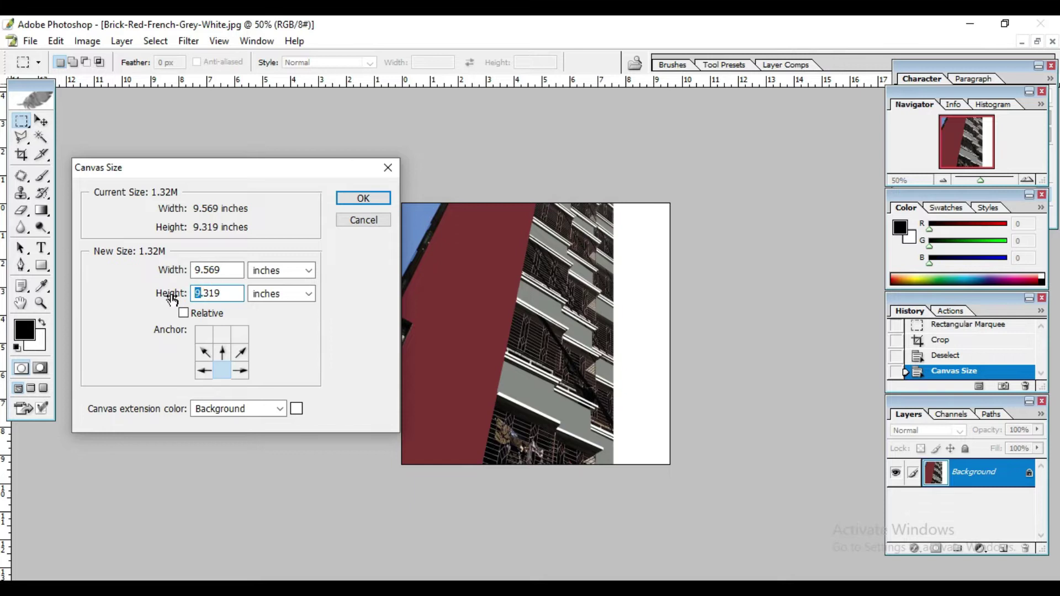
text(11)
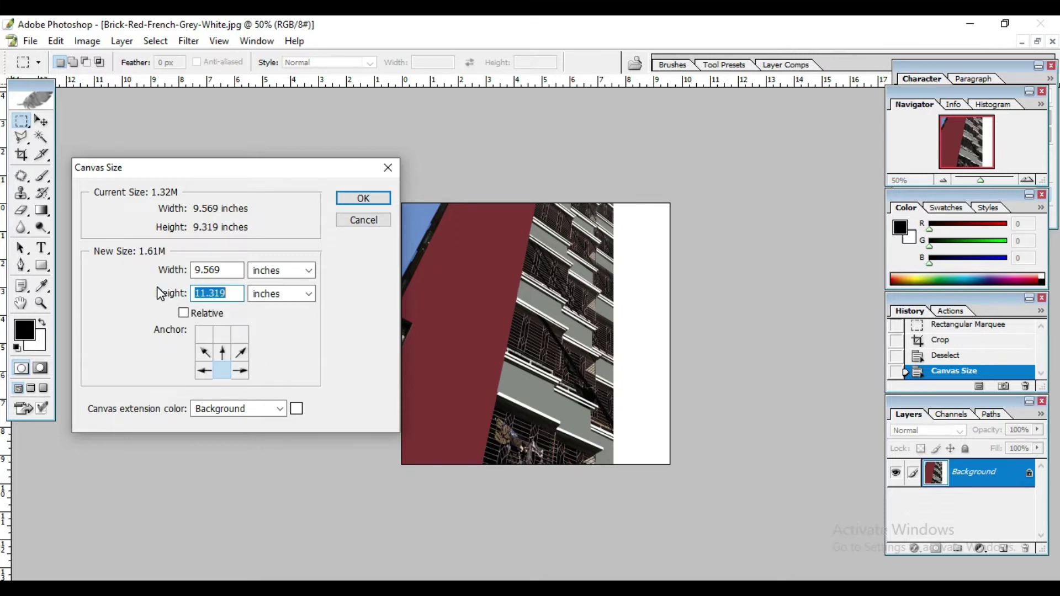
click(356, 197)
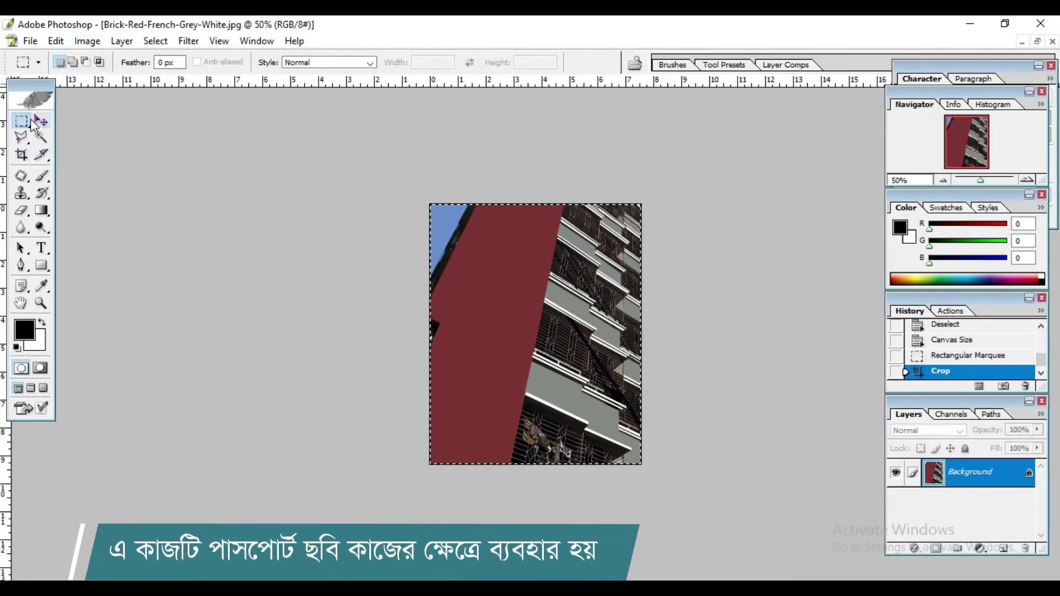
key(ctrl+d)
click(87, 40)
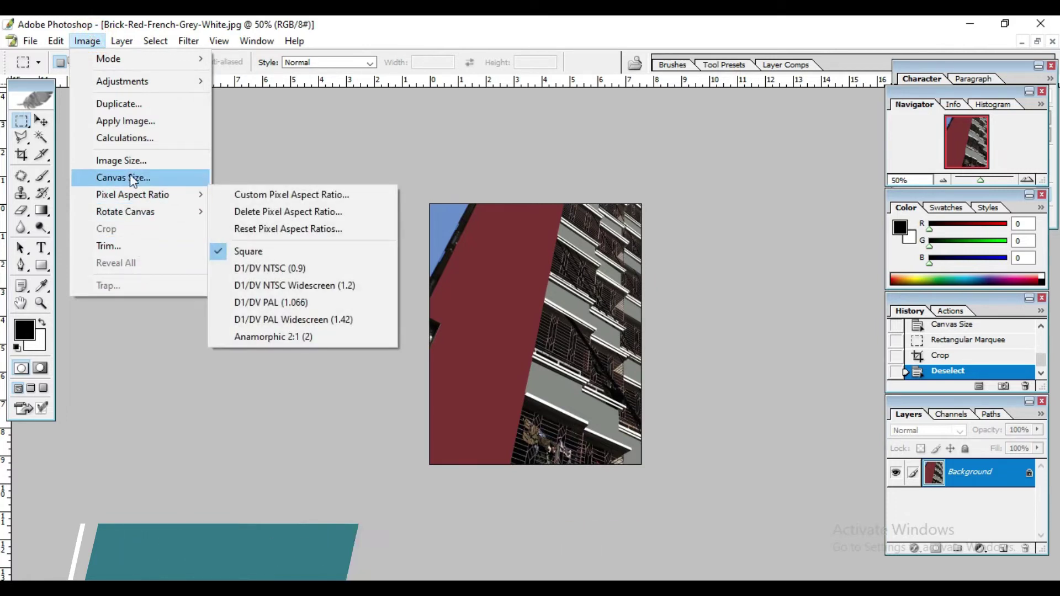
mouse_move(125, 212)
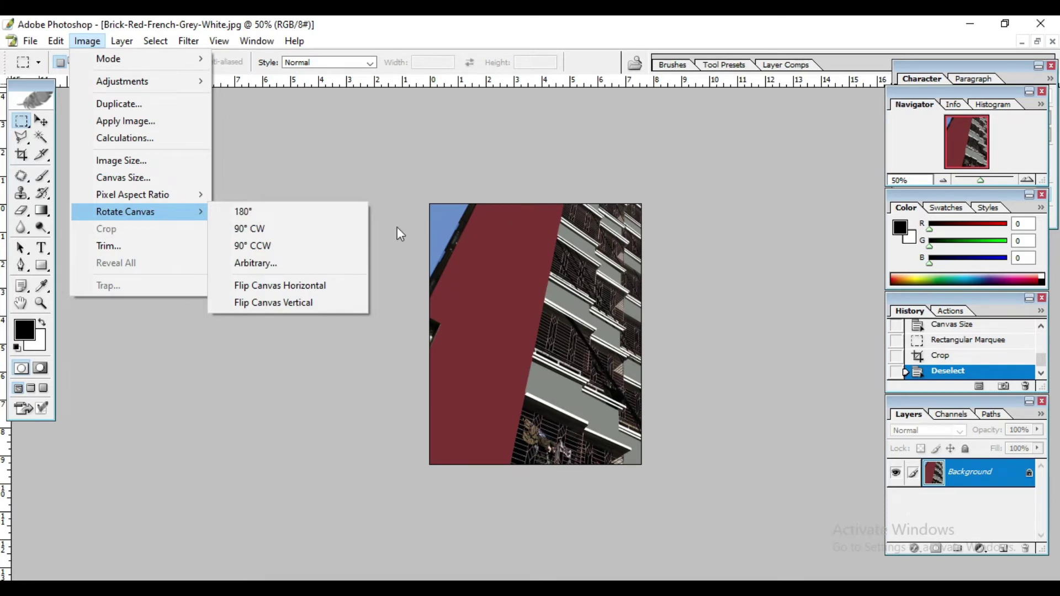
Step: On the Bengali consent form, rotate the canvas 180° and then 90° clockwise
click(53, 121)
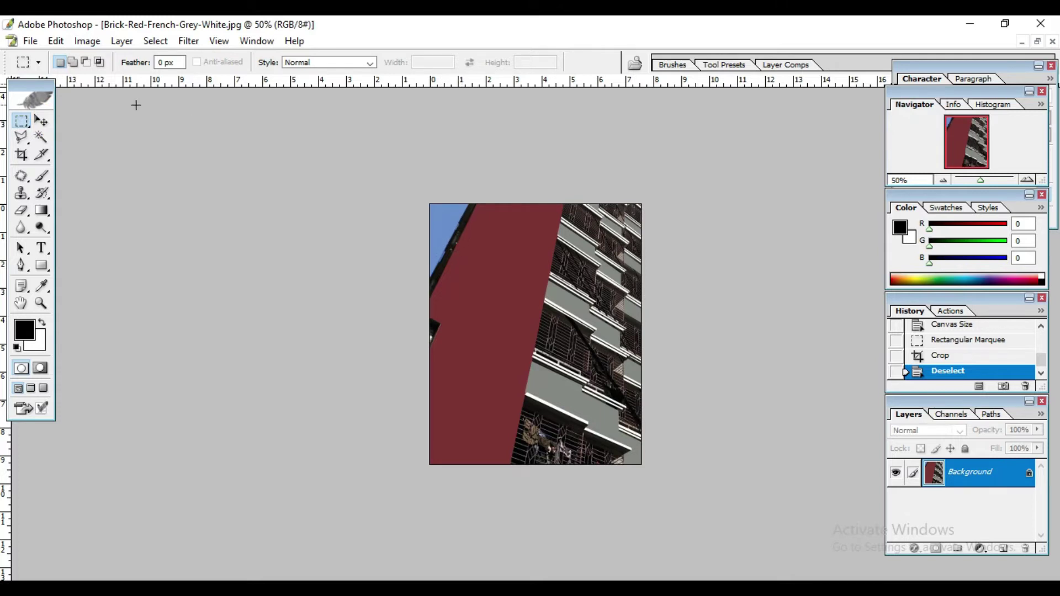
key(ctrl+Tab)
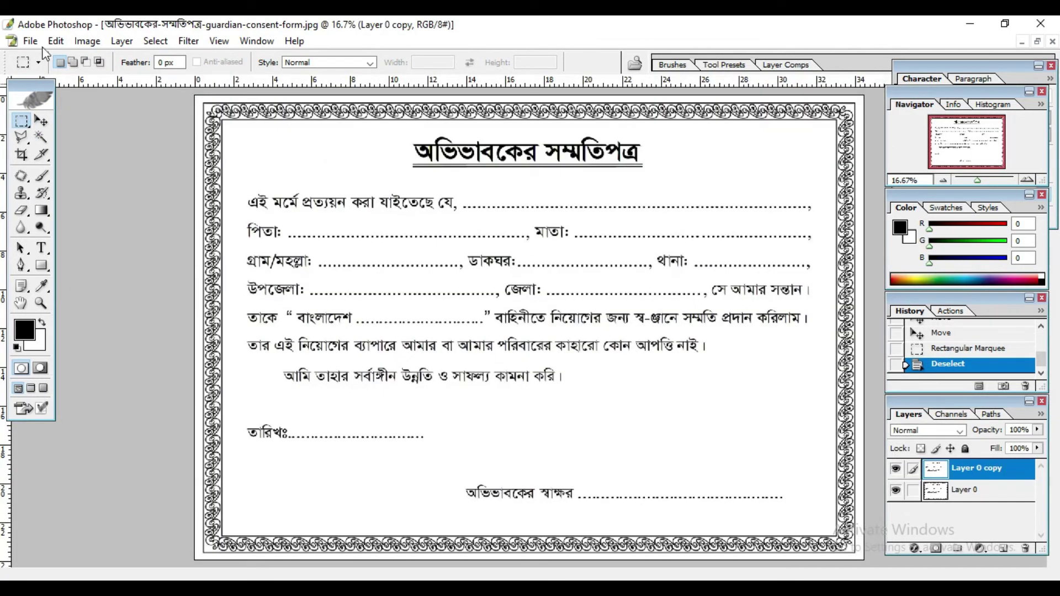
click(87, 41)
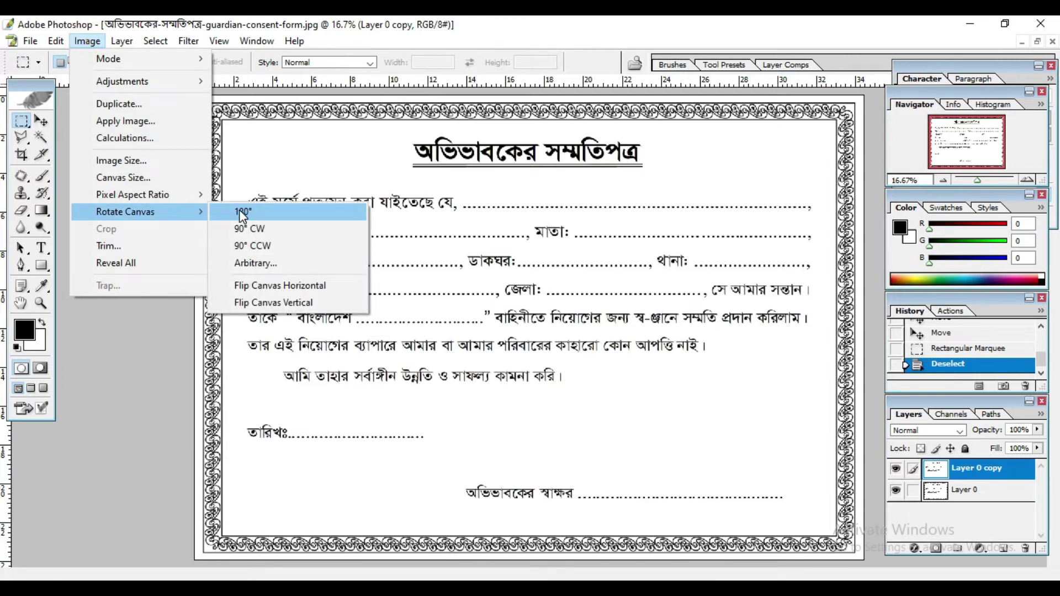
mouse_move(125, 212)
click(242, 213)
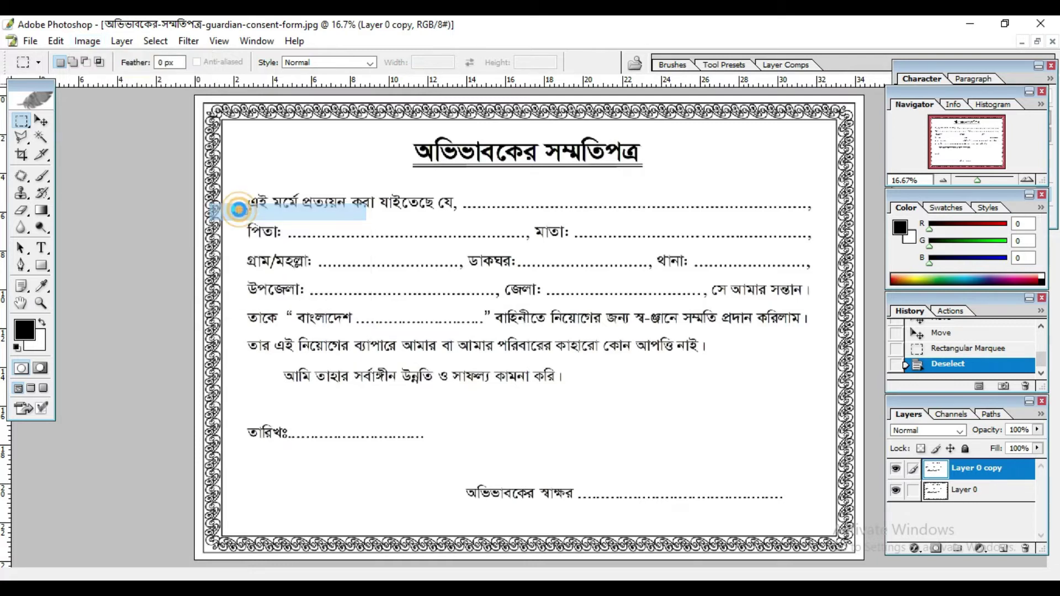
click(88, 41)
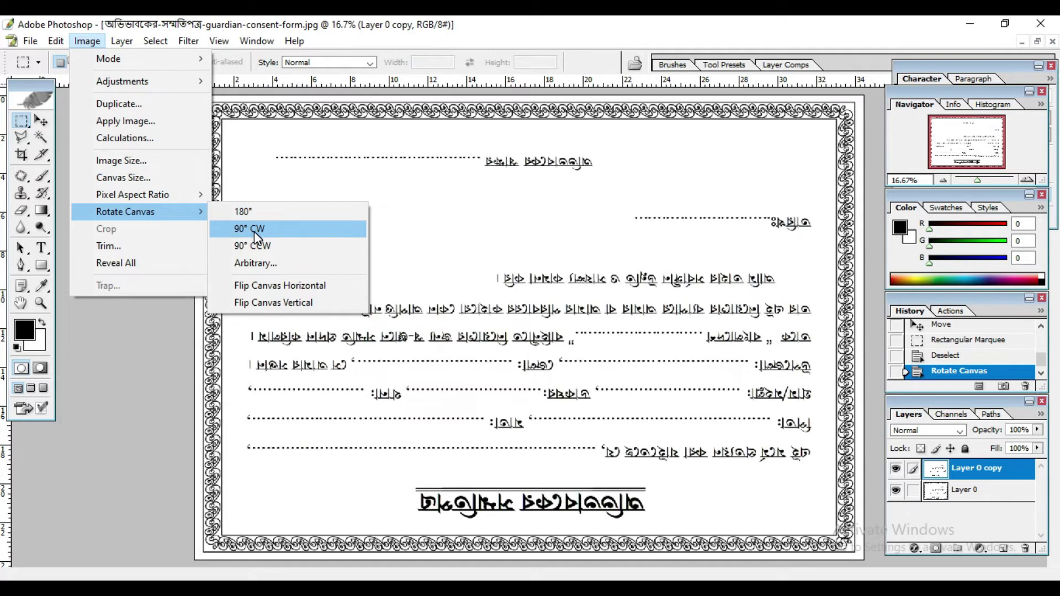
click(254, 231)
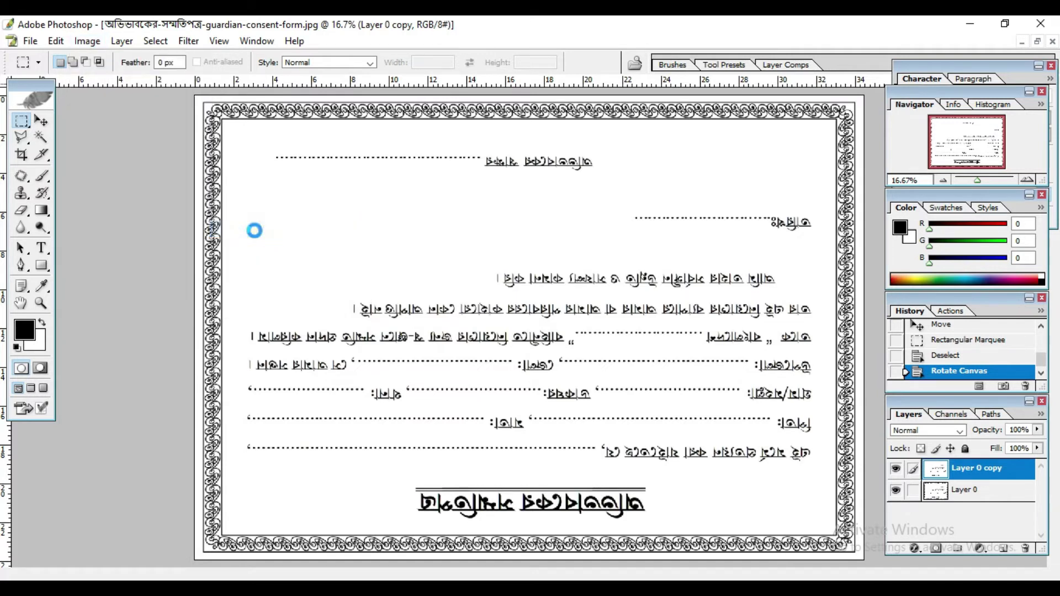
Step: Rotate the form 90° counter-clockwise, cancel Arbitrary, then rotate 180° so text reads upright
click(87, 41)
mouse_move(124, 211)
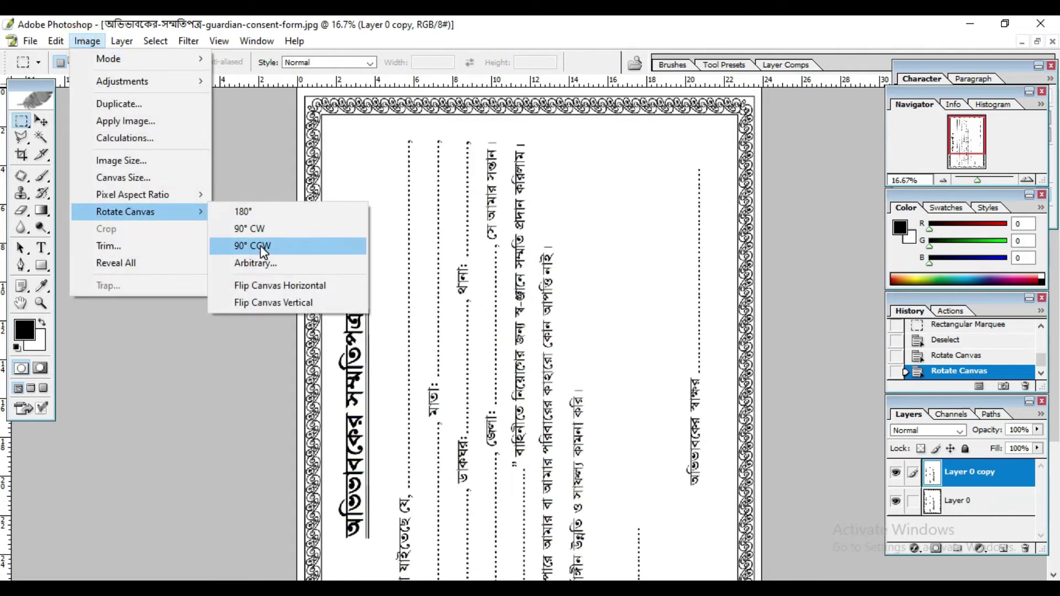
click(260, 245)
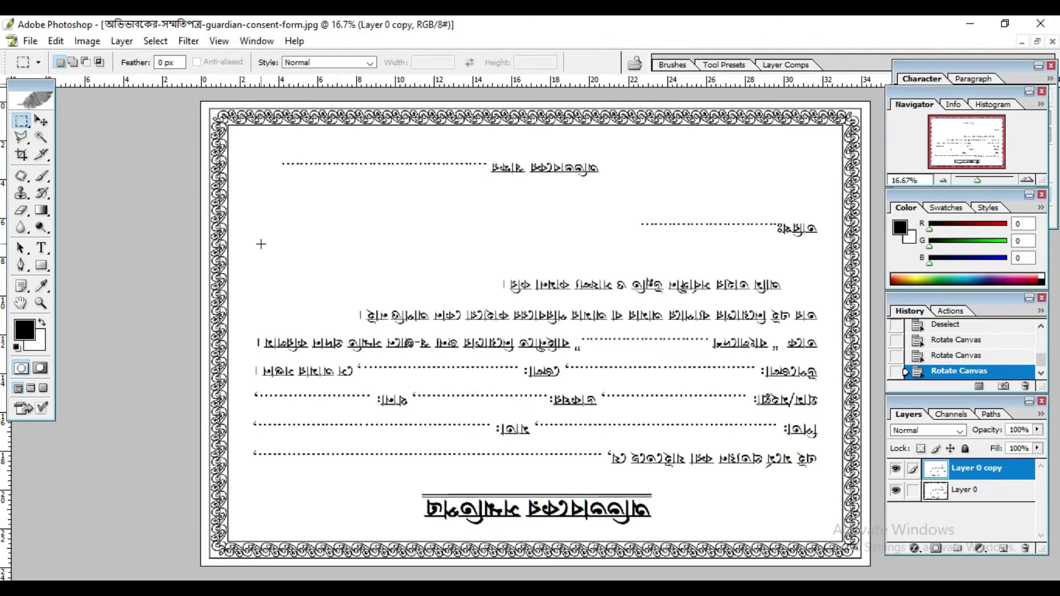
click(87, 40)
mouse_move(125, 211)
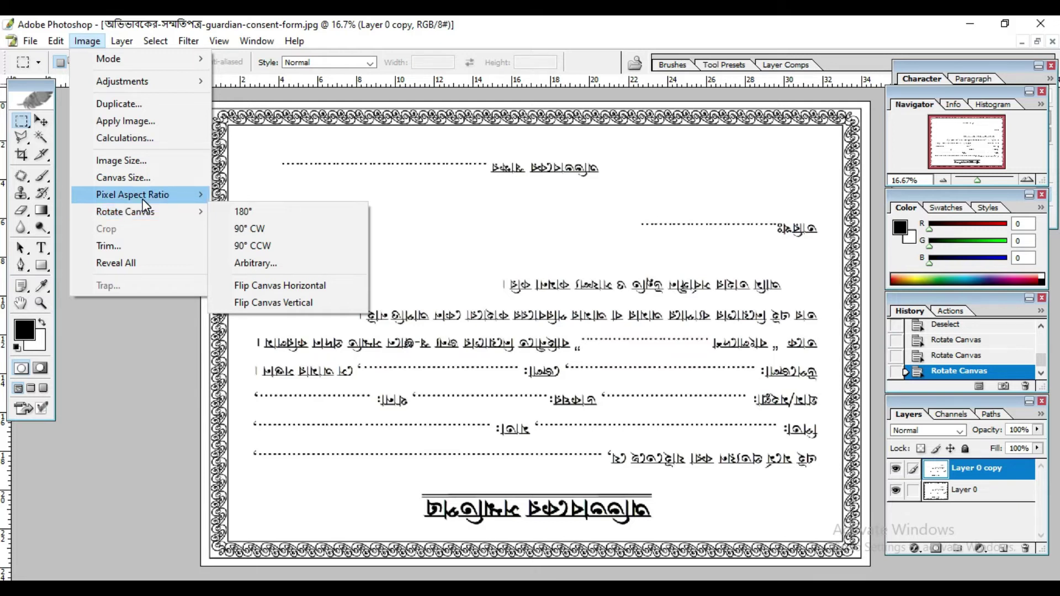
click(238, 261)
click(600, 325)
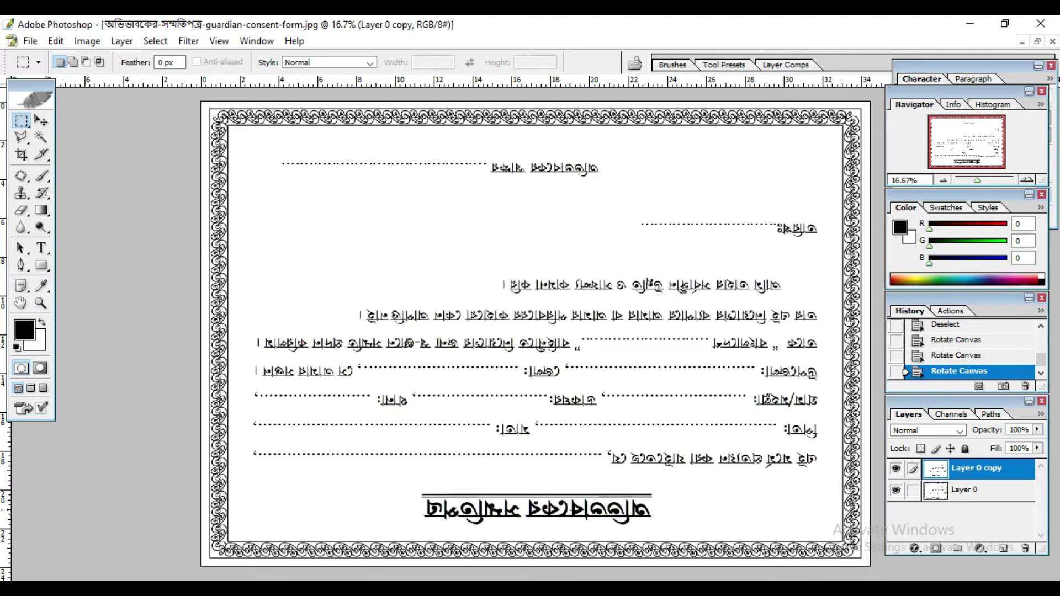
click(95, 41)
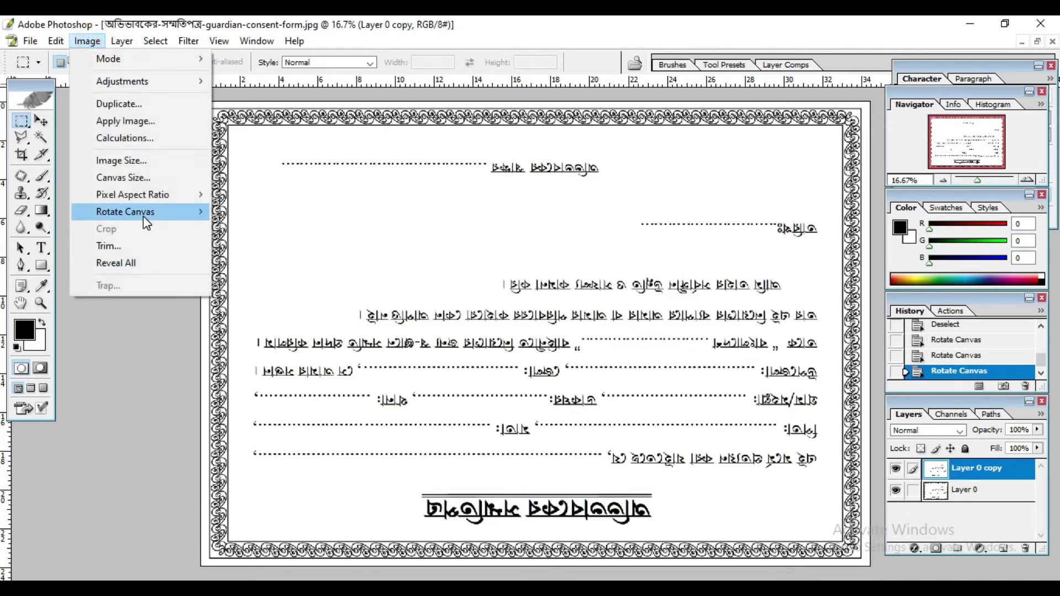
click(269, 213)
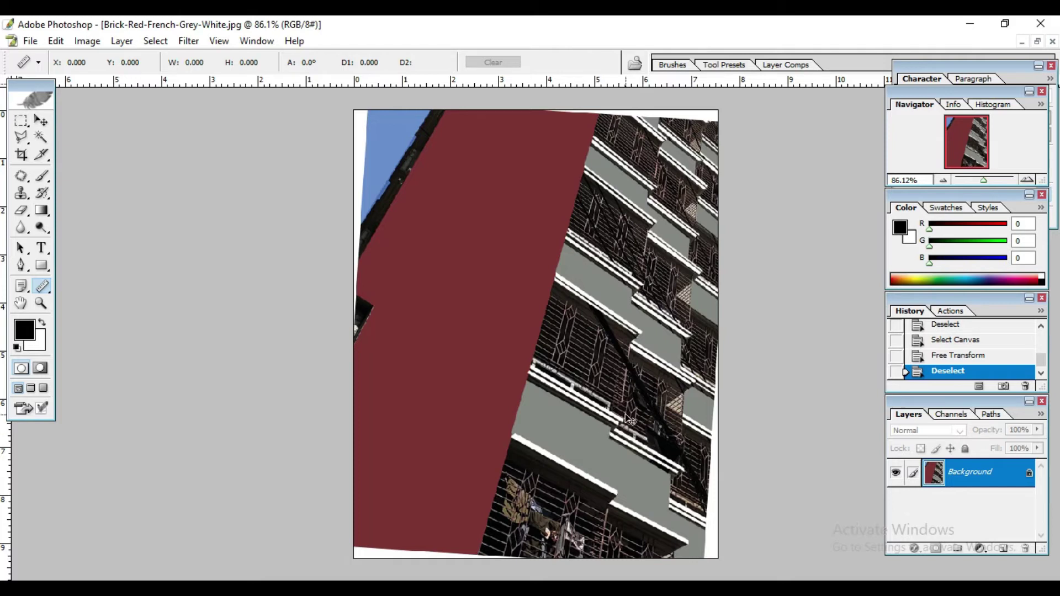
Step: Open the passport photo Print -04 Copy.jpg
key(ctrl+o)
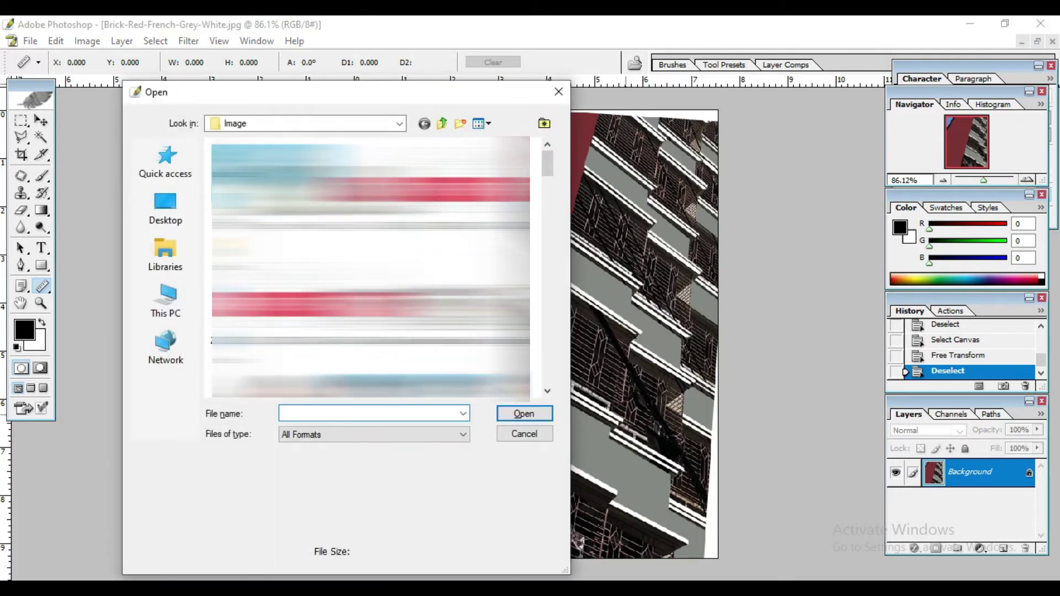
scroll(441, 386, down, 3)
scroll(441, 386, down, 3)
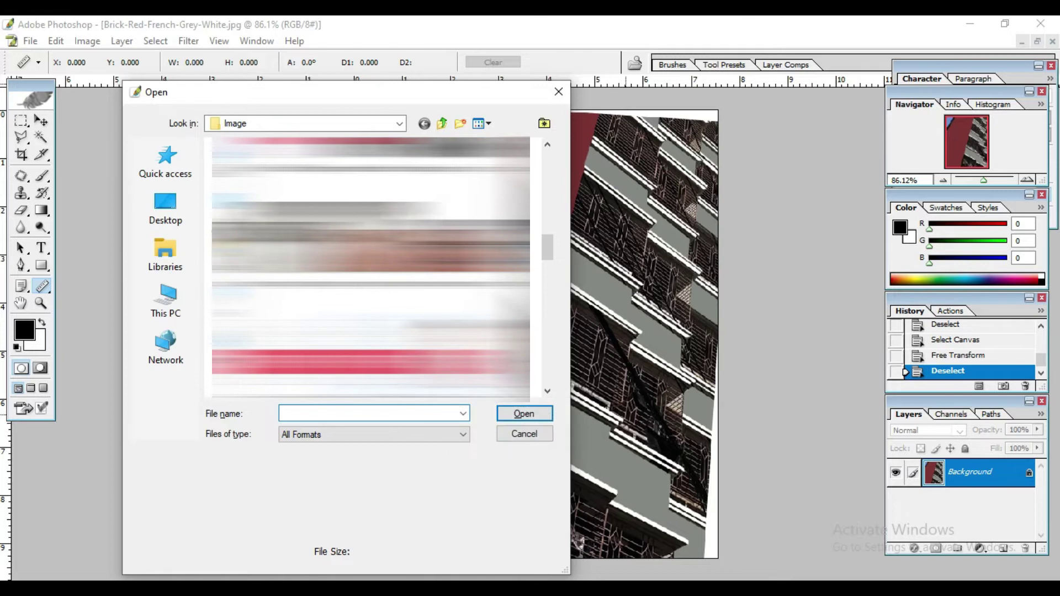
double_click(442, 359)
Step: Select the whole photo, rotate it about 3.5° clockwise with Free Transform, and deselect
key(ctrl+a)
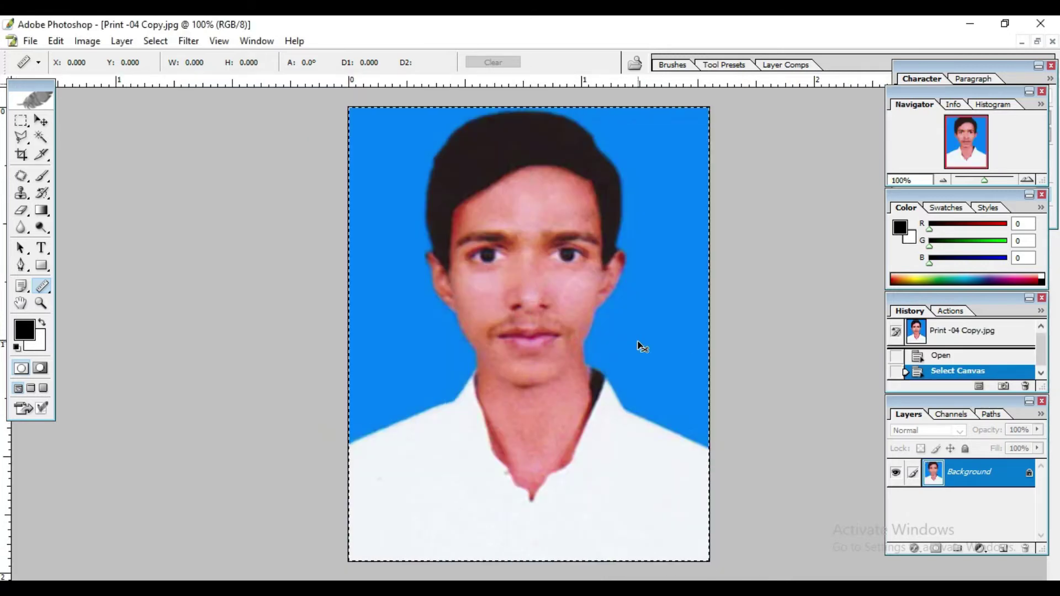
key(ctrl+t)
drag(757, 118, 765, 139)
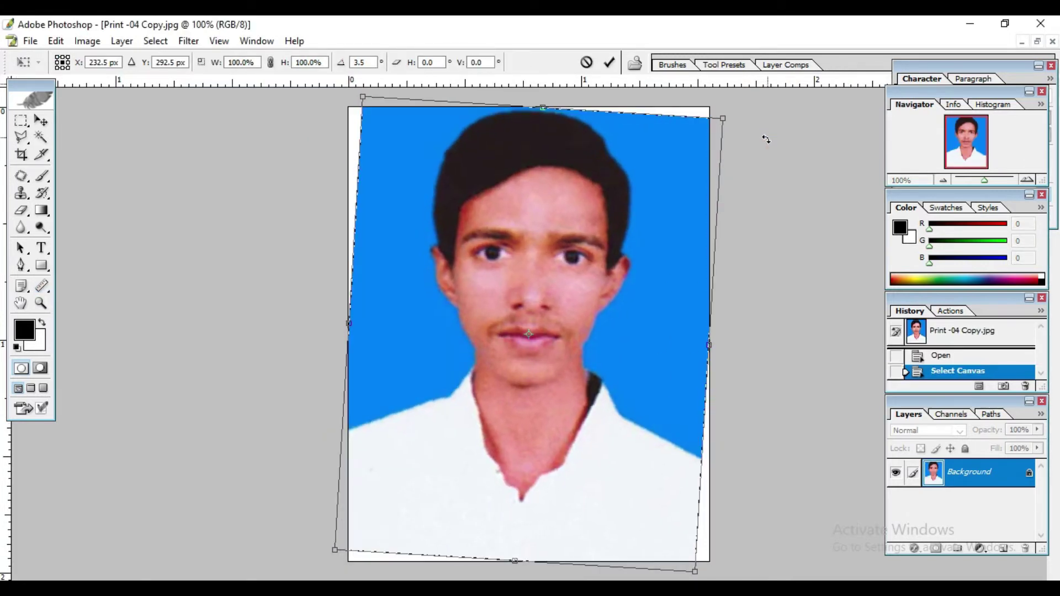
key(Return)
key(ctrl+d)
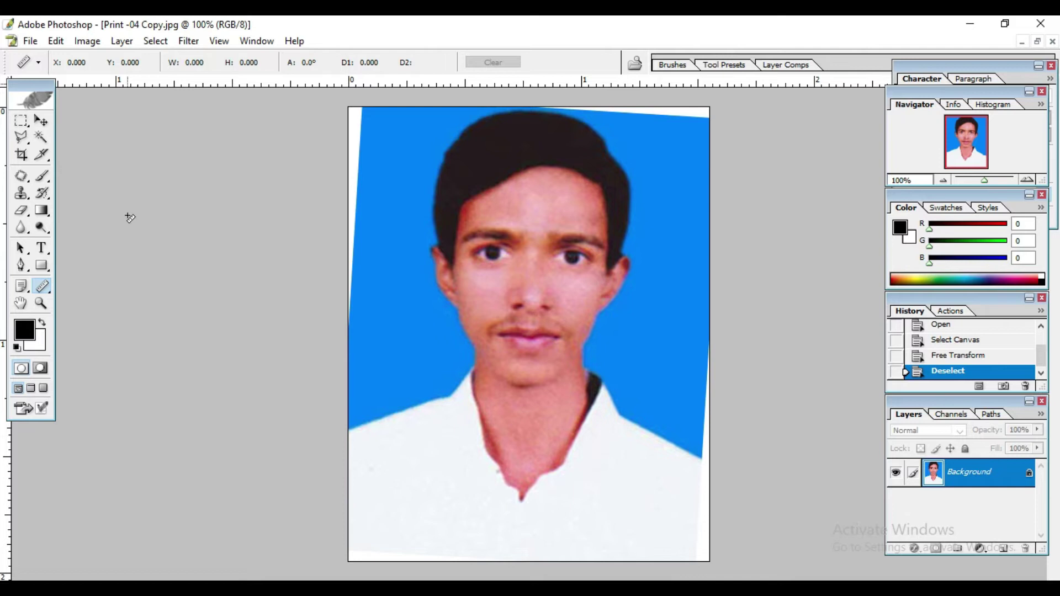
Step: With the Measure Tool, measure the slant along the photo's top edge
drag(49, 291, 90, 318)
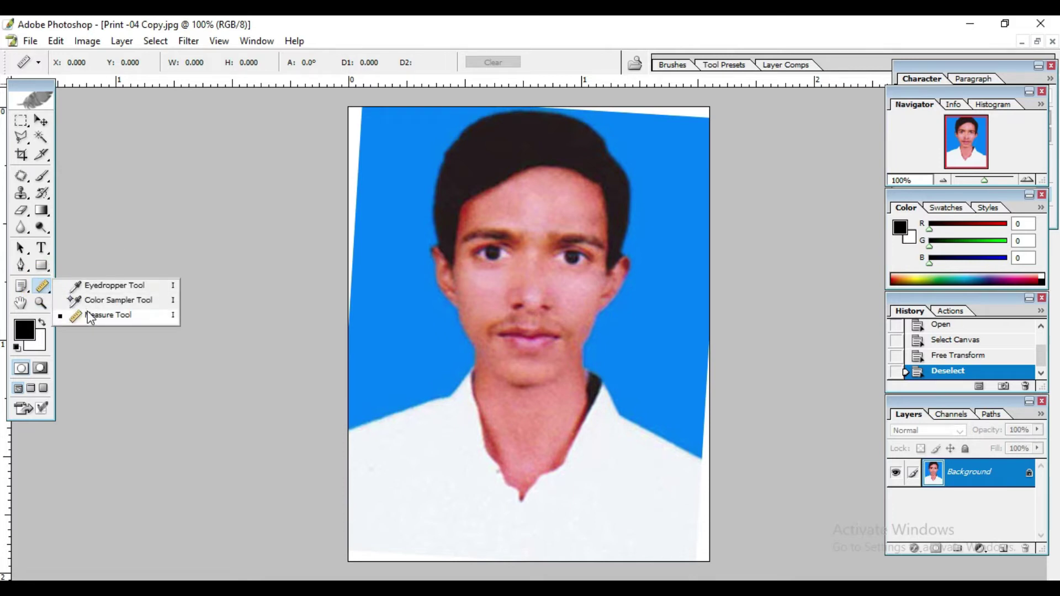
drag(42, 285, 105, 320)
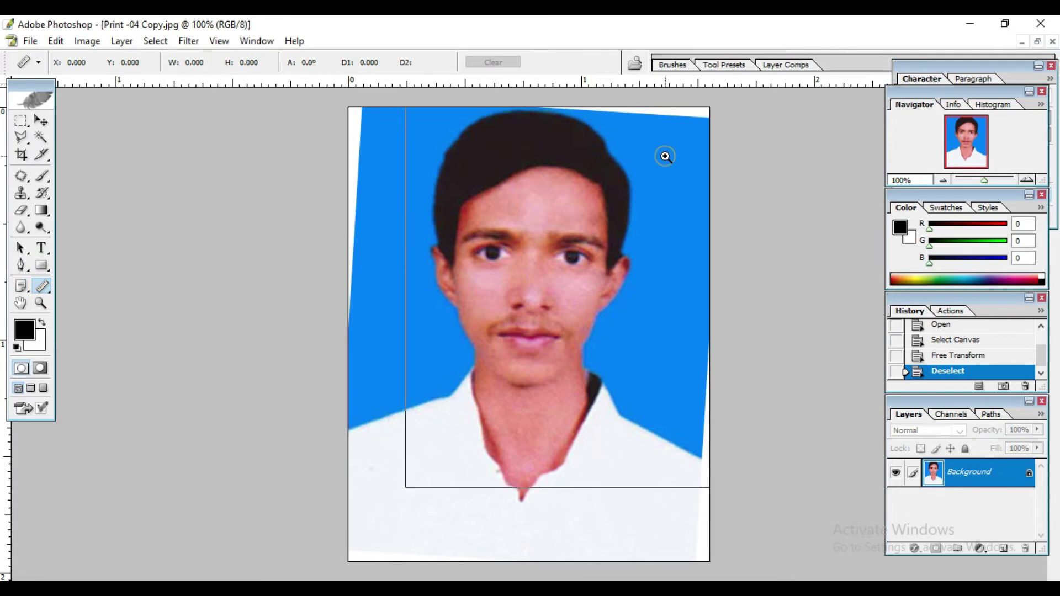
key(ctrl+plus)
key(Tab)
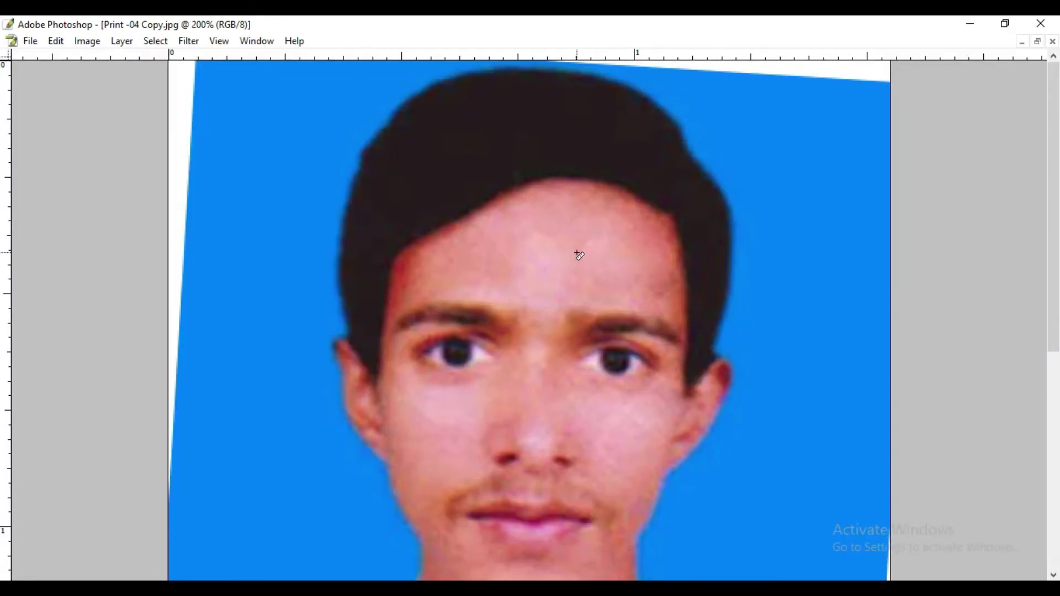
key(ctrl+minus)
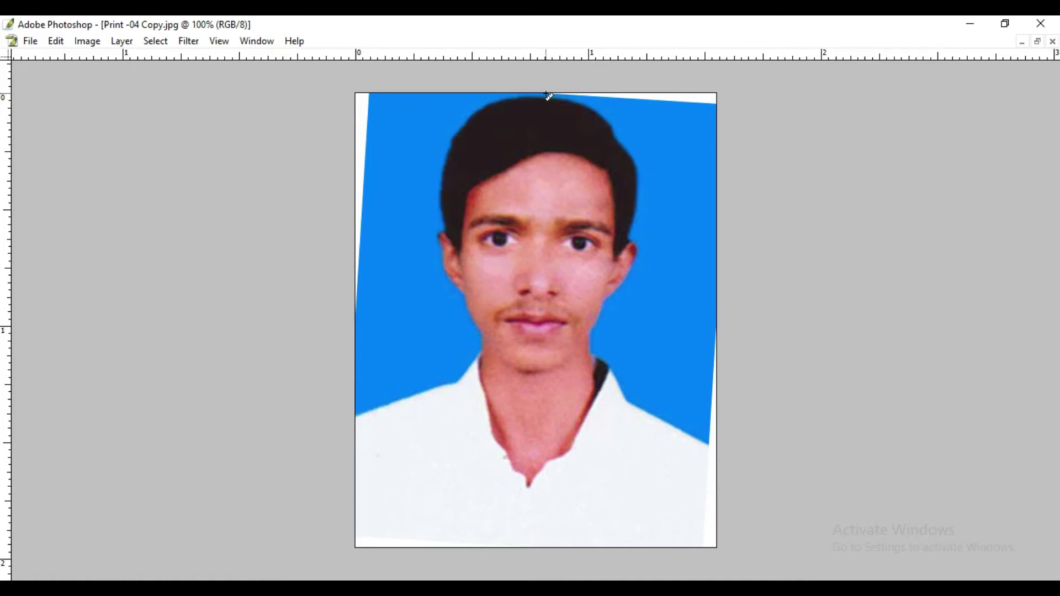
drag(547, 97, 776, 111)
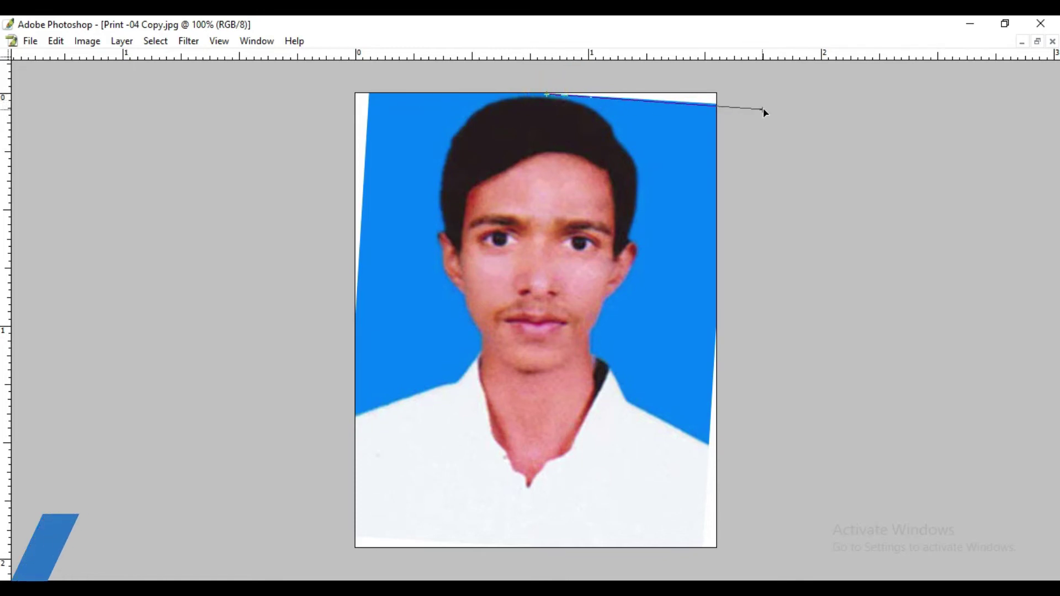
Step: Rotate the canvas arbitrarily by 3.7° counter-clockwise and bring the panels back
click(87, 41)
mouse_move(125, 212)
click(258, 263)
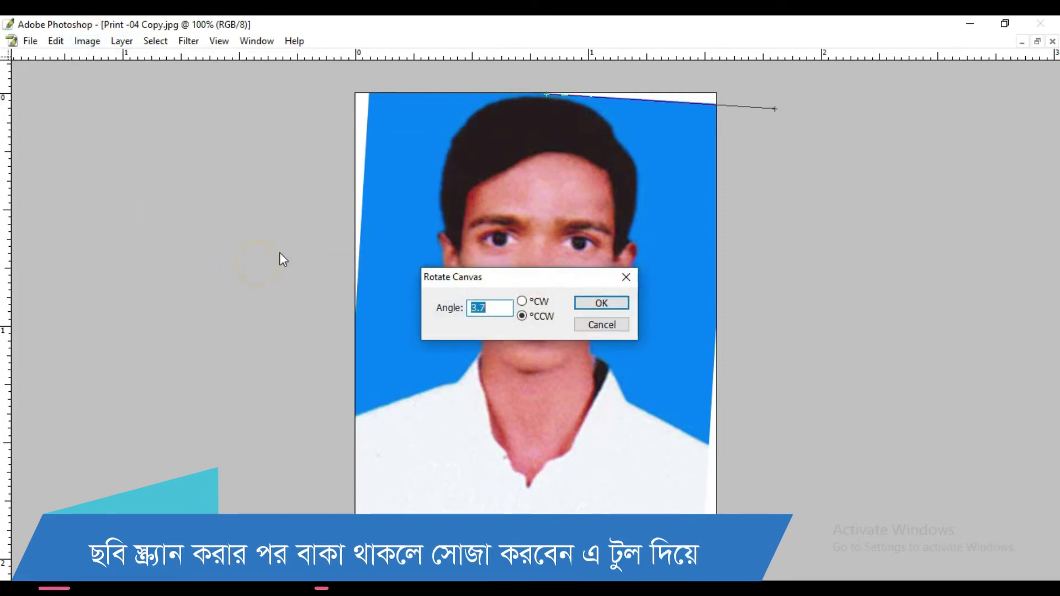
drag(507, 278, 640, 251)
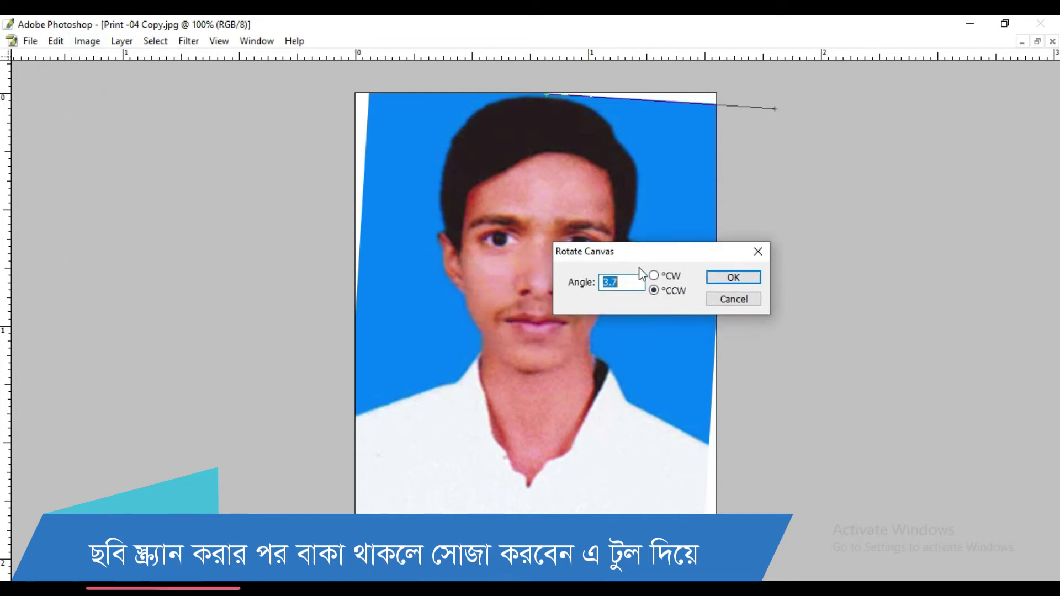
click(745, 282)
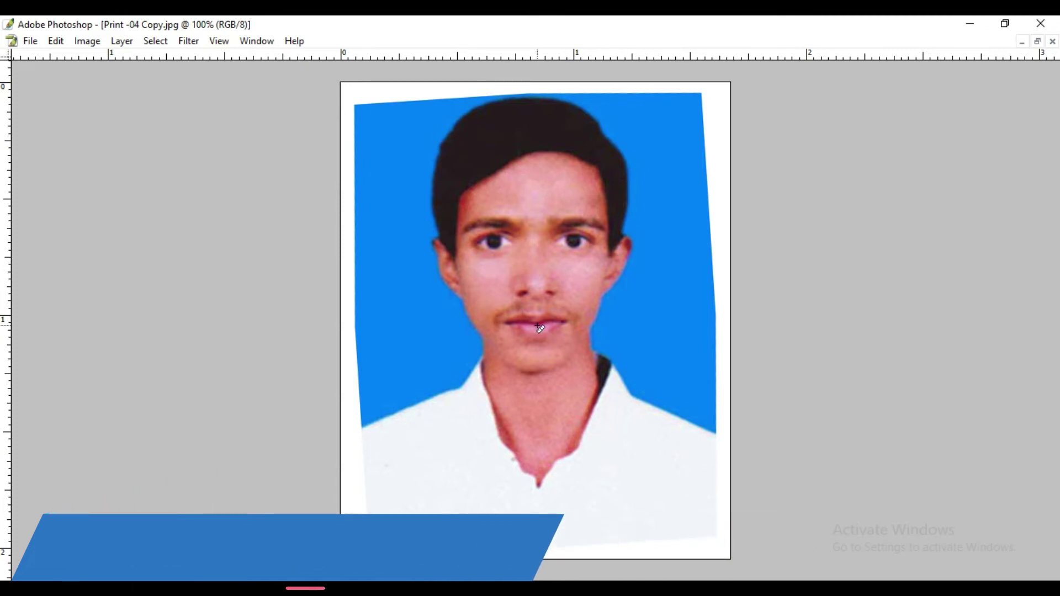
key(Tab)
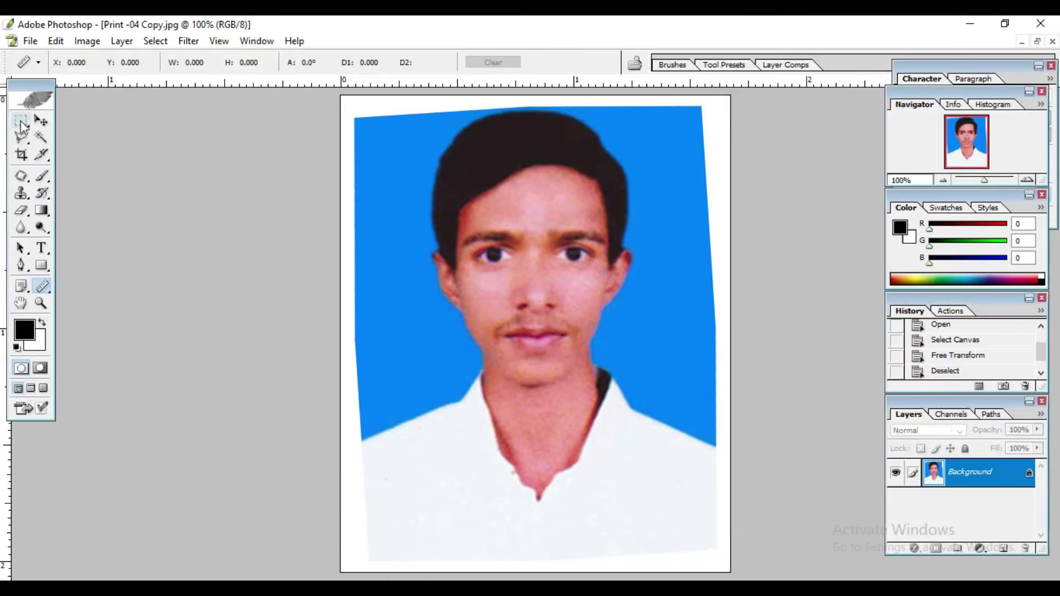
Step: Marquee the photo inside the white margins, crop to that rectangle, and deselect
click(21, 121)
drag(364, 114, 704, 556)
key(Up)
key(Up)
key(Up)
click(87, 41)
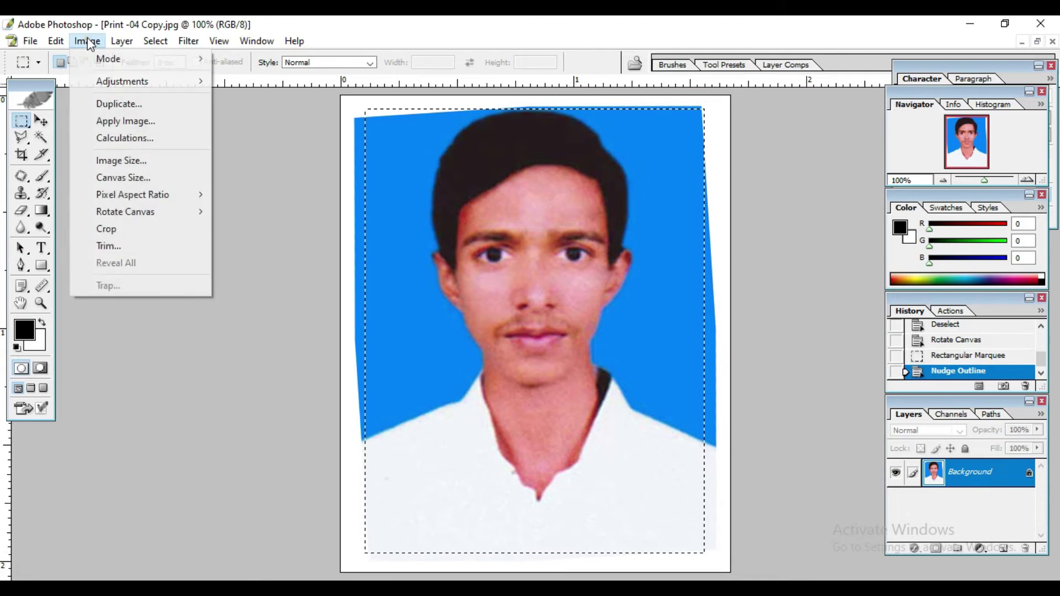
click(111, 232)
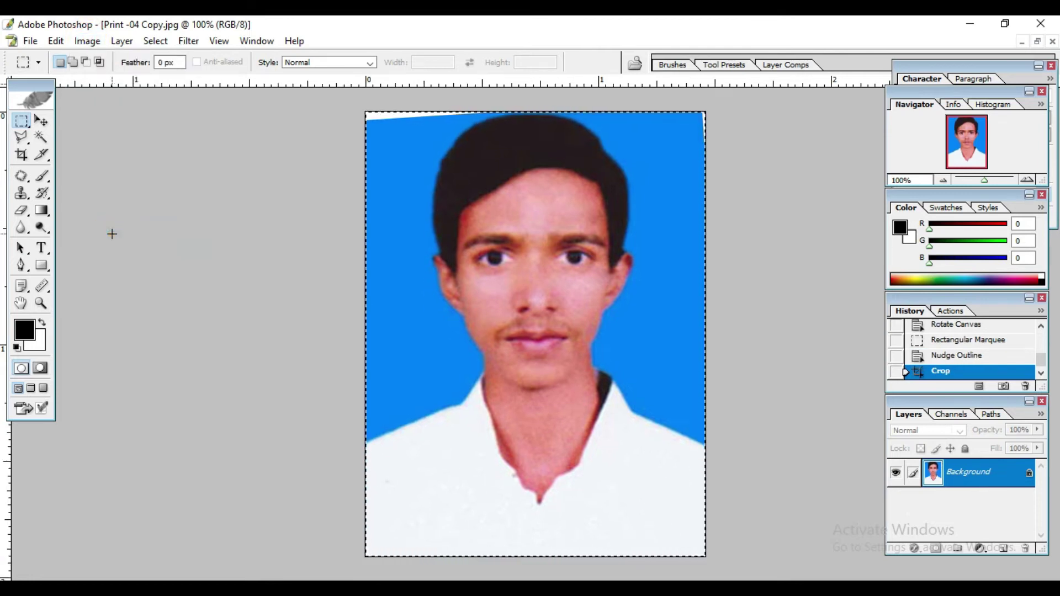
click(666, 208)
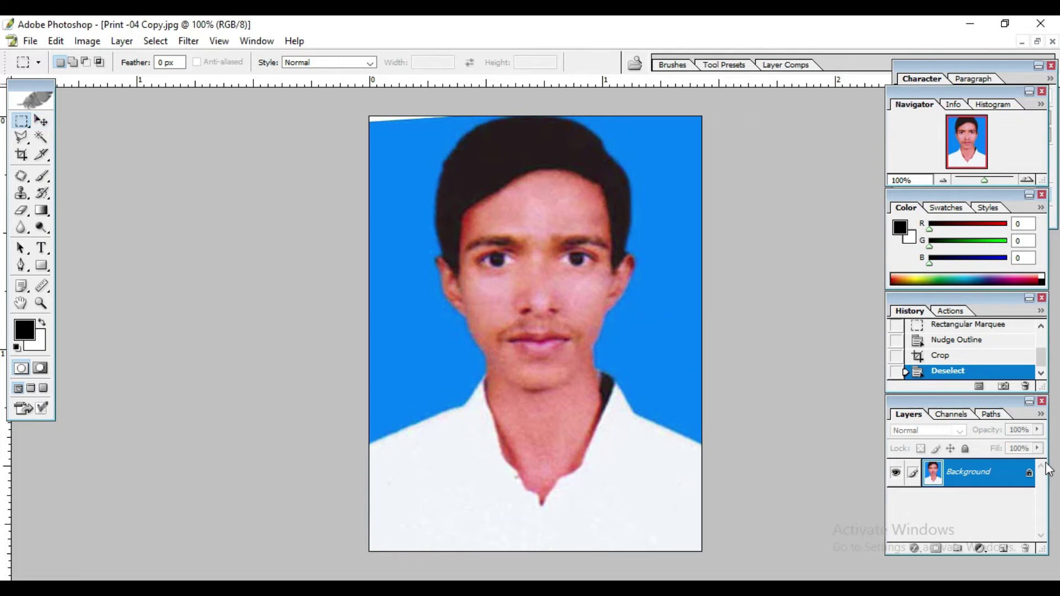
Step: Convert Background to Layer 0, duplicate it as Layer 0 copy, and keep the copy active
double_click(1031, 479)
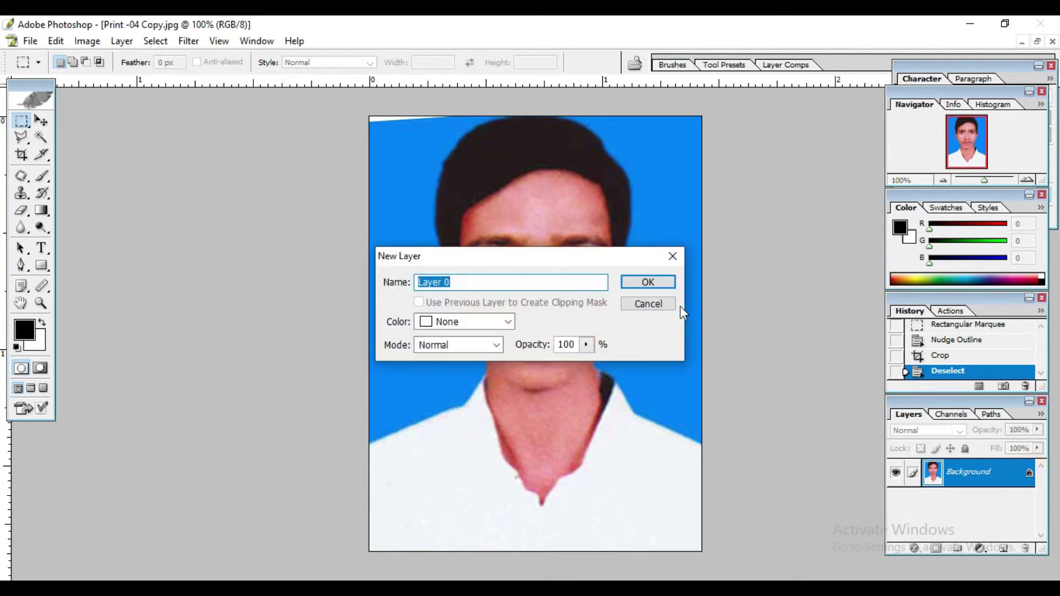
click(661, 286)
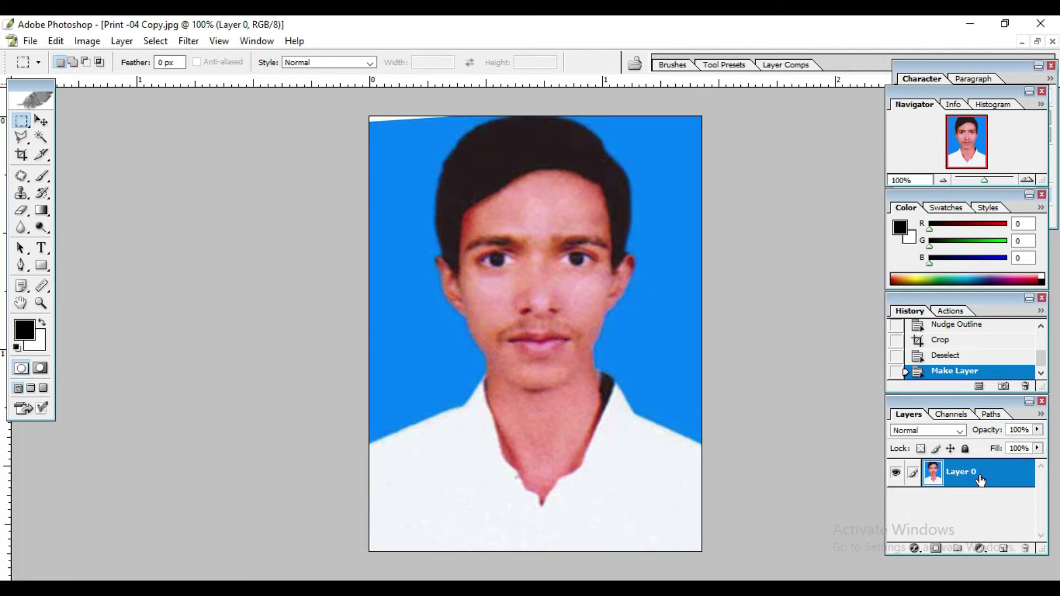
drag(991, 504, 1007, 553)
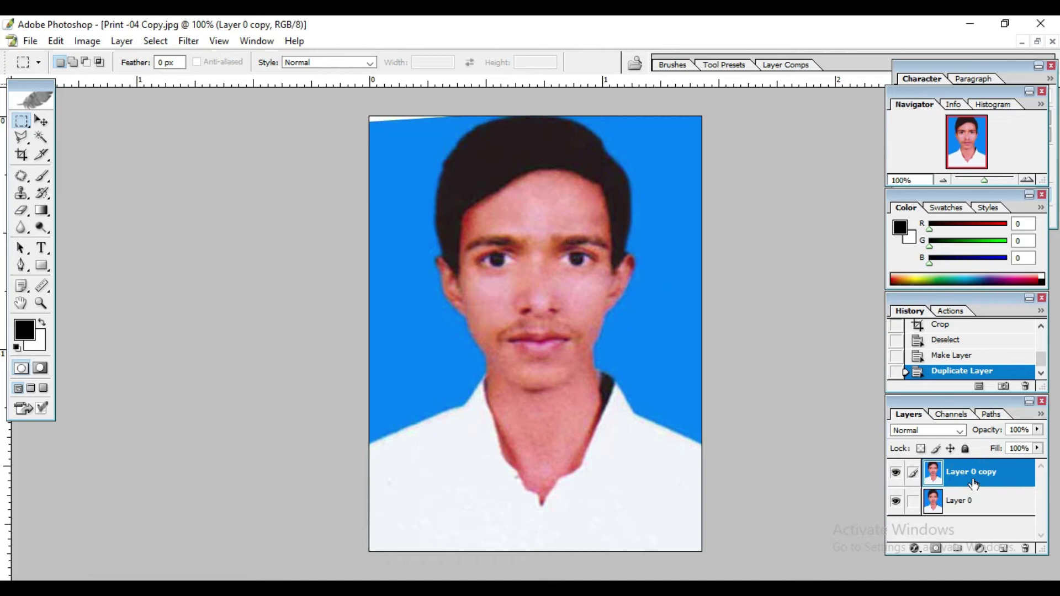
click(959, 504)
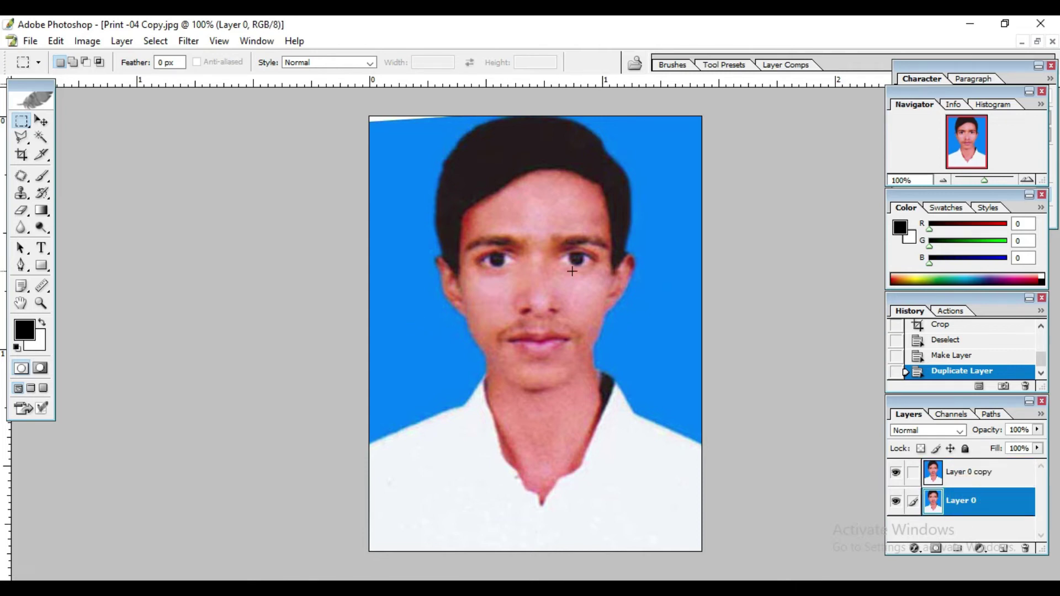
click(969, 467)
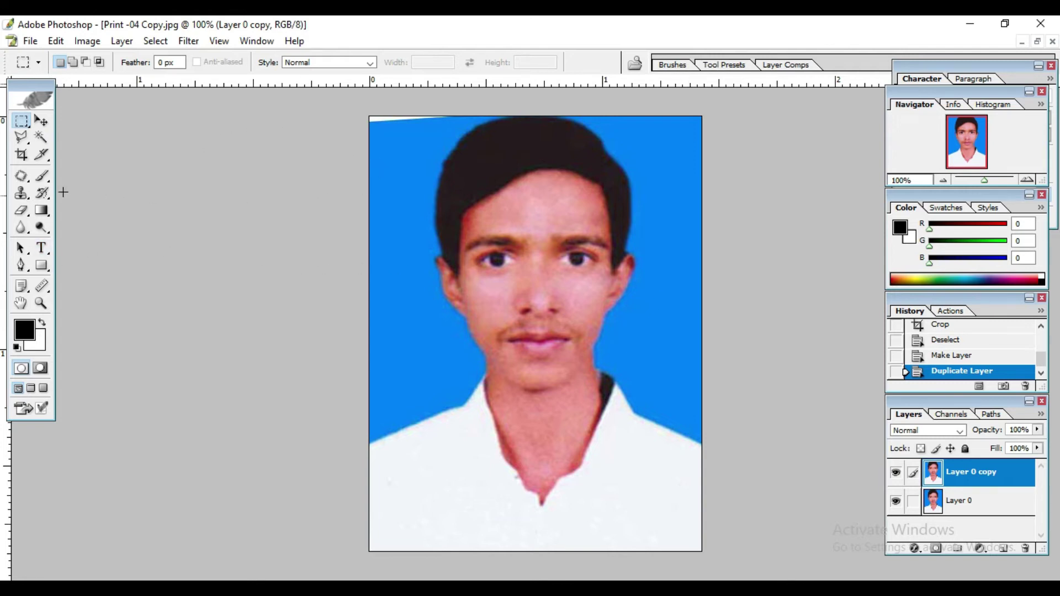
Step: Magic-wand the blue background on both sides of the head and the top-left
click(41, 137)
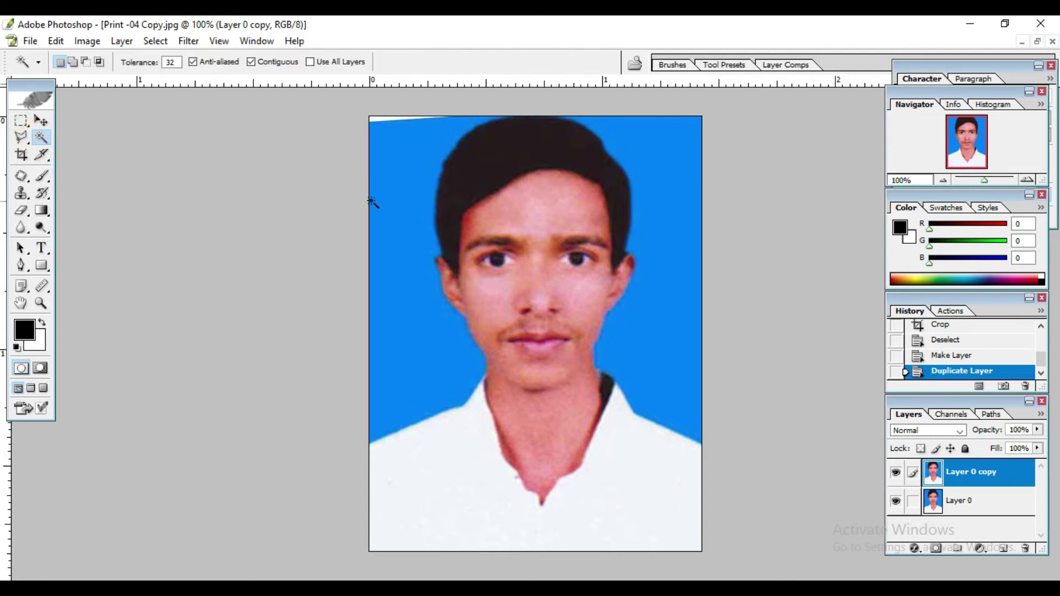
click(401, 224)
shift+click(670, 264)
click(414, 152)
click(383, 138)
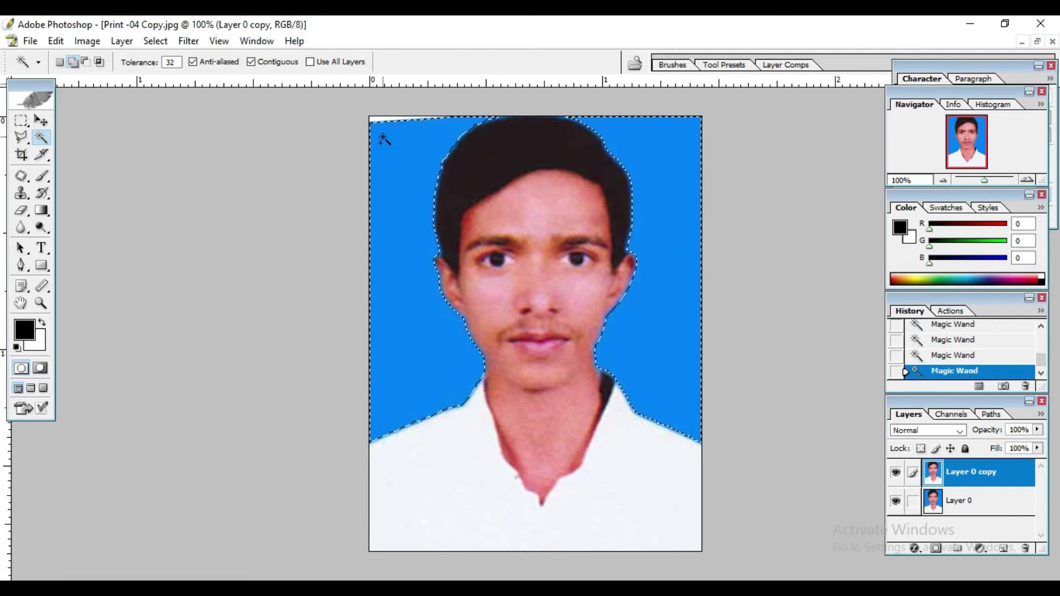
Step: Add the missed top-left corner with the freehand Lasso, then bring up Feather Selection
key(l)
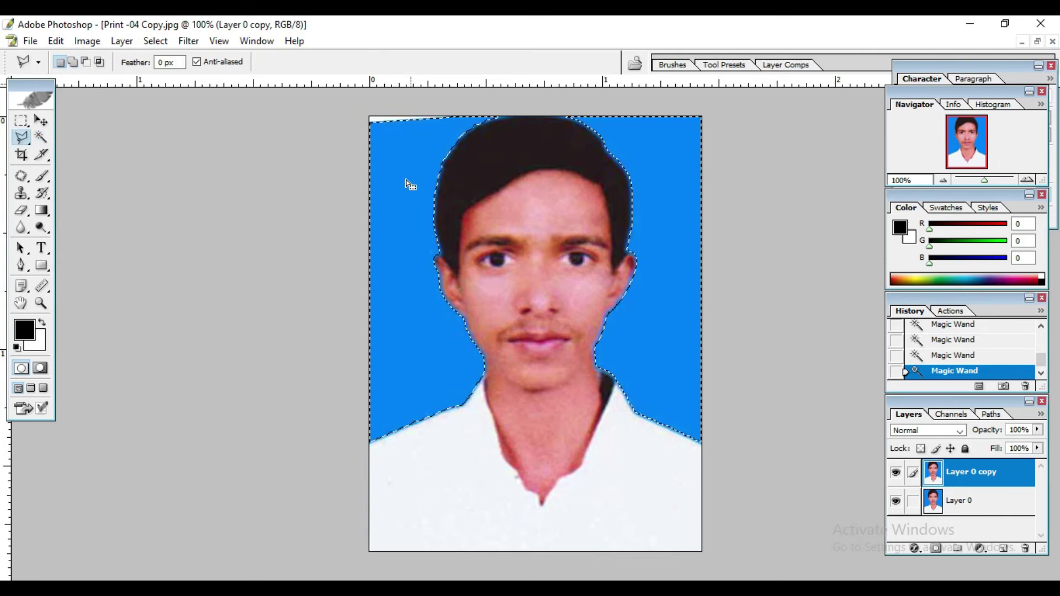
right_click(21, 138)
click(72, 138)
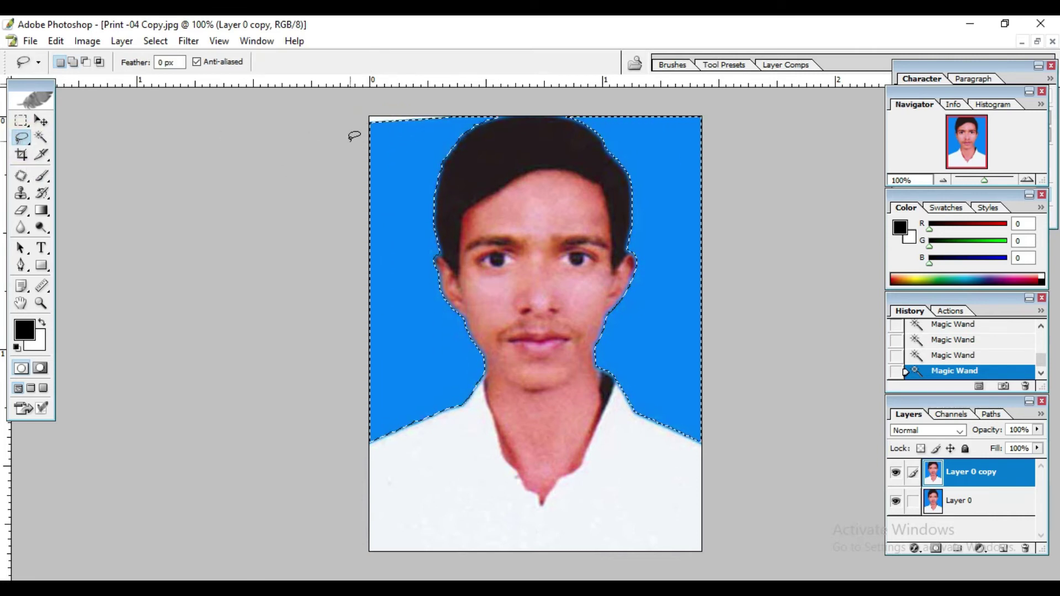
drag(395, 110, 305, 107)
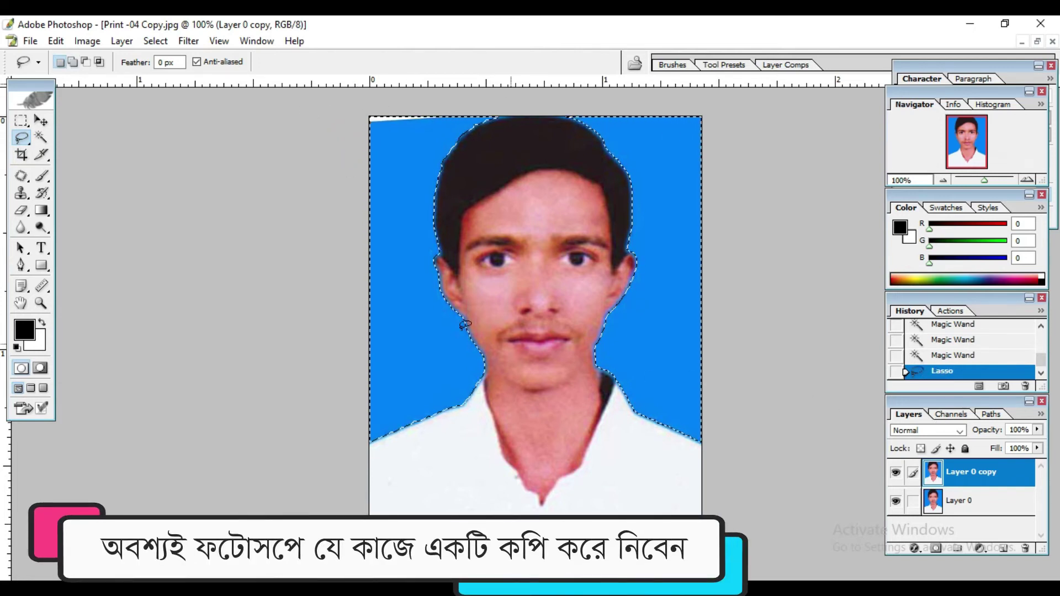
click(88, 41)
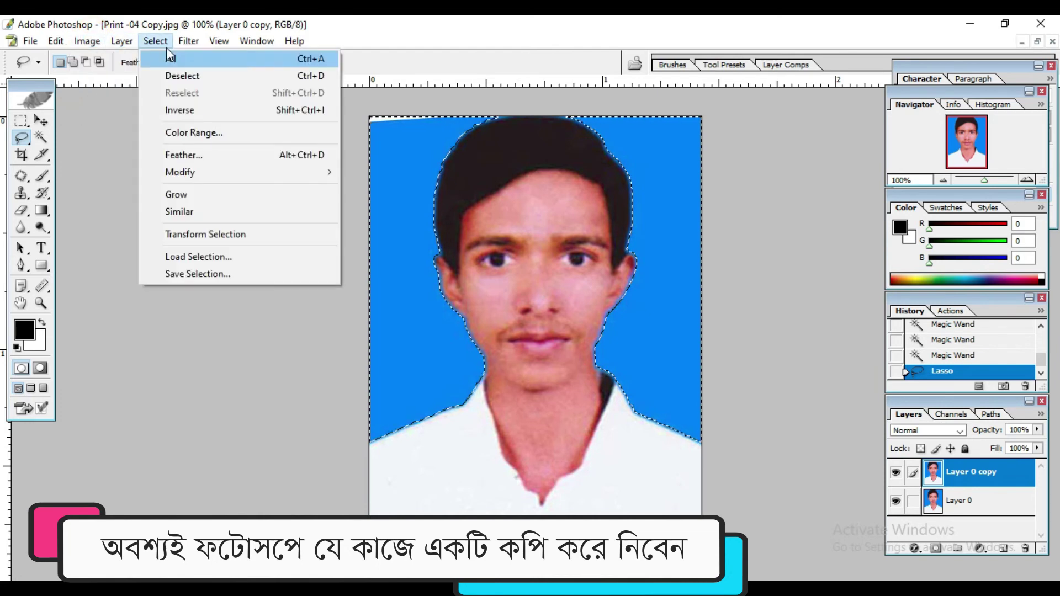
click(180, 152)
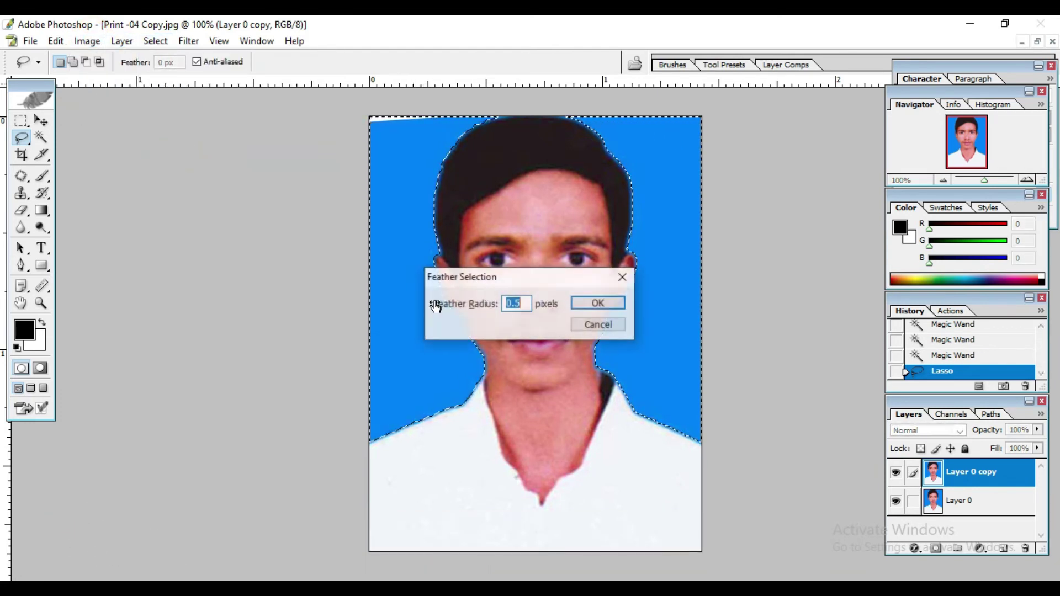
Step: Feather the background selection by 0.5 px and fill it with white
click(595, 304)
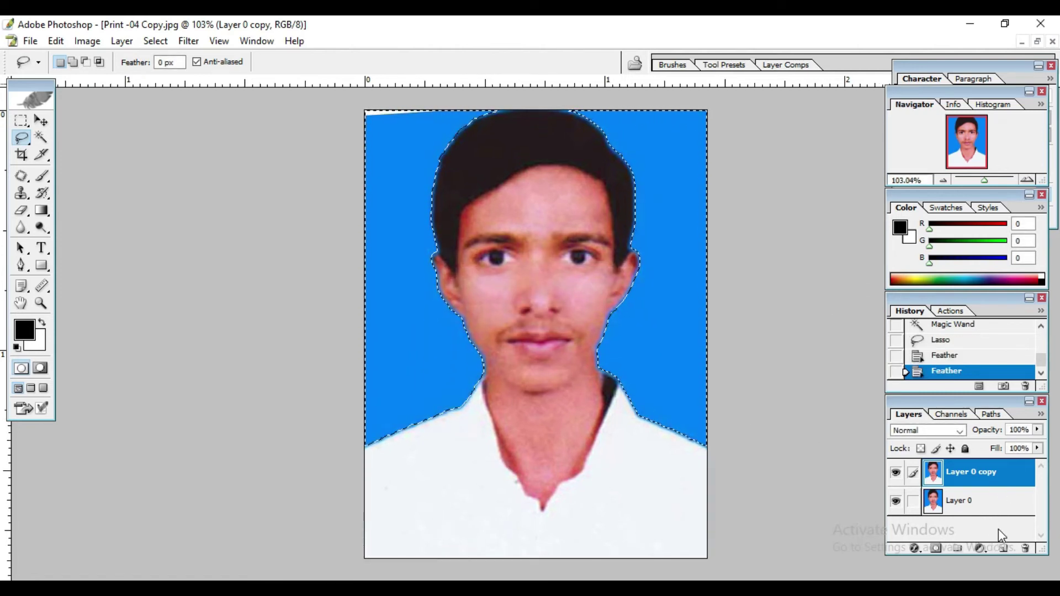
key(ctrl+BackSpace)
key(ctrl+BackSpace)
key(ctrl+BackSpace)
key(ctrl+BackSpace)
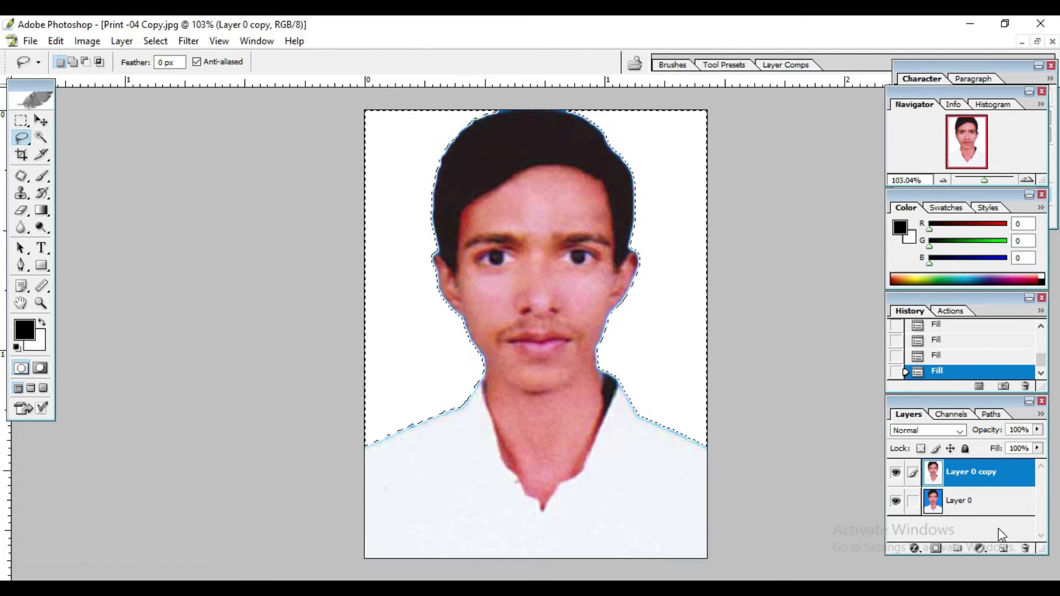
Step: Lasso the blue strip above the hair, fill it white, deselect, and fit the photo on screen
key(ctrl+d)
click(540, 285)
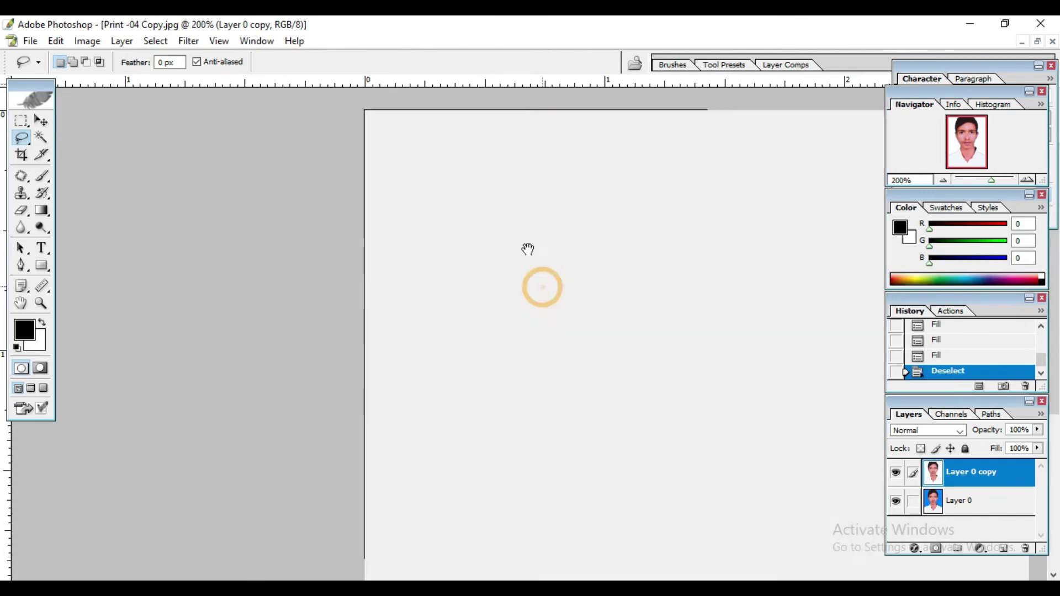
click(523, 314)
drag(450, 192, 461, 308)
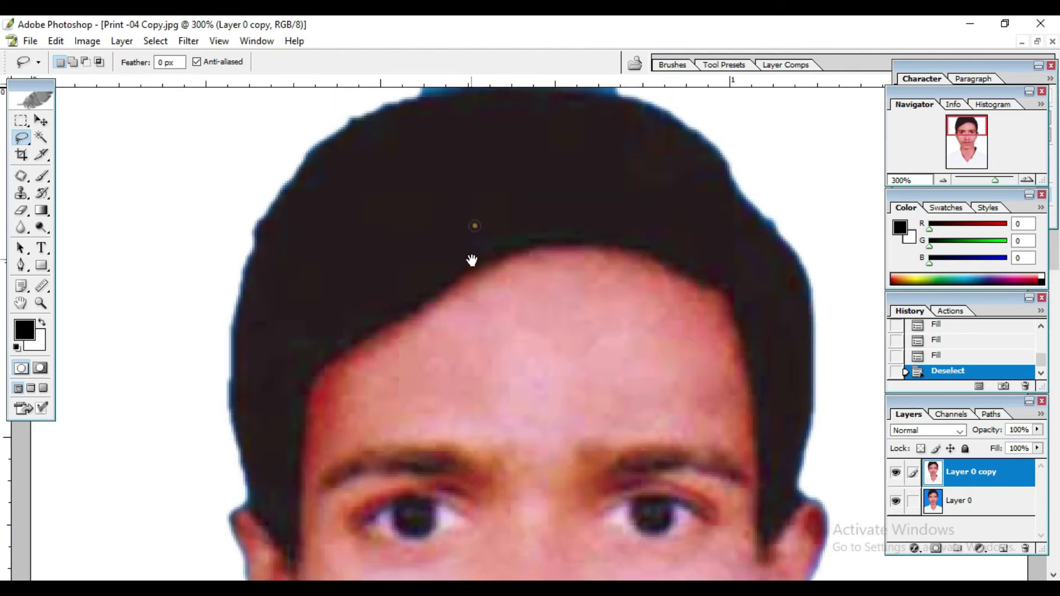
key(ctrl+minus)
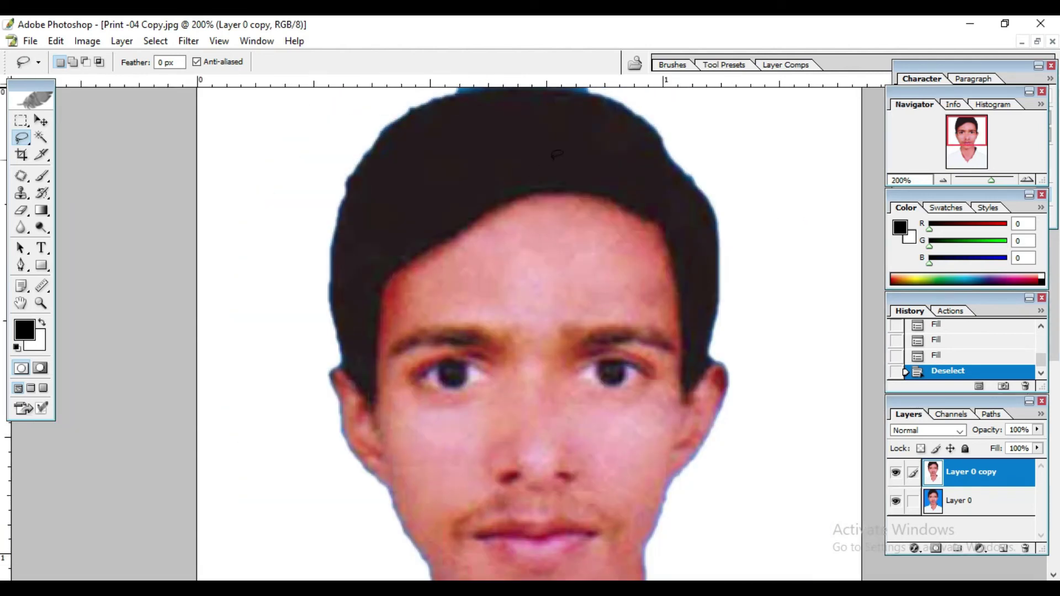
drag(610, 92, 586, 87)
drag(426, 81, 701, 87)
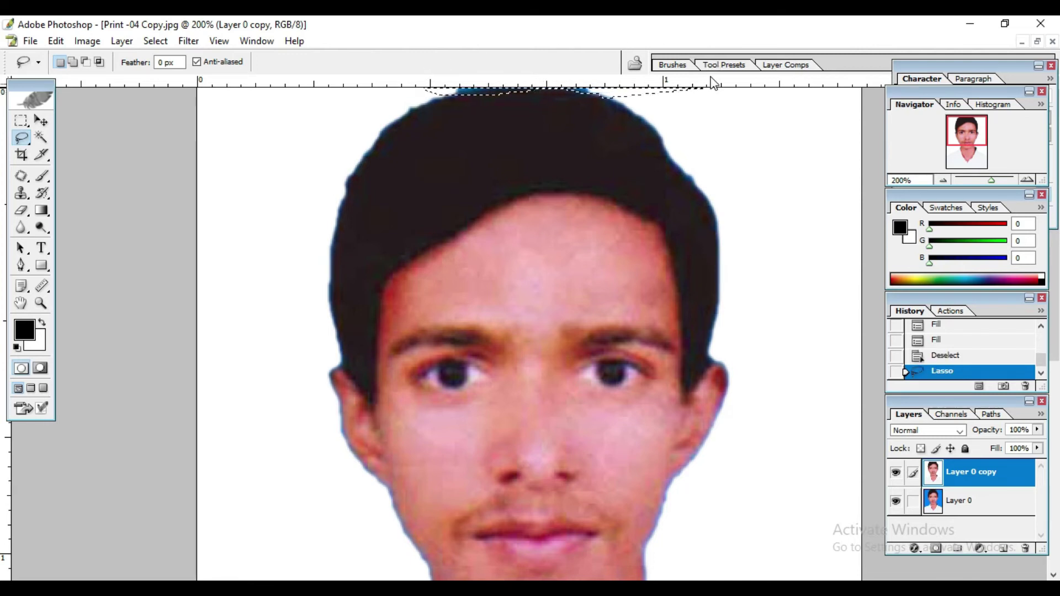
key(ctrl+BackSpace)
key(ctrl+d)
key(ctrl+0)
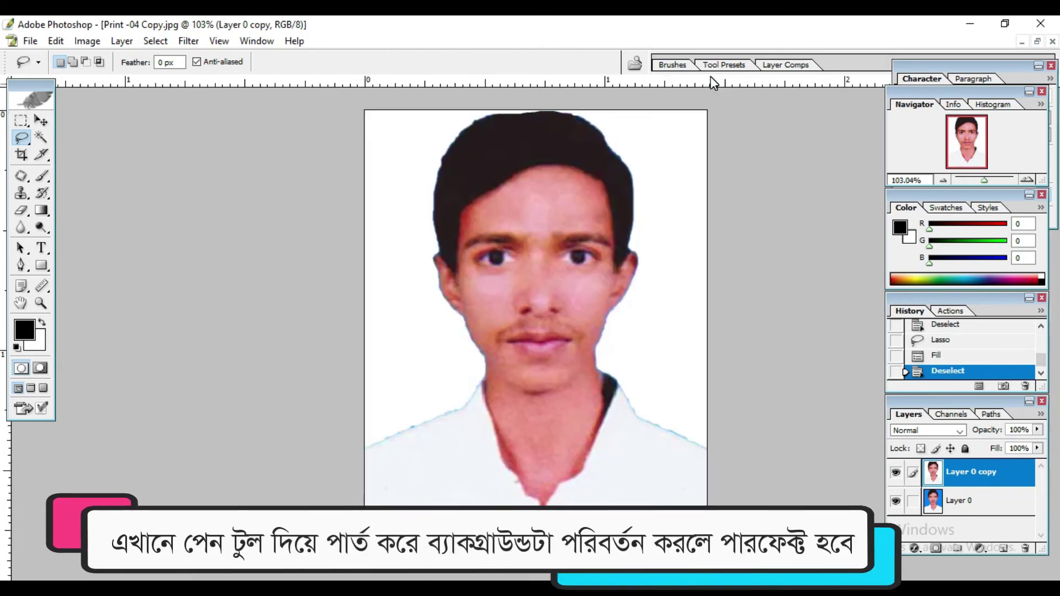
click(42, 120)
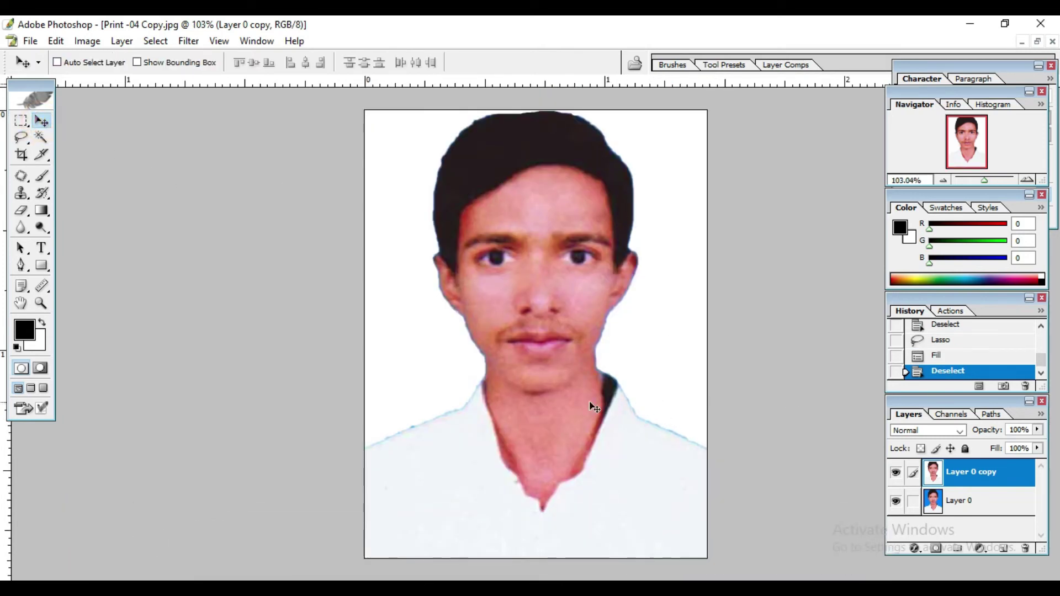
mouse_move(567, 301)
mouse_down()
mouse_move(479, 392)
mouse_move(661, 473)
mouse_move(630, 328)
mouse_move(816, 312)
mouse_move(671, 363)
mouse_move(512, 327)
mouse_move(642, 293)
mouse_move(559, 301)
mouse_up()
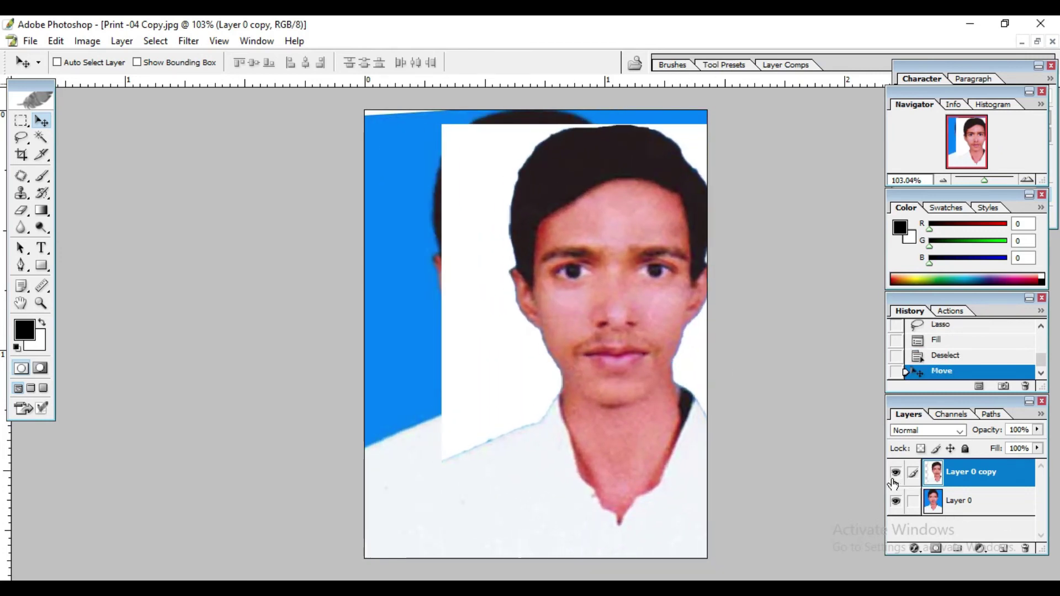
click(895, 473)
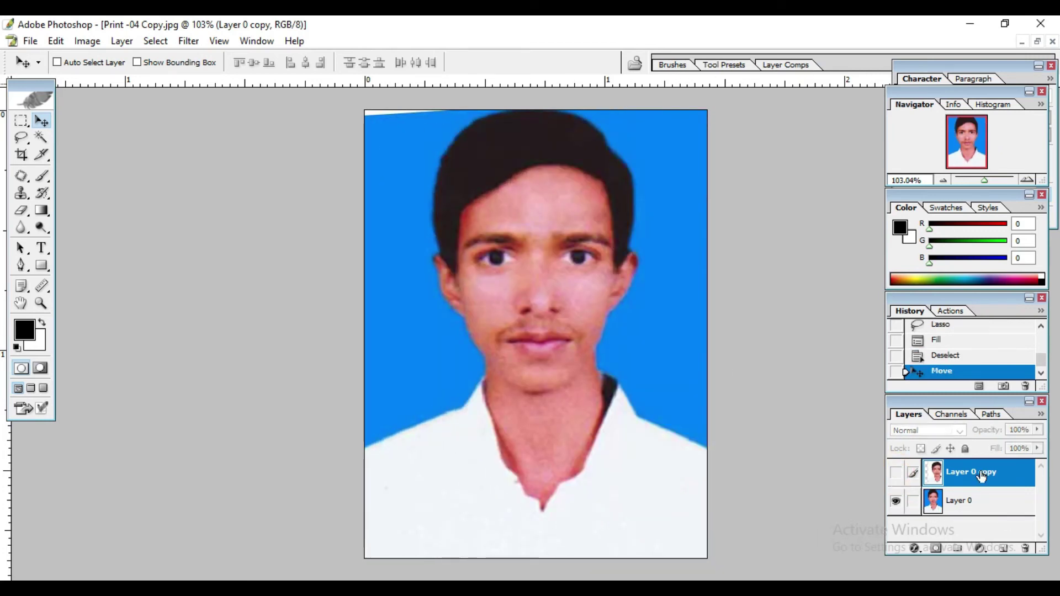
click(894, 473)
key(ctrl+z)
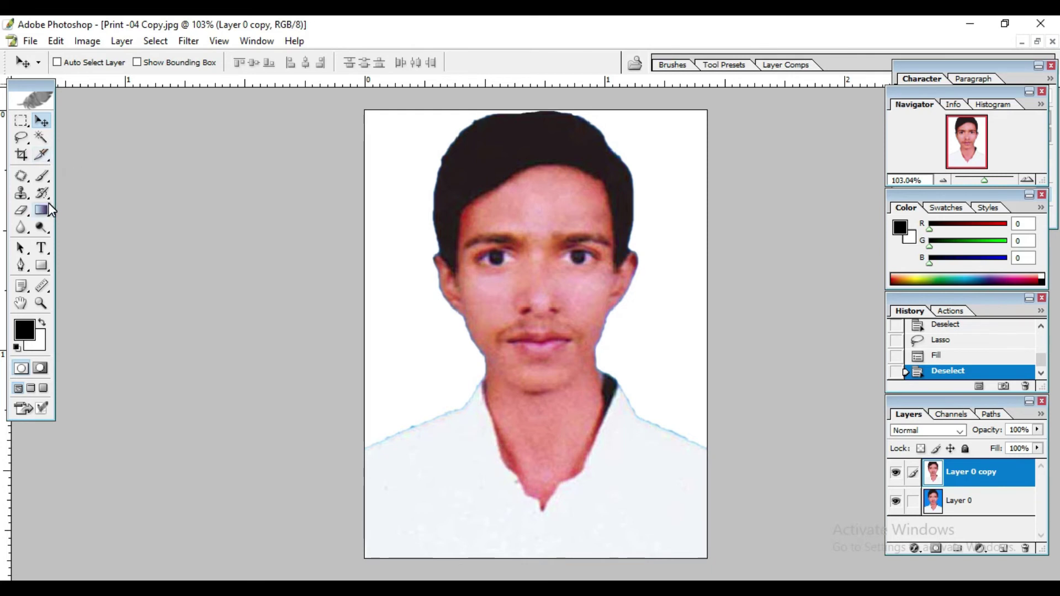
Step: Magic-wand the white background and choose dark blue 003366 as the colour
key(w)
click(419, 345)
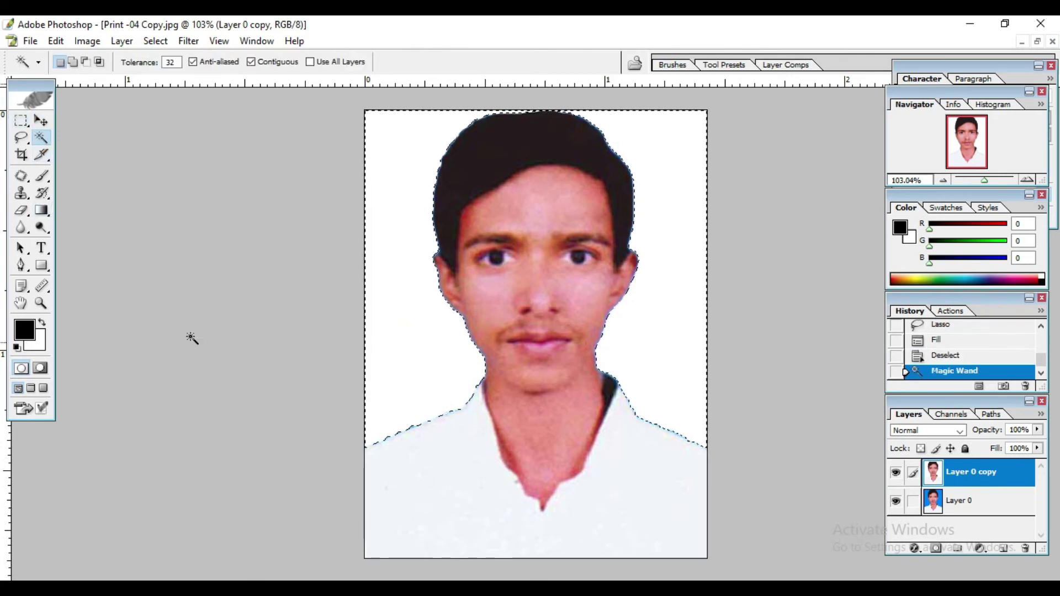
click(24, 330)
click(535, 337)
mouse_move(538, 342)
mouse_down()
mouse_move(528, 246)
mouse_move(517, 291)
mouse_up()
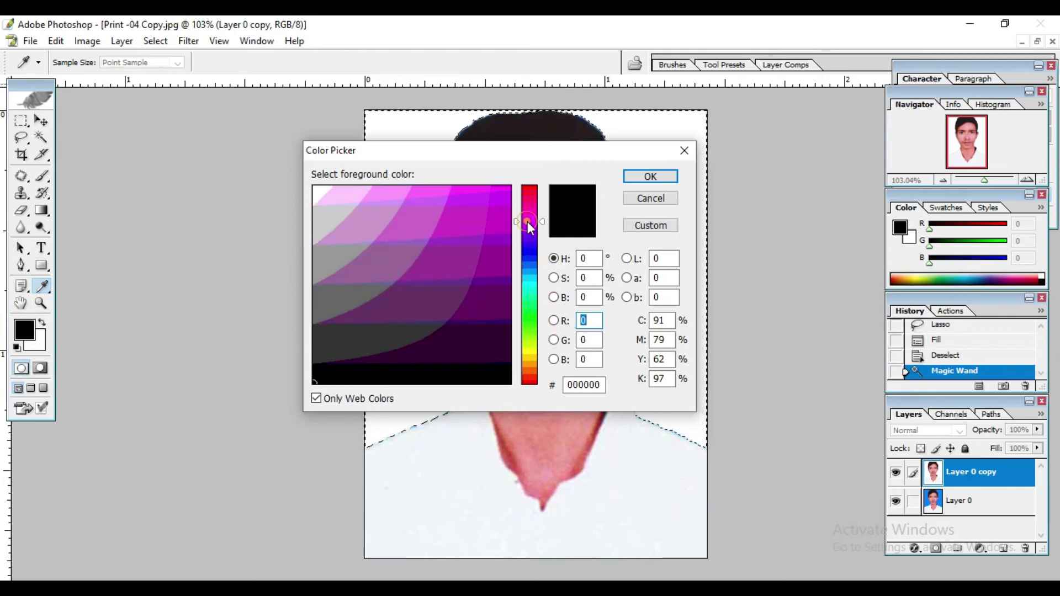
click(504, 284)
click(644, 177)
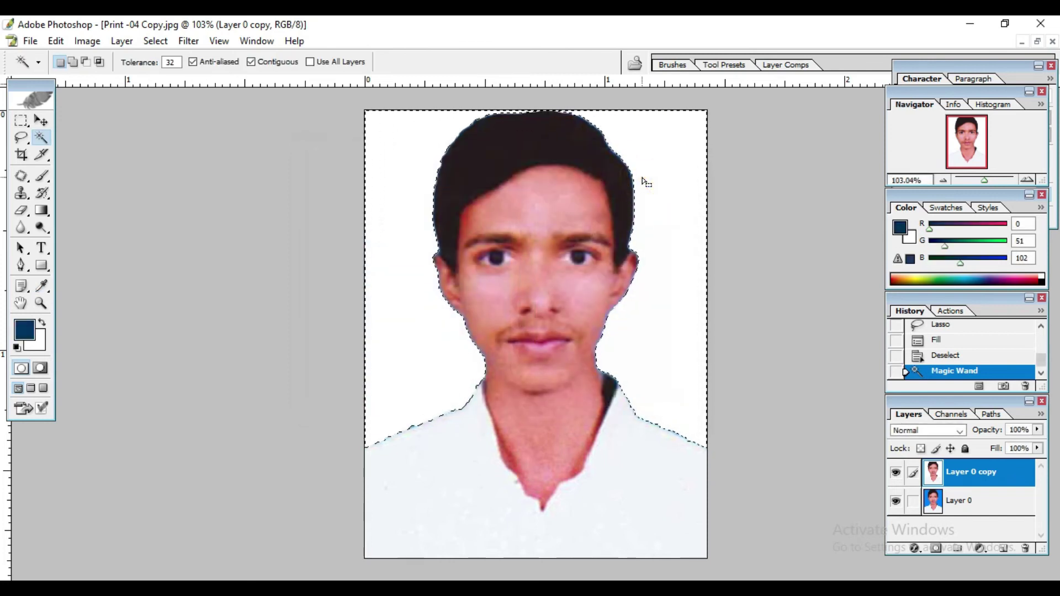
Step: Fill the background dark blue, deselect, and drag Layer 0 copy to the trash
key(x)
key(ctrl+BackSpace)
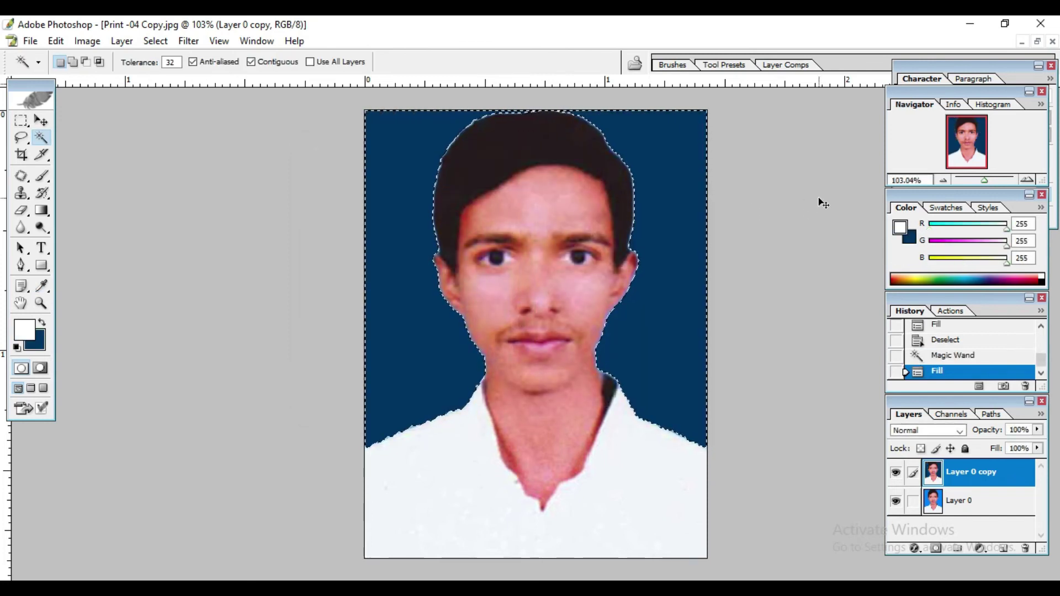
key(ctrl+d)
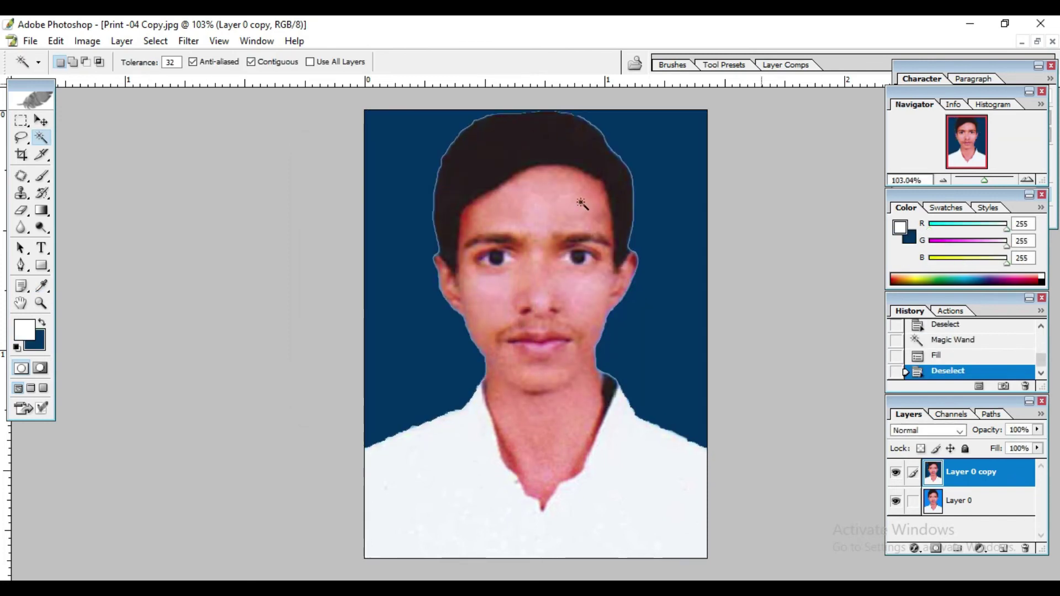
click(41, 120)
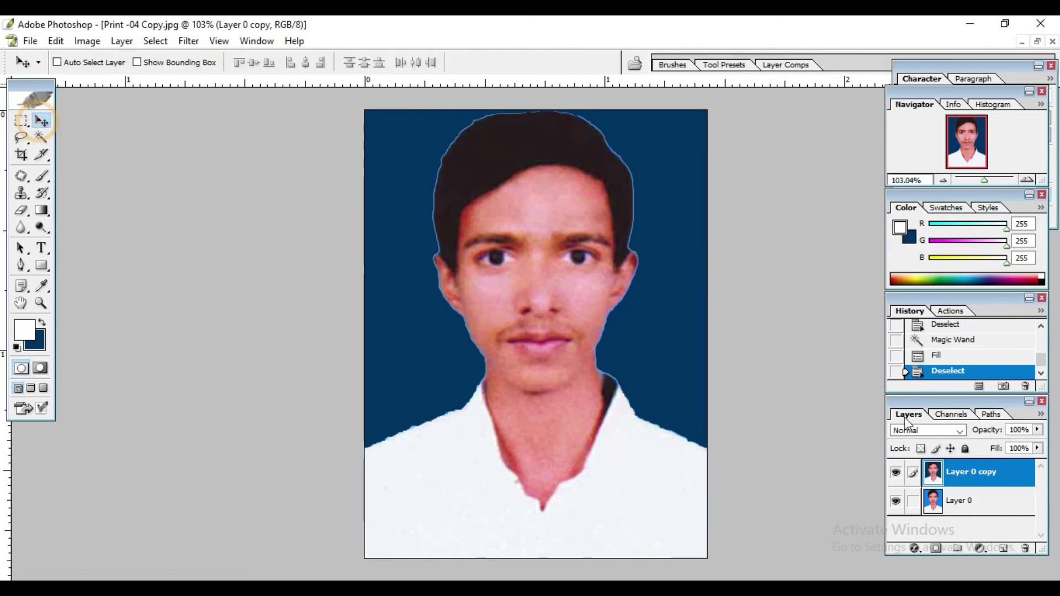
drag(983, 500, 1022, 543)
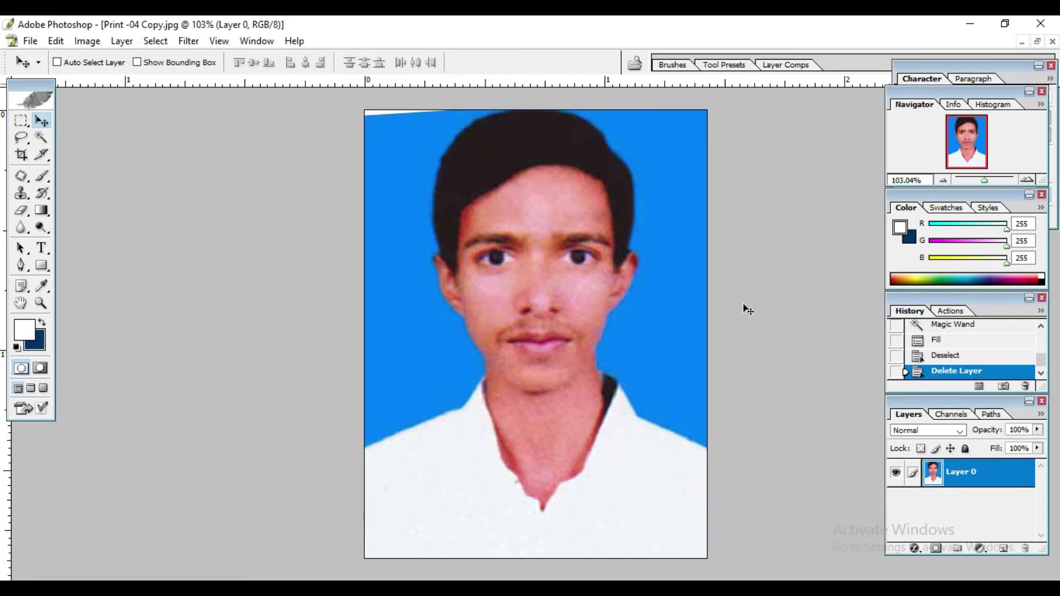
Step: Browse the Image menu, then toggle the Layers panel off and on with F7
click(122, 41)
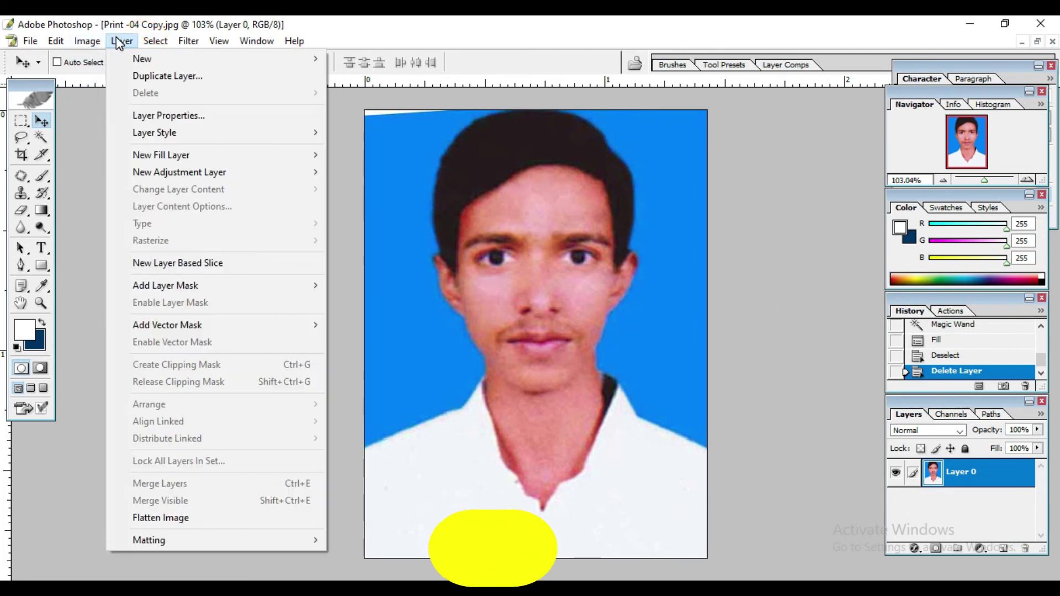
click(982, 481)
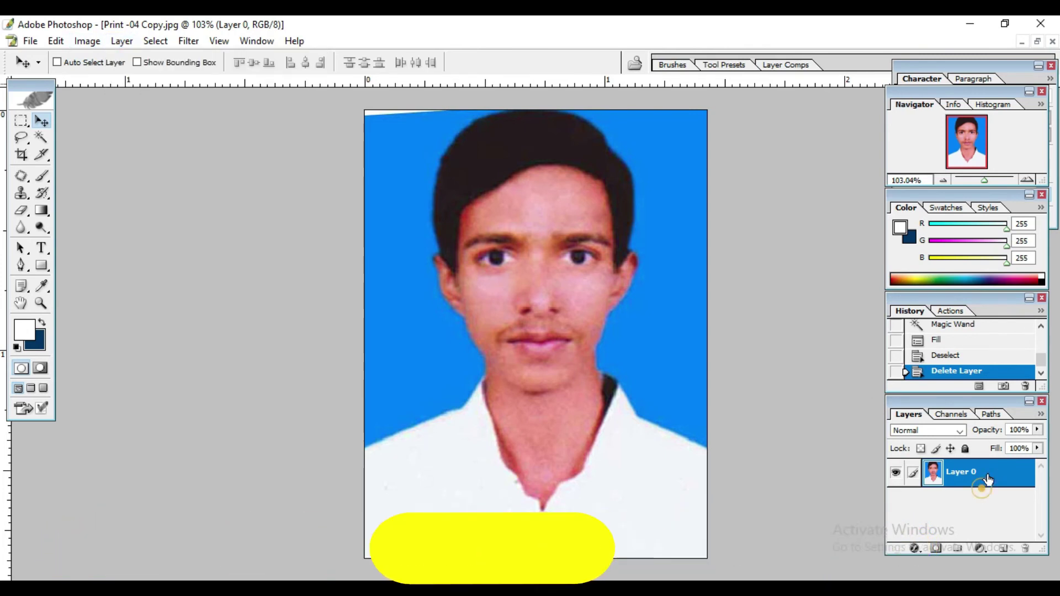
key(F7)
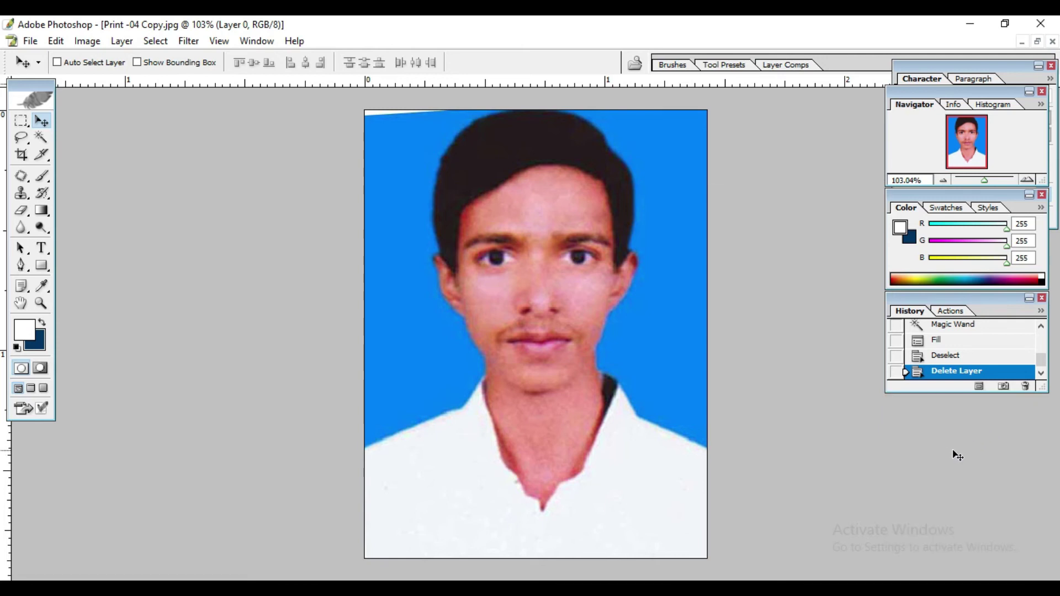
key(F7)
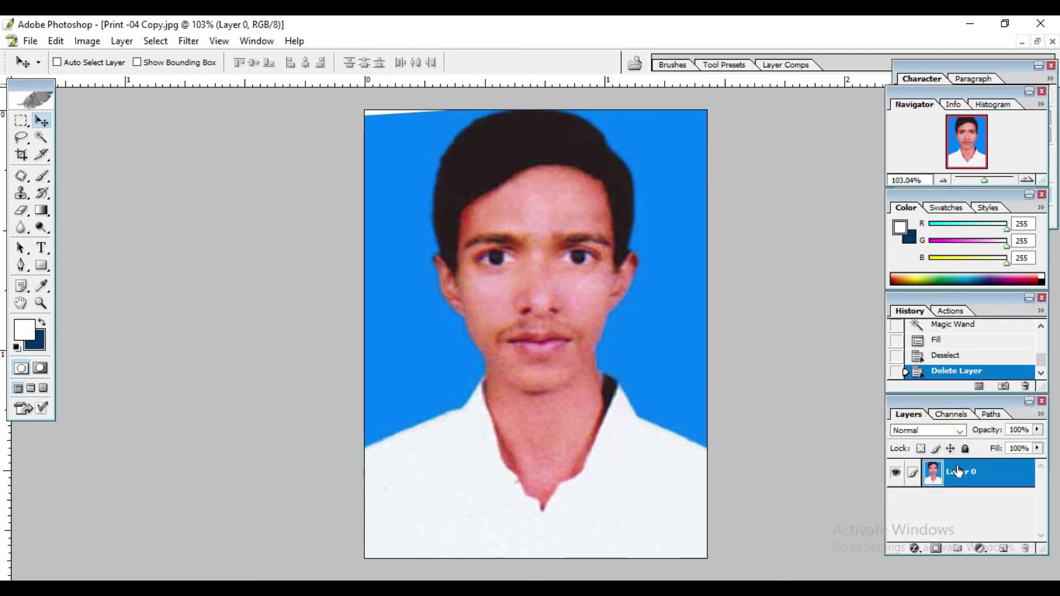
key(F7)
key(F7)
Step: Toggle the Layers panel via Window > Layers, then browse the Layer and Filter > Blur lists
click(257, 41)
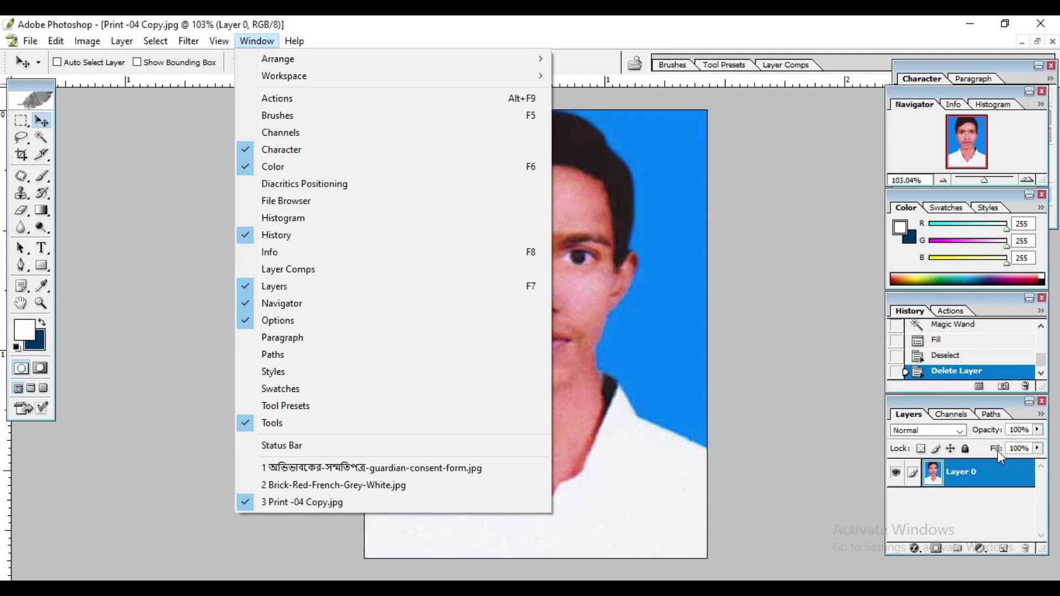
click(263, 287)
click(257, 41)
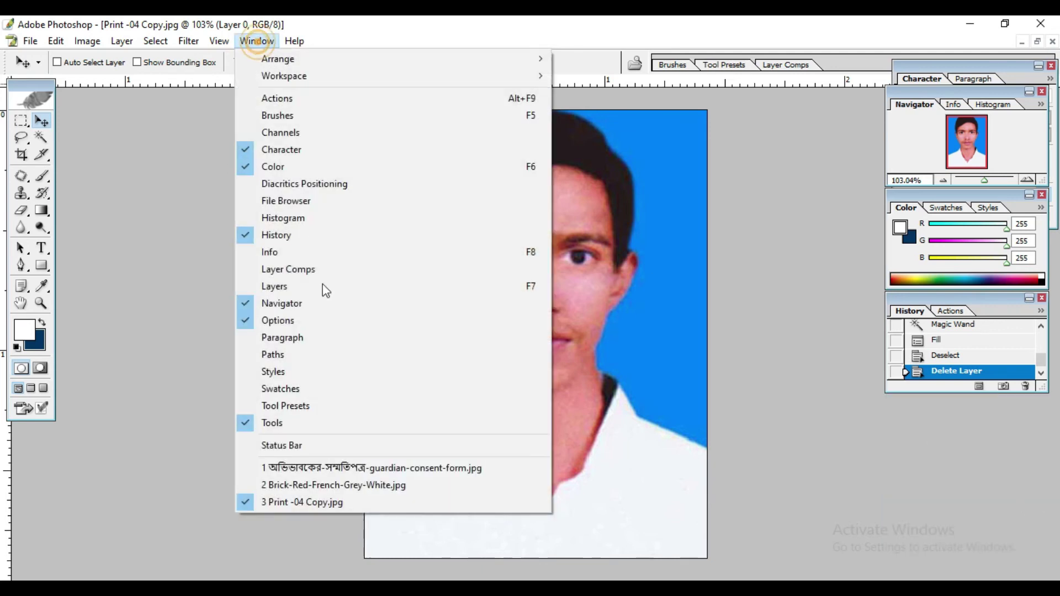
click(276, 284)
click(122, 40)
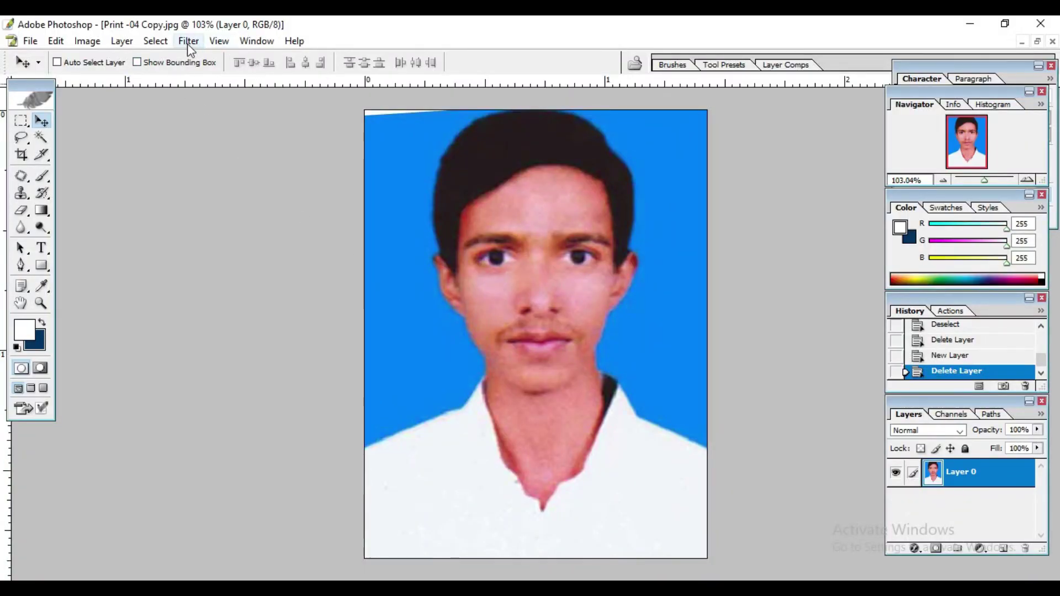
click(188, 45)
mouse_move(154, 41)
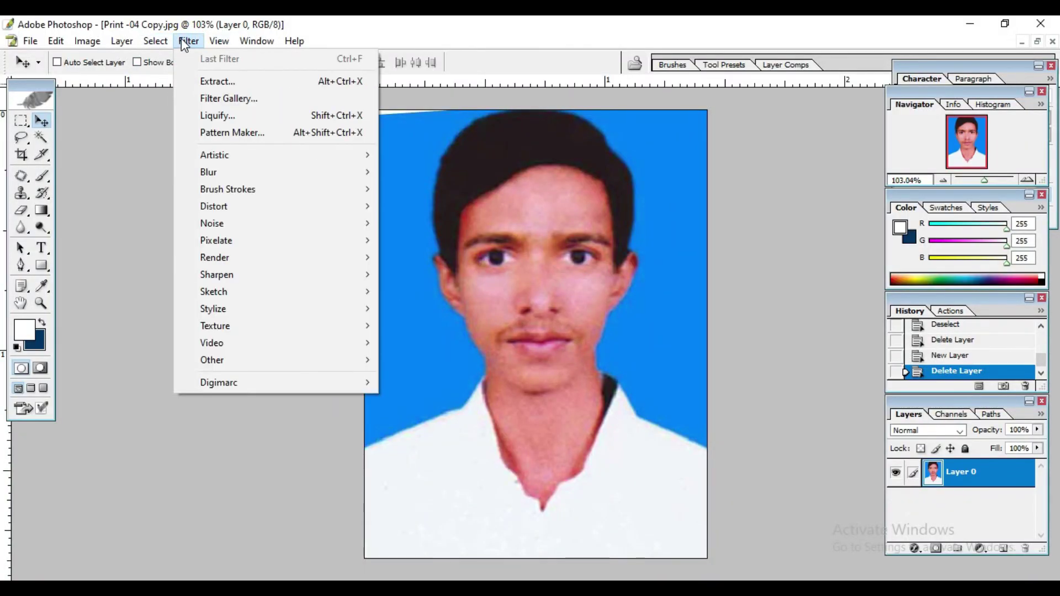
mouse_move(249, 172)
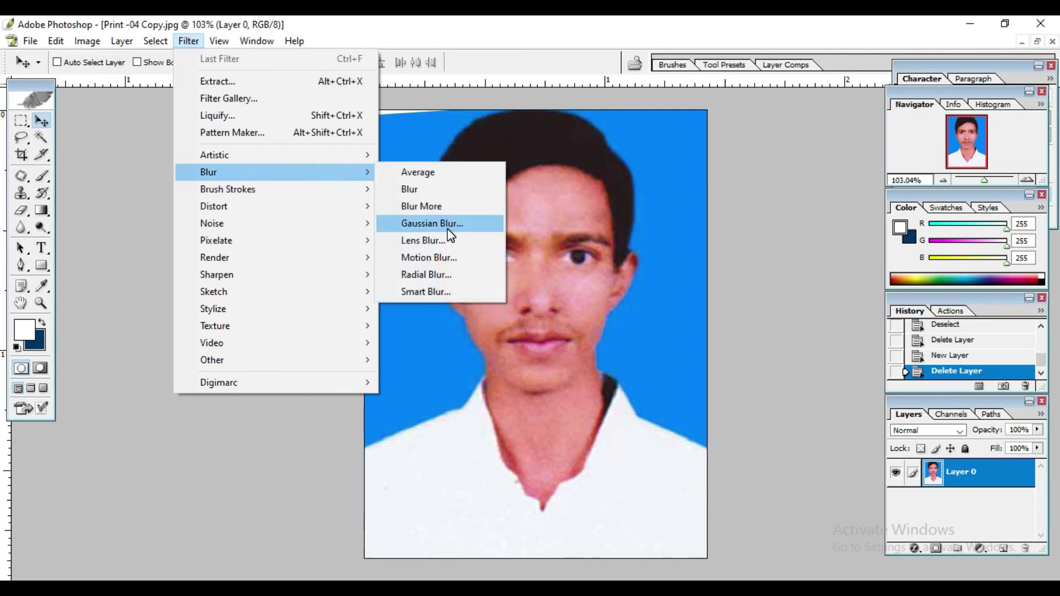
Step: Preview a 7.8-pixel Gaussian Blur, cancel it unapplied, and bring up Filter > Sketch
click(436, 223)
drag(504, 183, 781, 189)
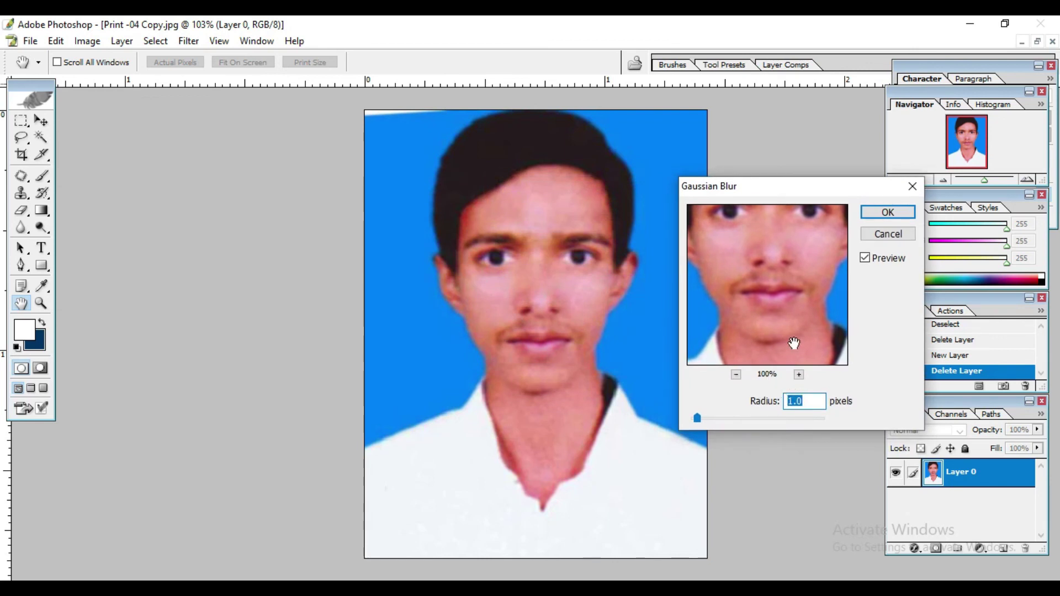
mouse_move(697, 418)
mouse_down()
mouse_move(737, 419)
mouse_move(704, 418)
mouse_up()
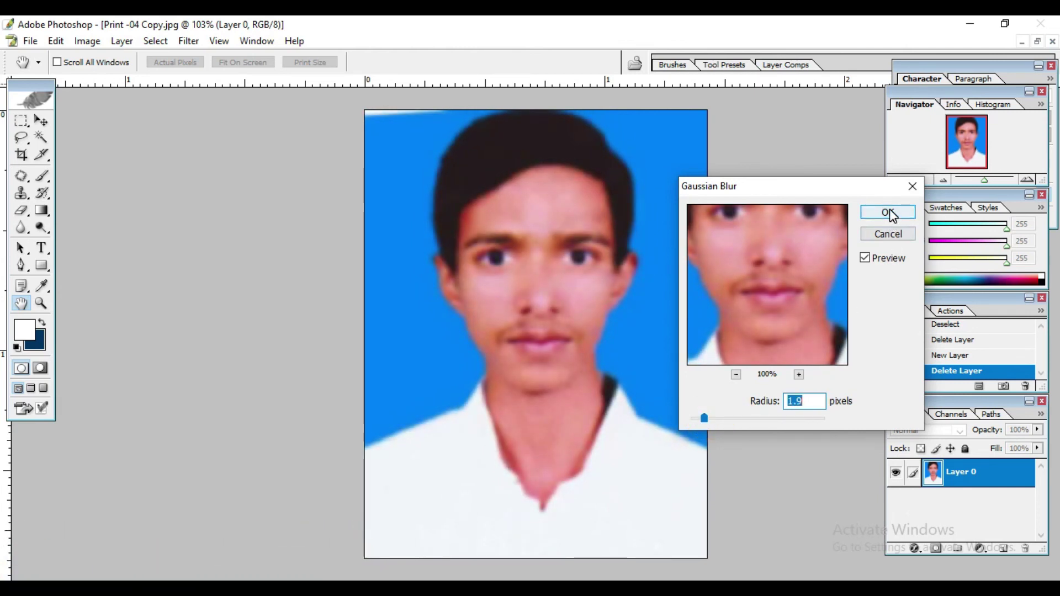
click(887, 234)
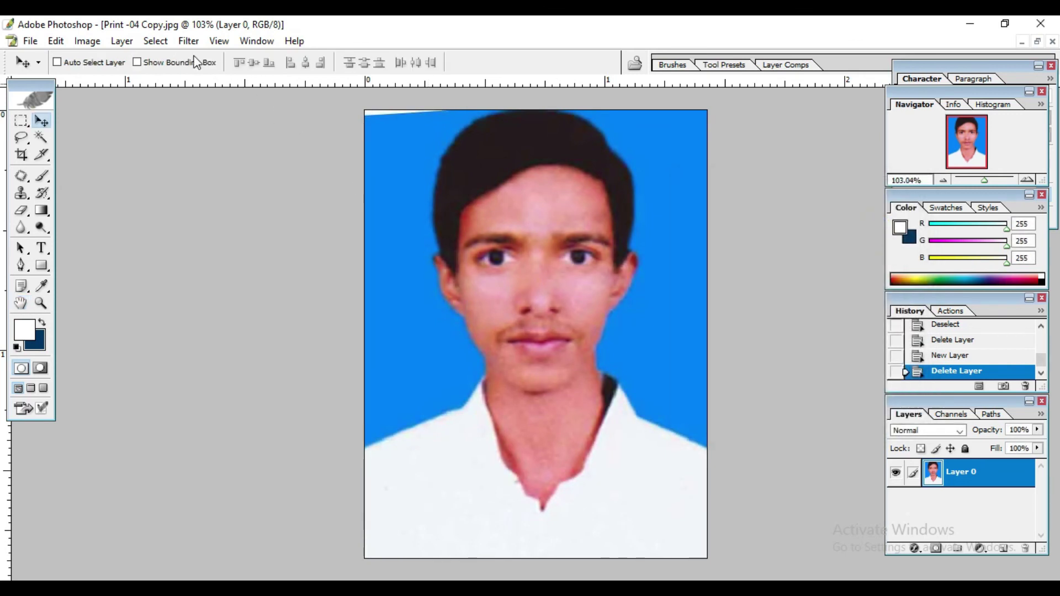
click(189, 41)
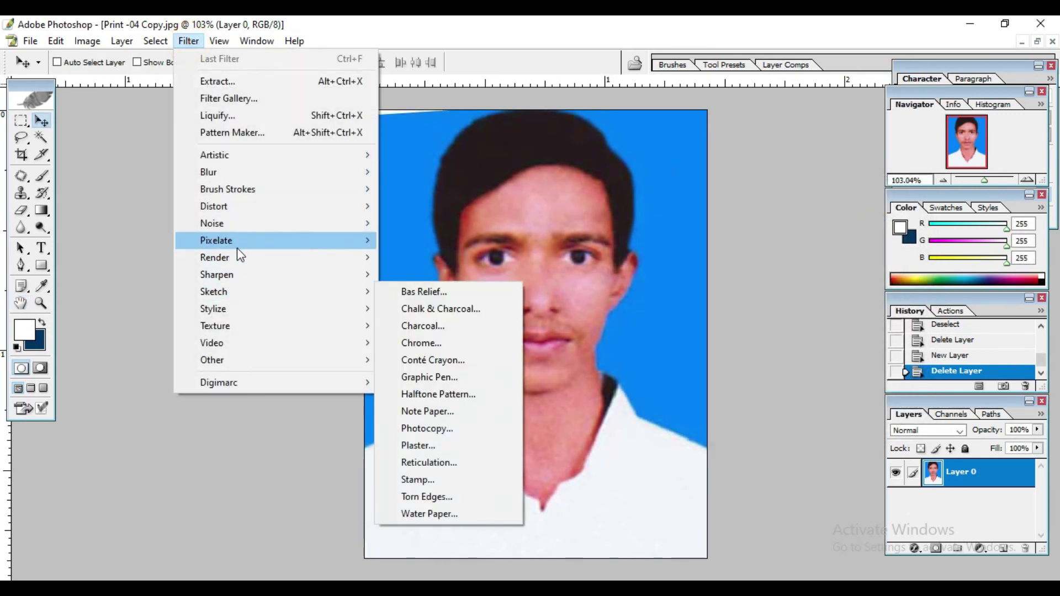
Step: Hide and restore all panels with Tab, and move the toolbox further right
click(255, 42)
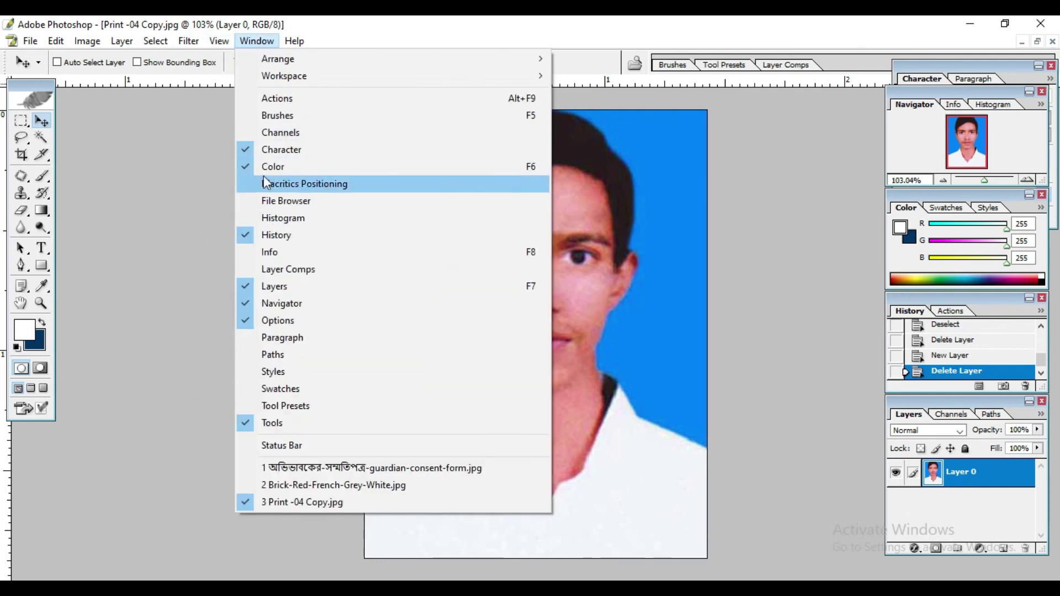
click(137, 160)
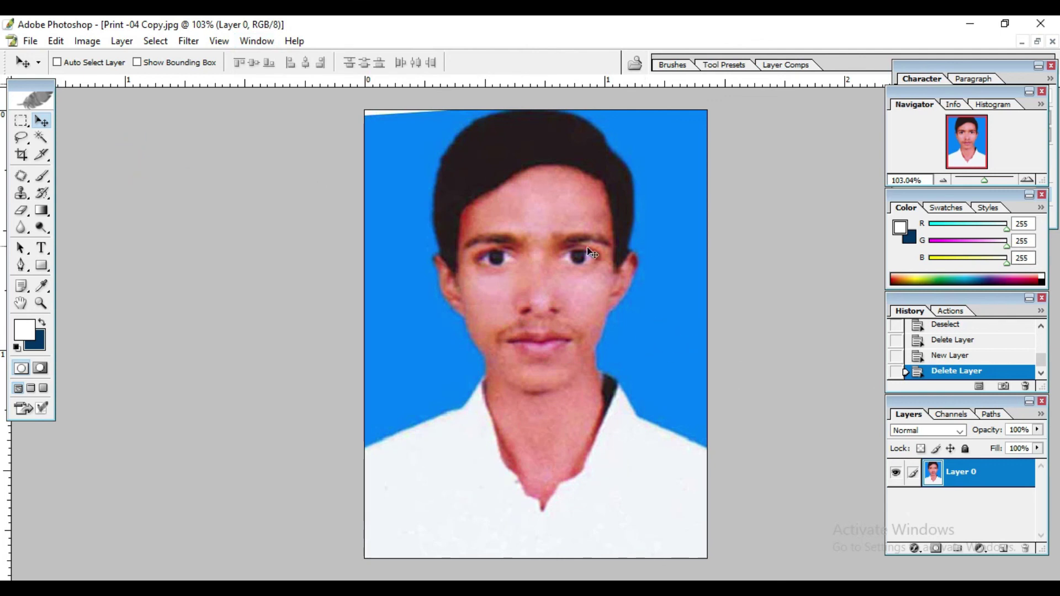
key(Tab)
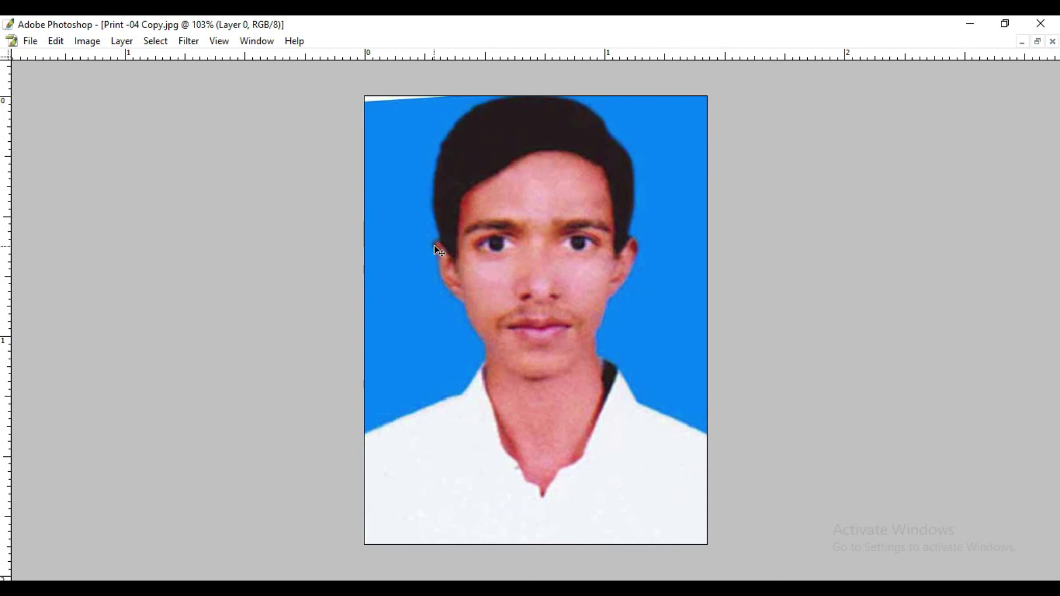
key(Tab)
mouse_move(32, 87)
mouse_down()
mouse_move(100, 92)
mouse_move(67, 112)
mouse_up()
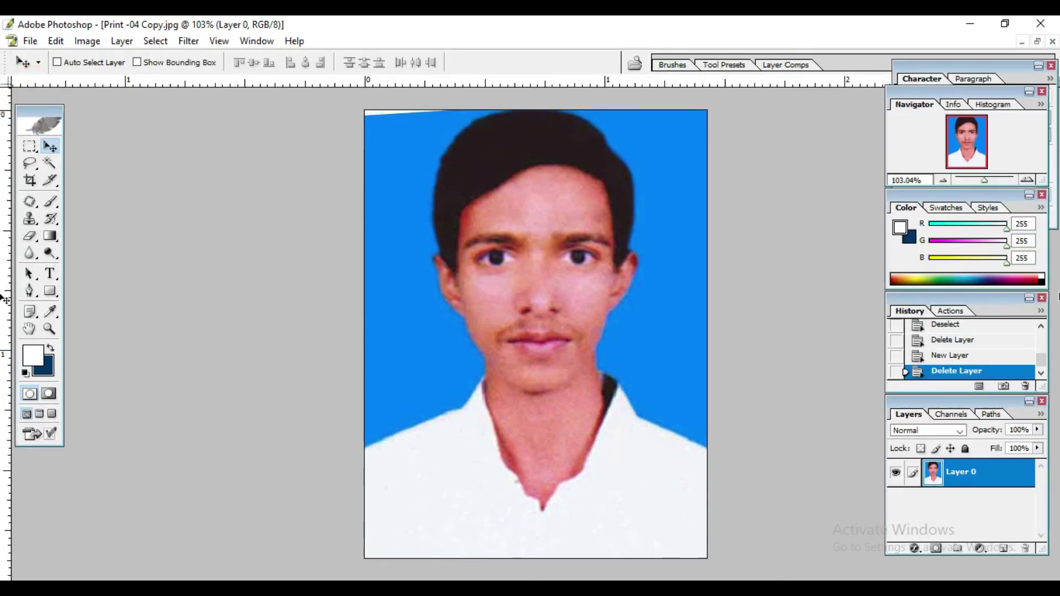
Step: Show the Paragraph panel, switch to Character settings, then show the Swatches panel
click(258, 41)
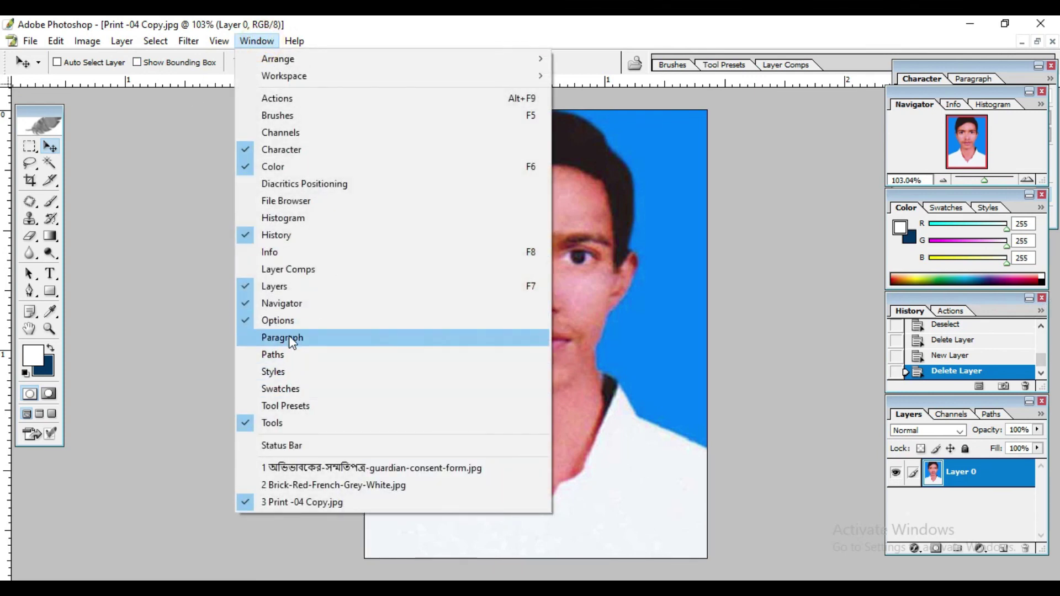
click(285, 338)
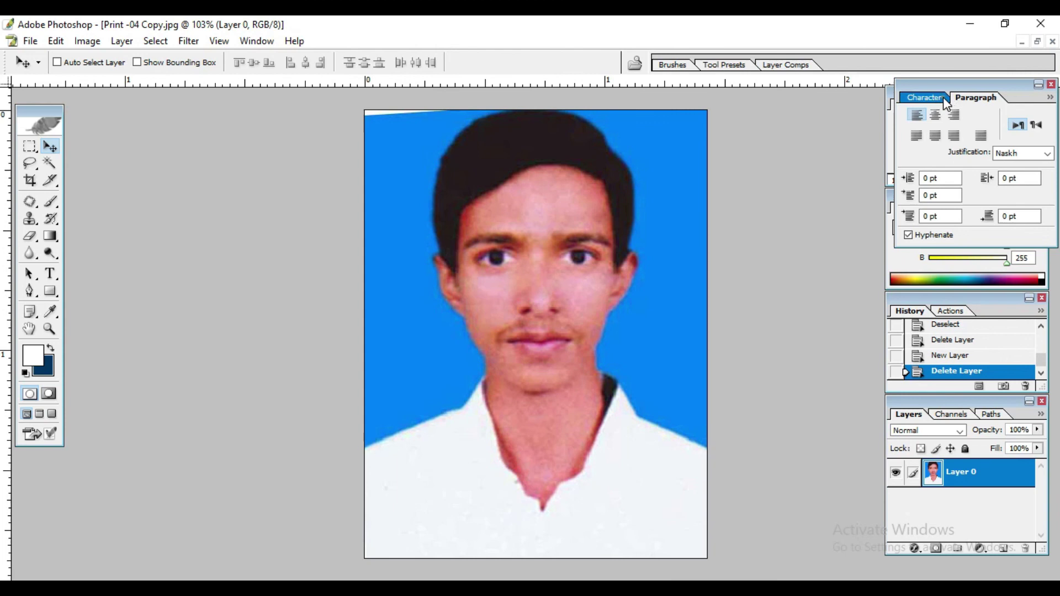
click(939, 97)
click(256, 41)
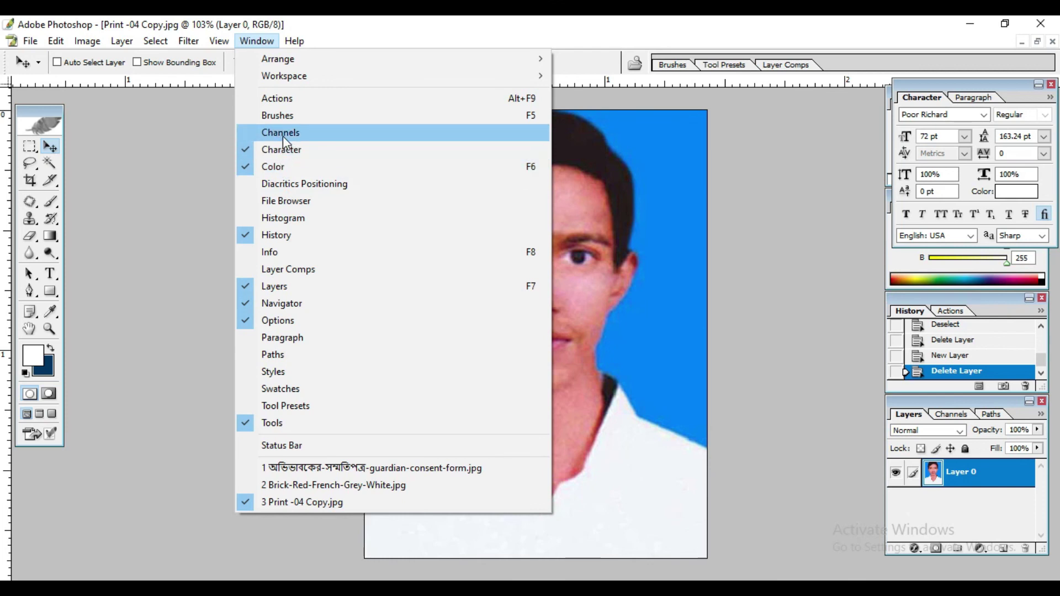
click(454, 390)
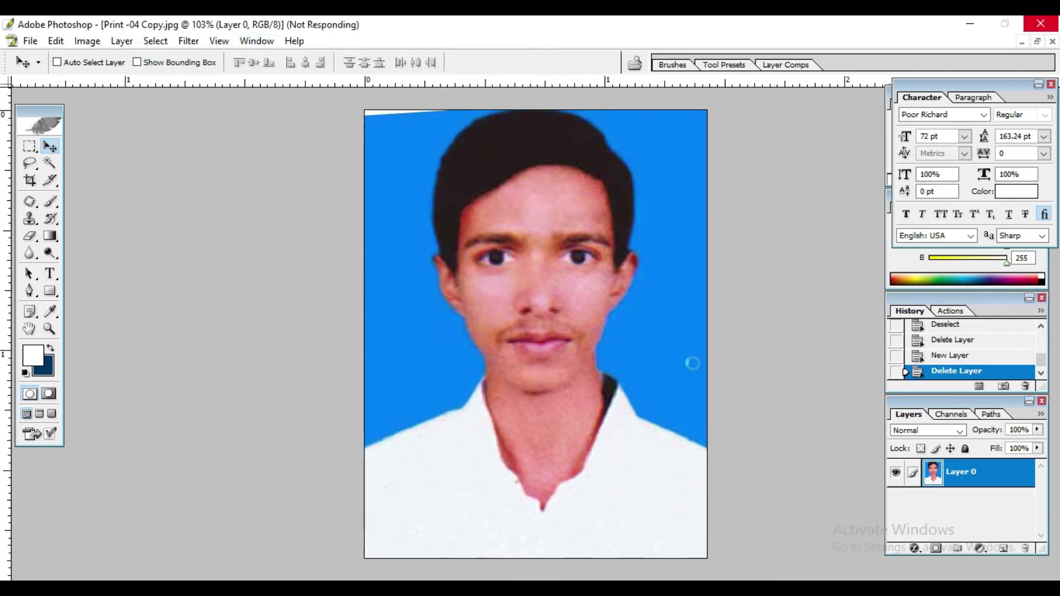